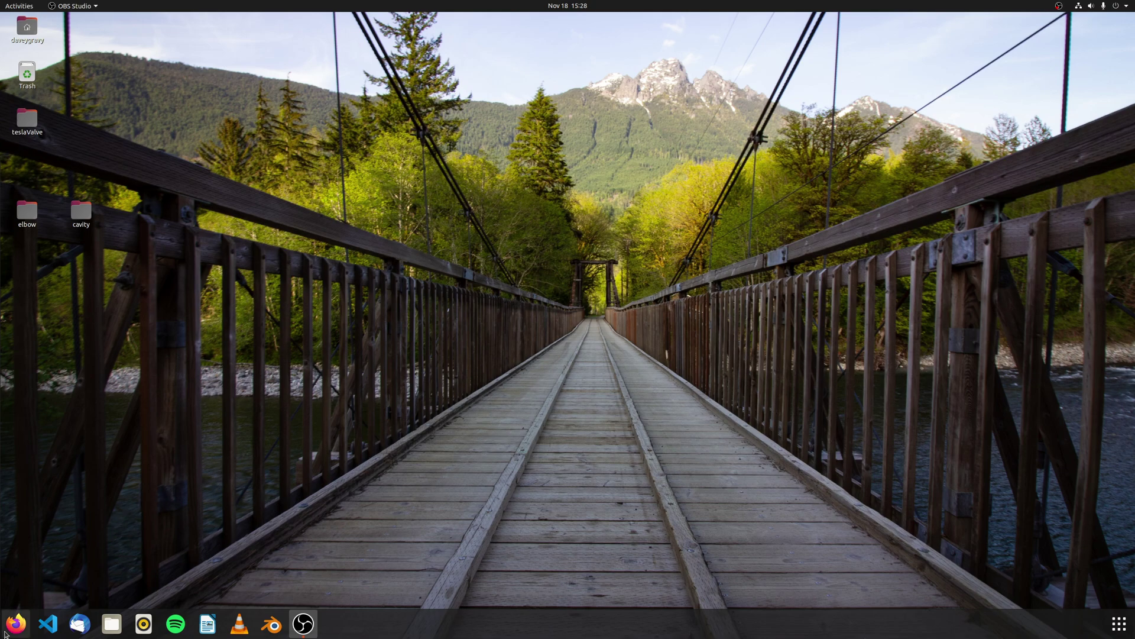
# Launch Firefox from the taskbar dock icon.
pyautogui.click(16, 623)
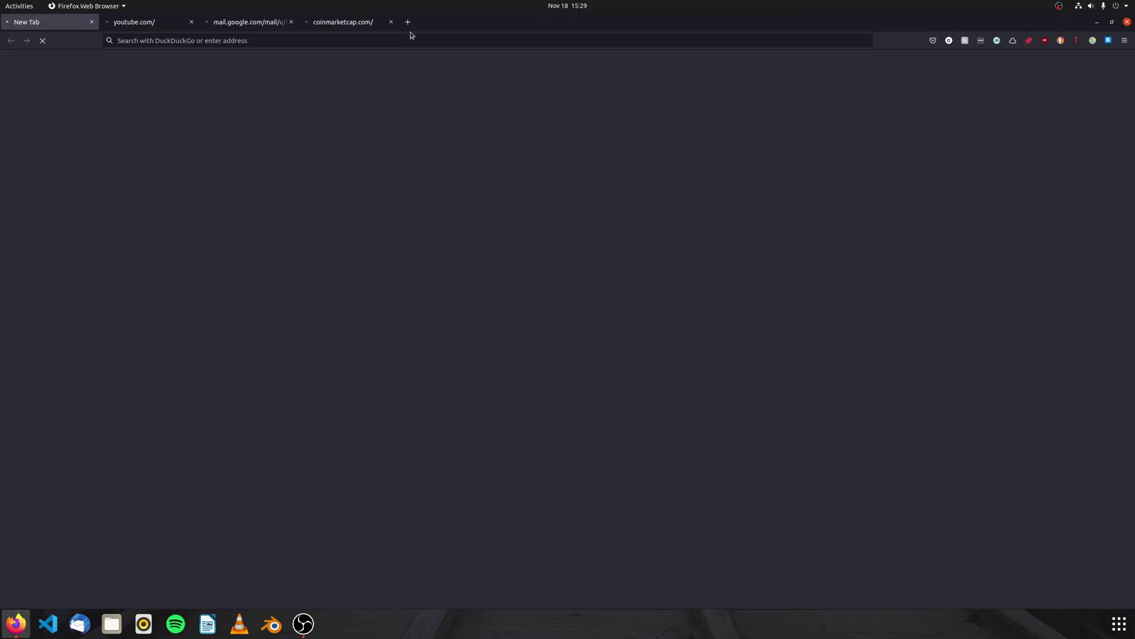
# In a new tab, search the web for 'snappyhexmeshgui blender'.
pyautogui.click(408, 22)
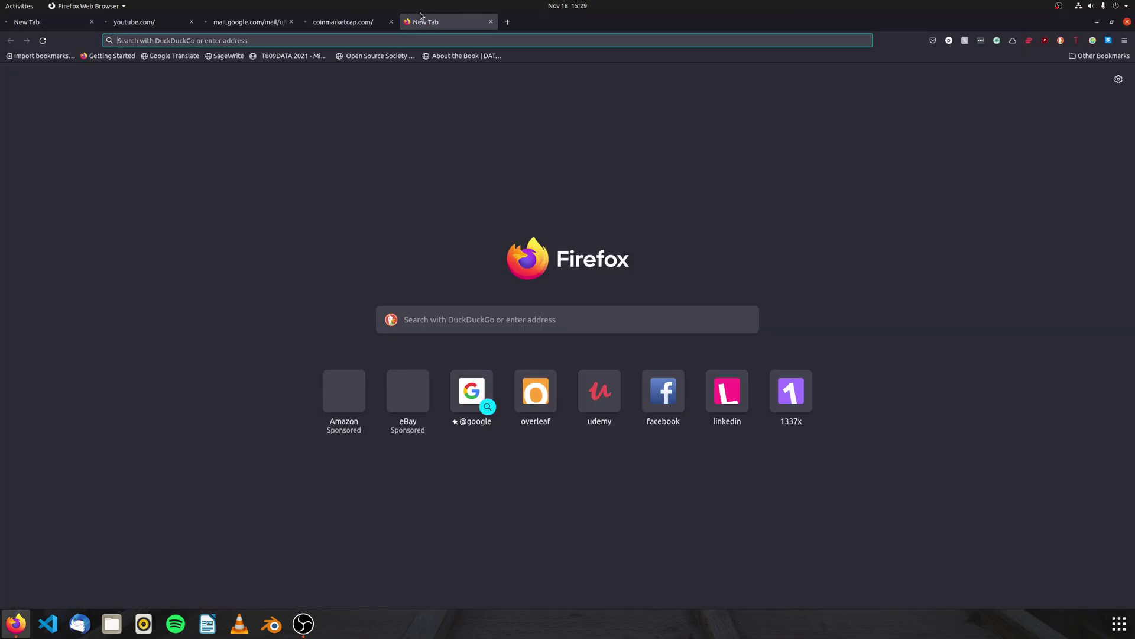
pyautogui.write('snappy')
pyautogui.click(279, 78)
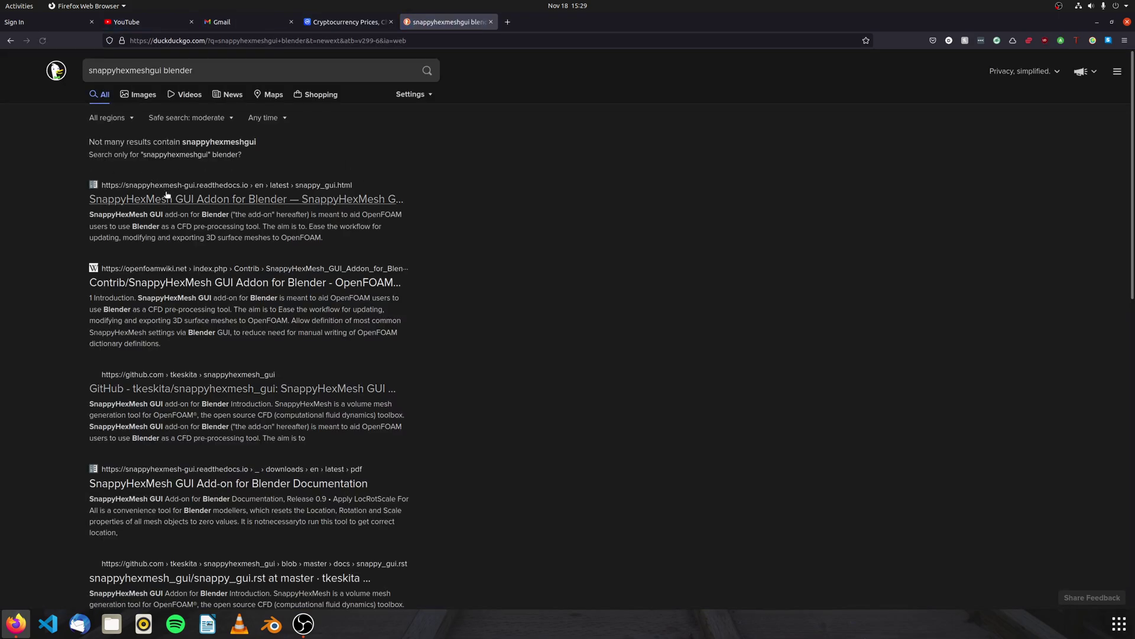
# Open the SnappyHexMesh GUI add-on docs, follow its GitHub link and reveal the Code download options.
pyautogui.click(329, 199)
pyautogui.scroll(-5, 394, 311)
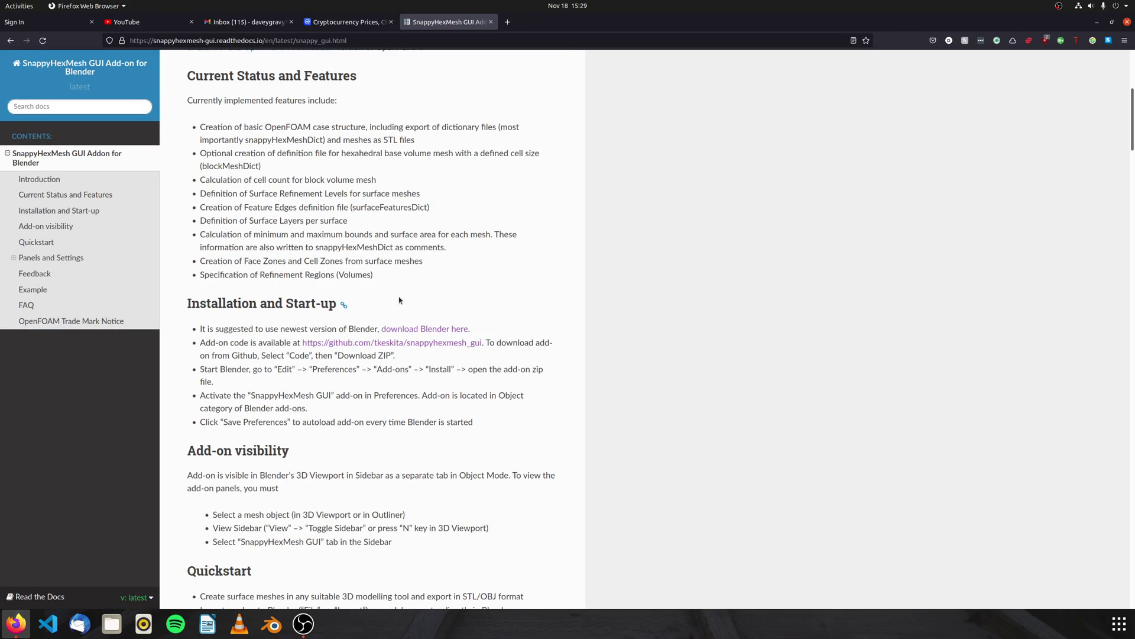
pyautogui.click(408, 342)
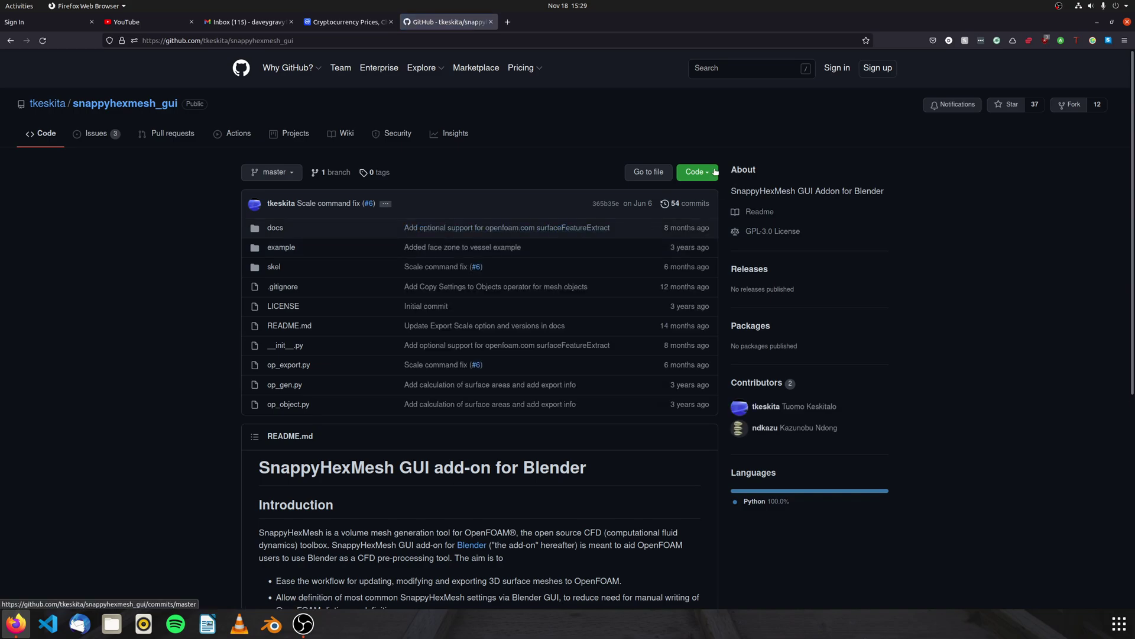
pyautogui.click(708, 172)
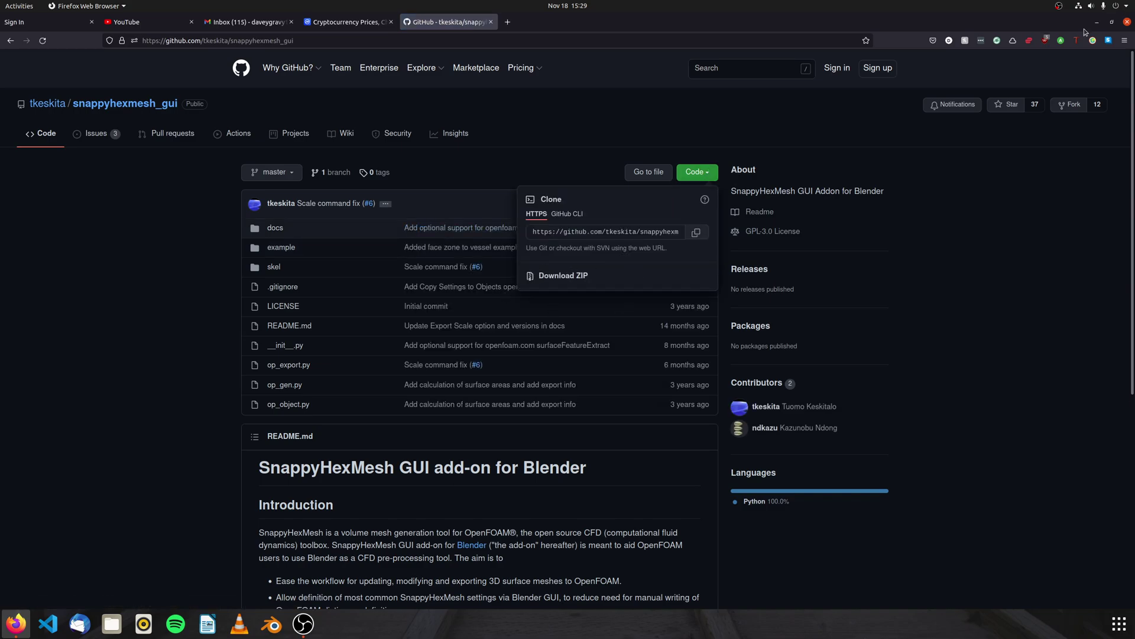
# Close Firefox, then launch Blender and dismiss its splash screen.
pyautogui.click(1126, 22)
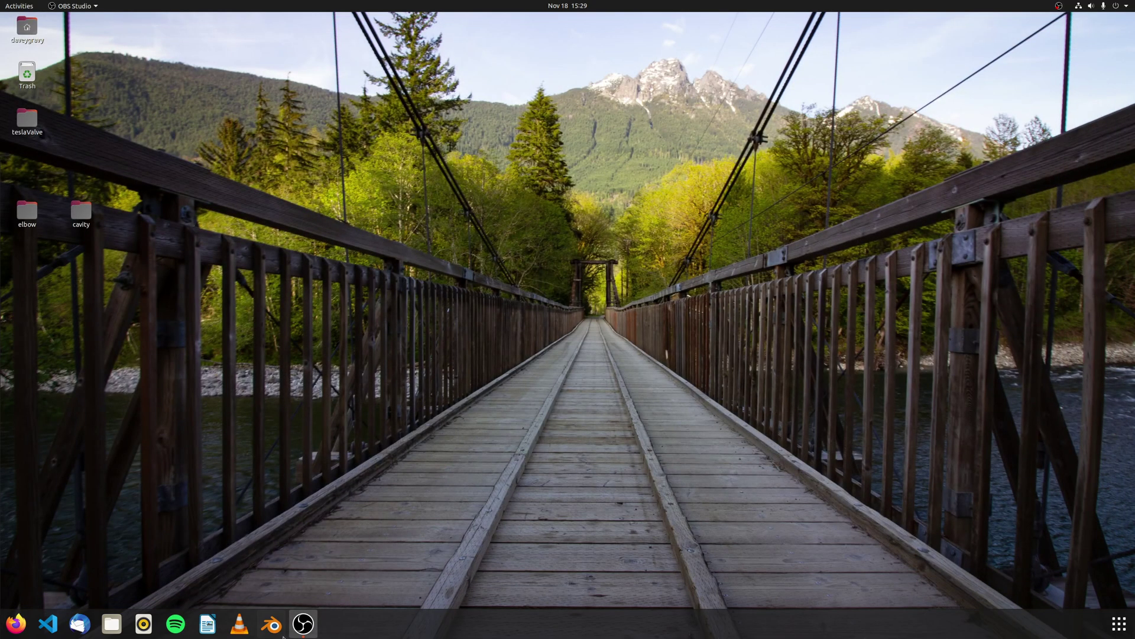
pyautogui.click(277, 628)
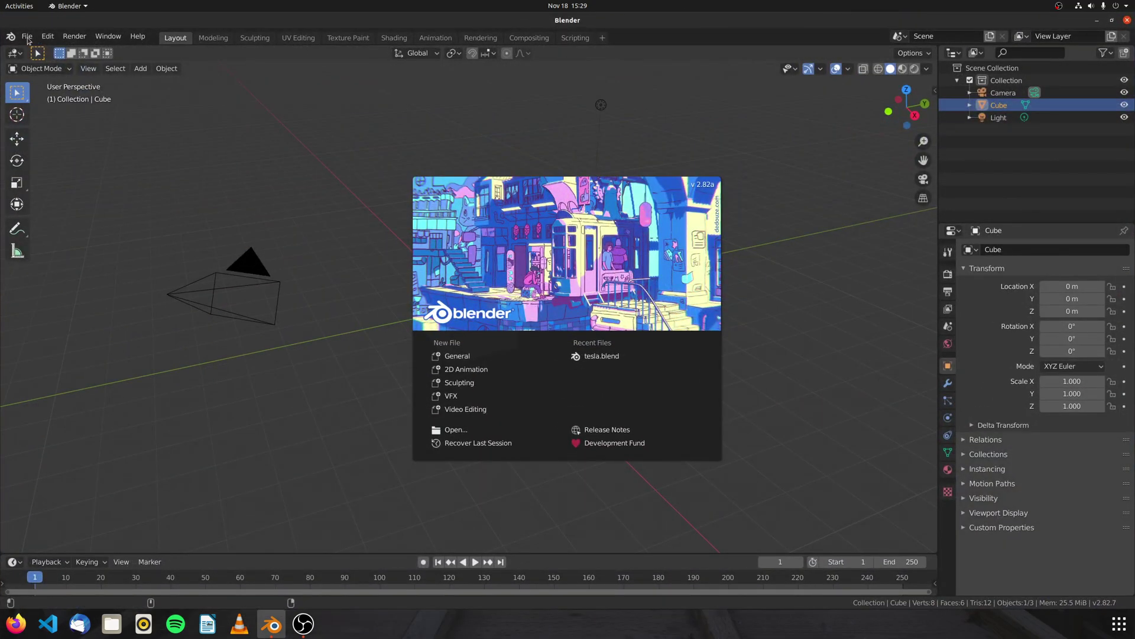
pyautogui.click(27, 38)
# In Preferences > Add-ons, browse Install to snappyhexmesh_gui-master.zip in Downloads, then cancel.
pyautogui.click(26, 37)
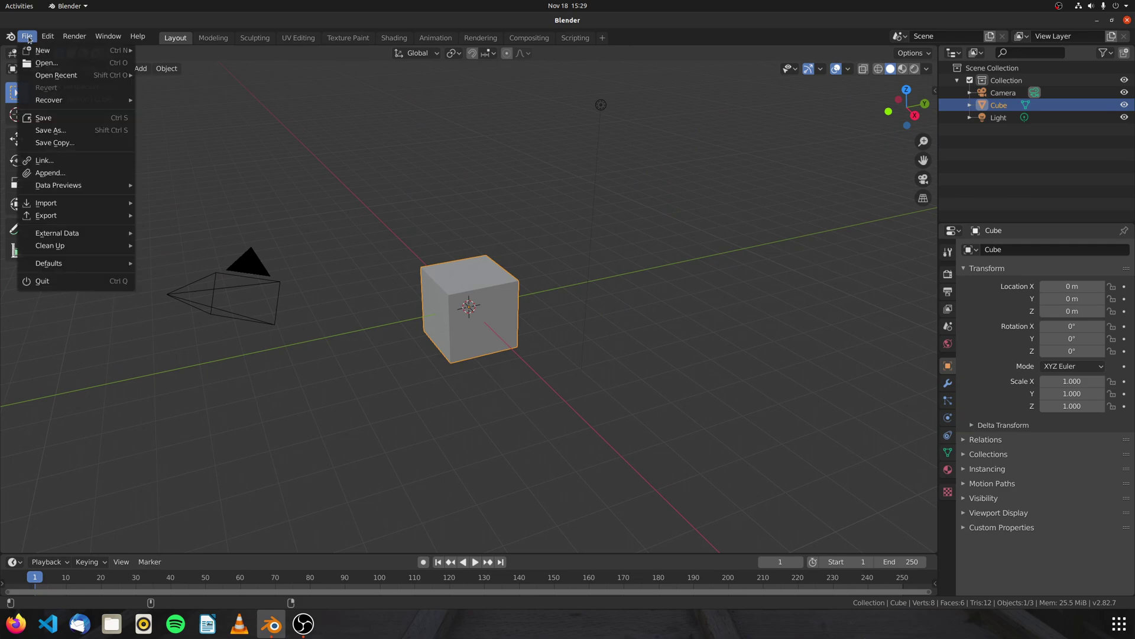
pyautogui.click(74, 213)
pyautogui.click(137, 183)
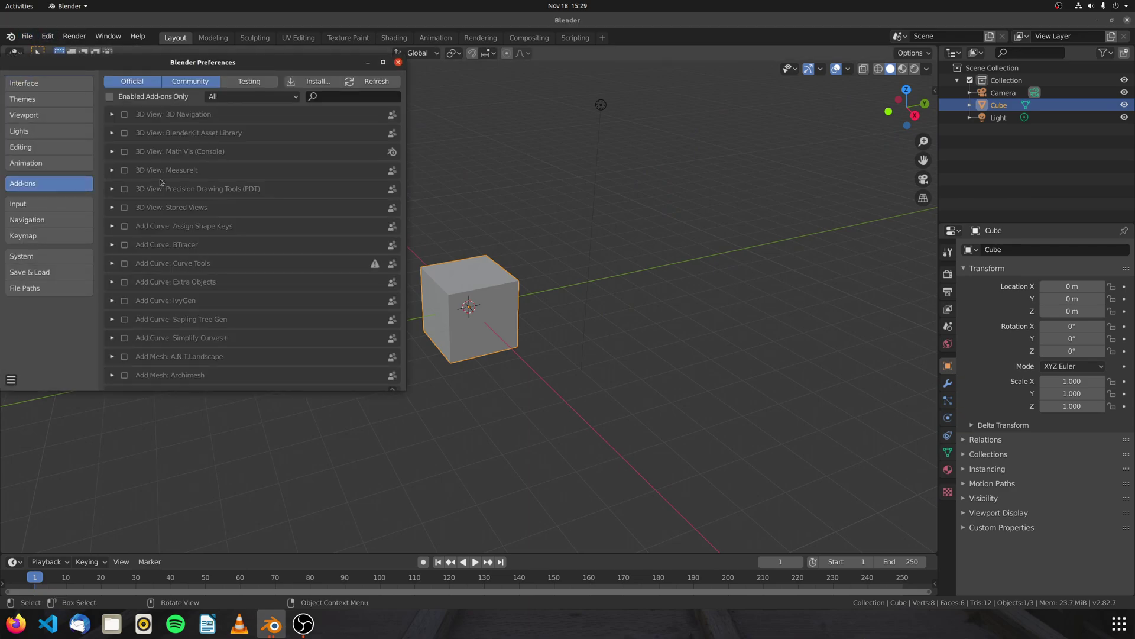
pyautogui.click(320, 82)
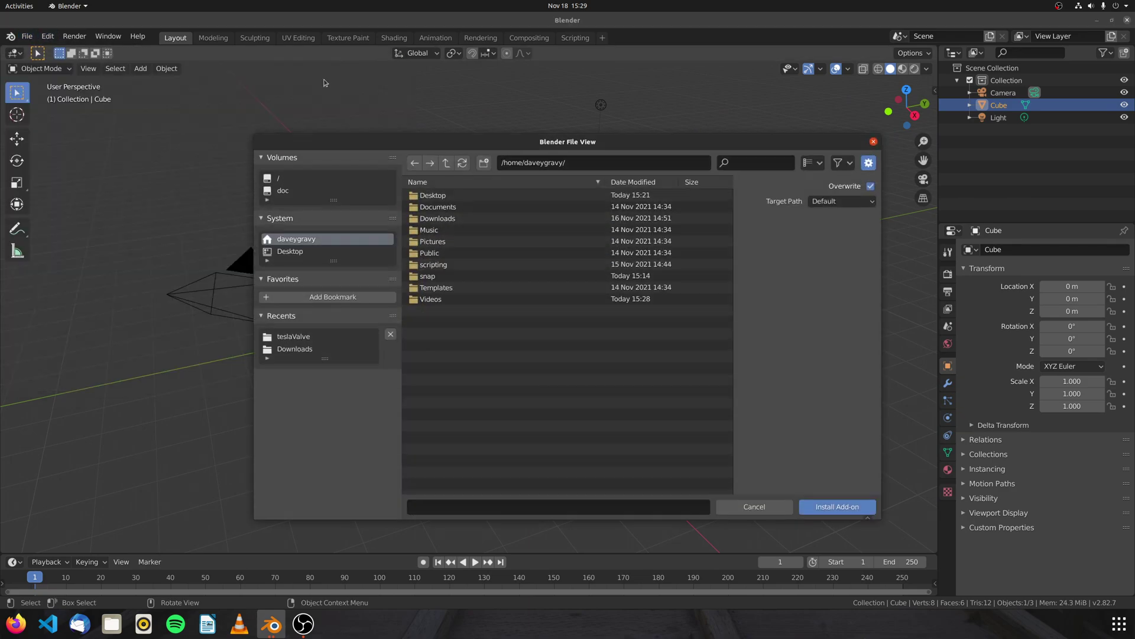
pyautogui.doubleClick(472, 218)
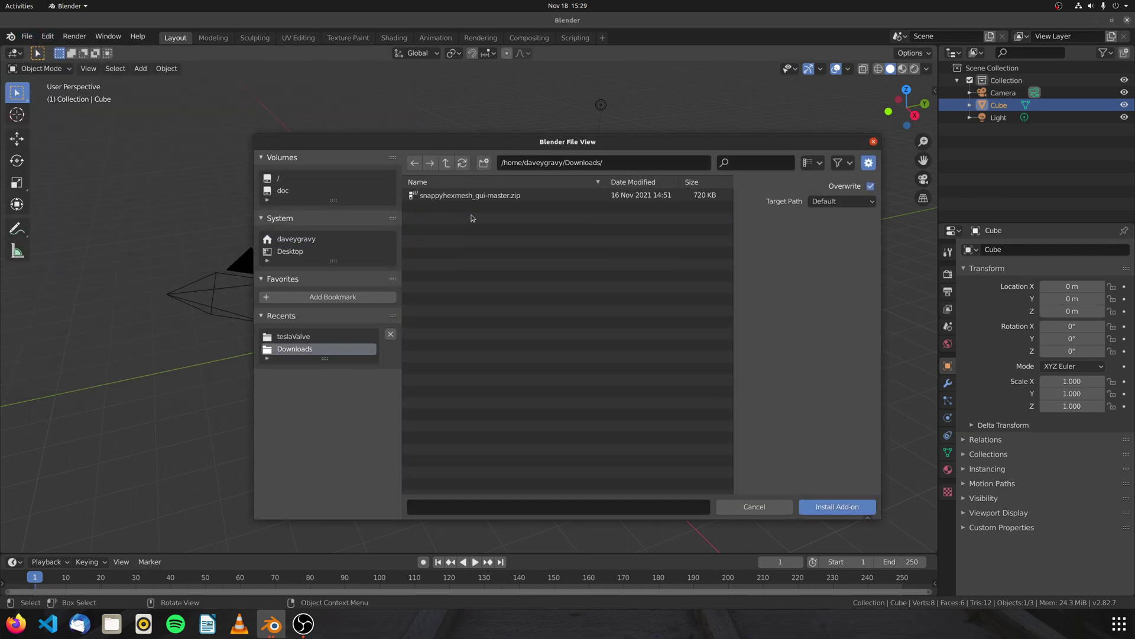
pyautogui.click(495, 197)
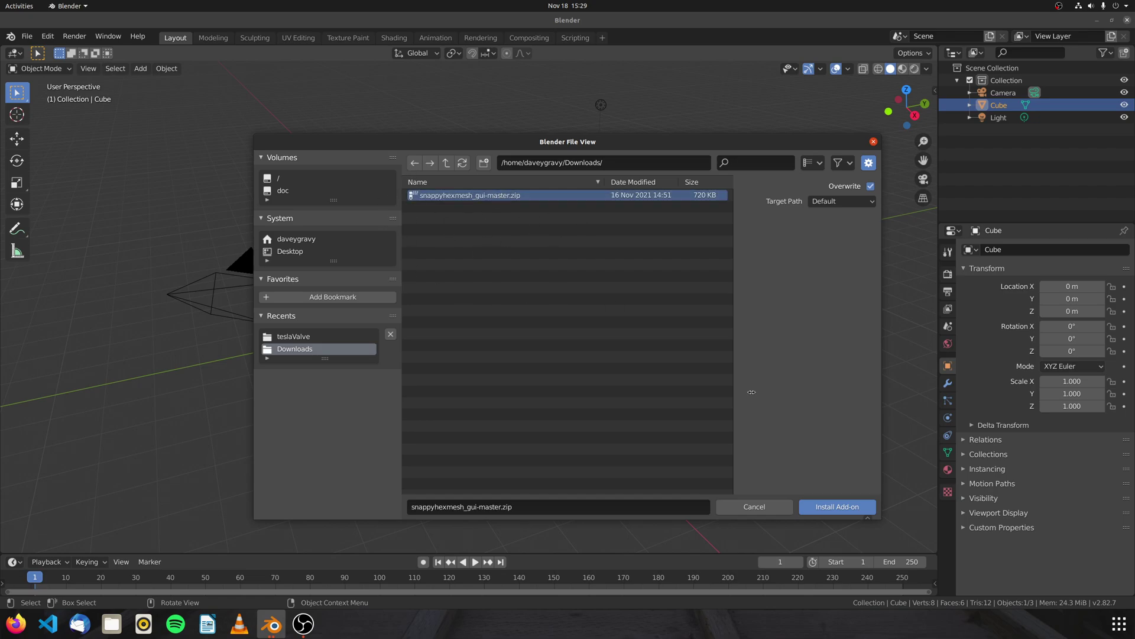
pyautogui.click(744, 507)
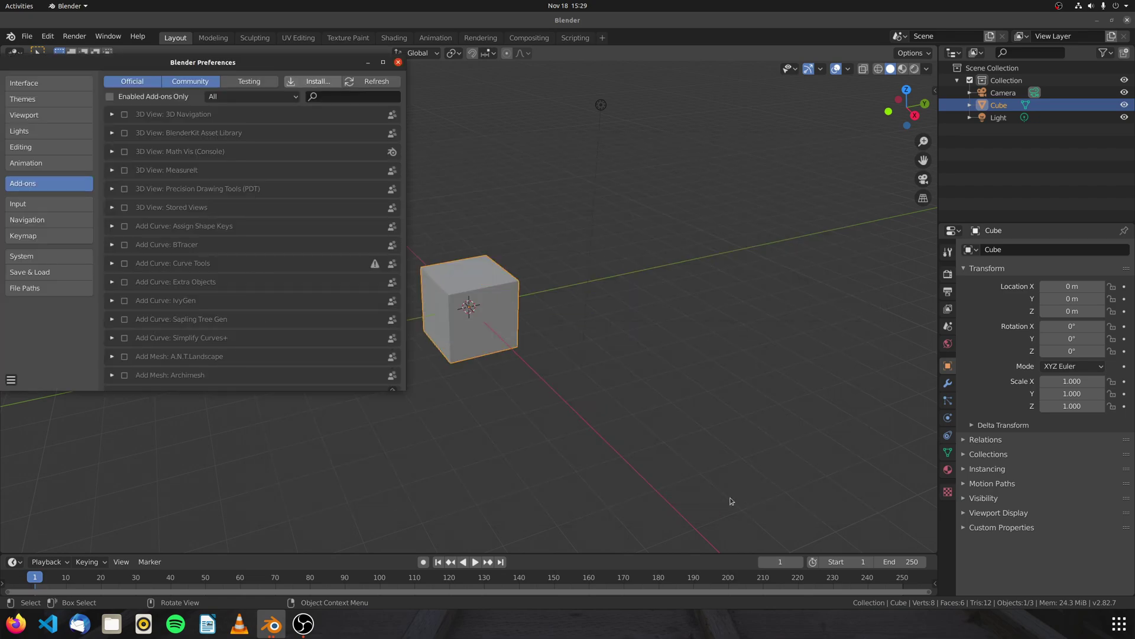
# Filter add-ons by 'snapp' to confirm SnappyHexMesh GUI is enabled, then close Preferences.
pyautogui.click(372, 97)
pyautogui.write('snapp')
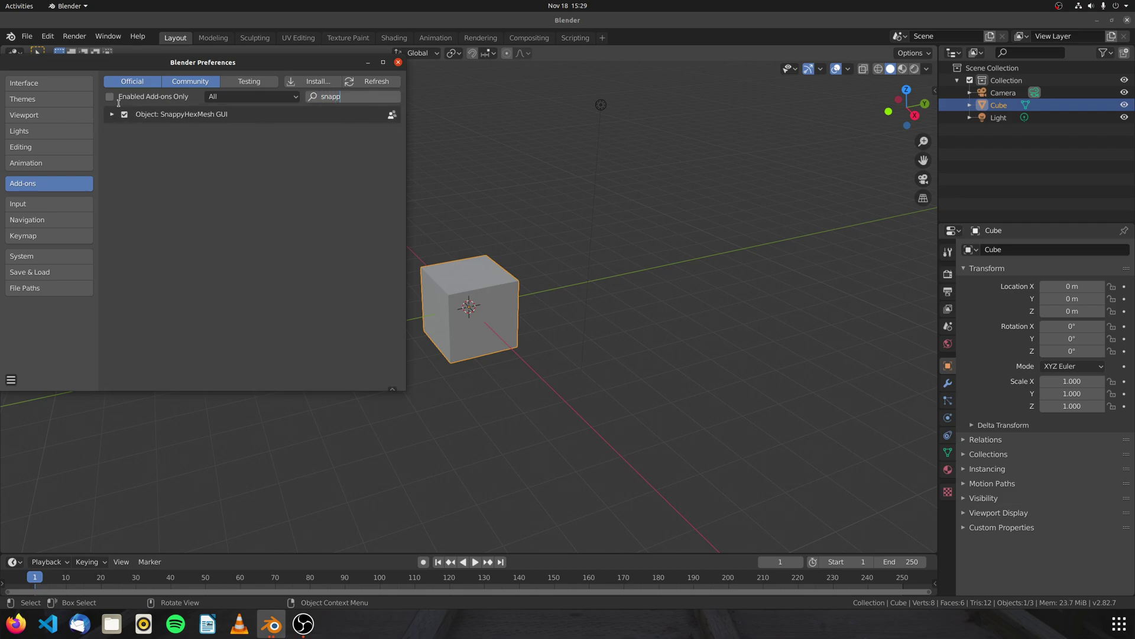
pyautogui.click(398, 62)
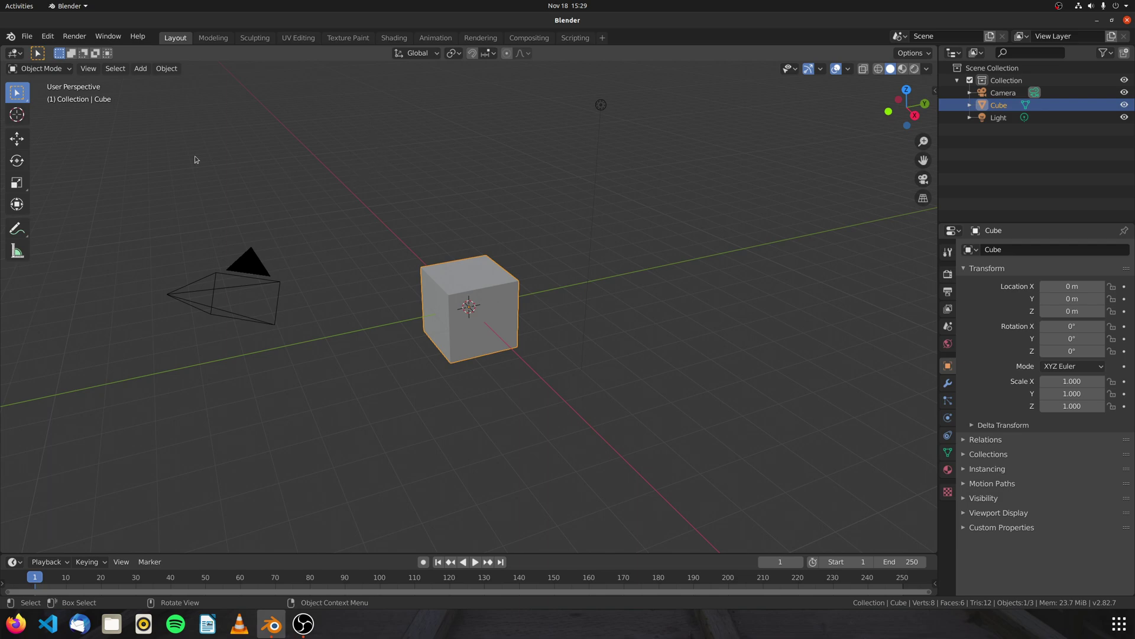
# Box-select the default cube, camera and light and delete them via the Outliner's context menu.
pyautogui.moveTo(137, 90); pyautogui.dragTo(780, 450)
pyautogui.rightClick(982, 92)
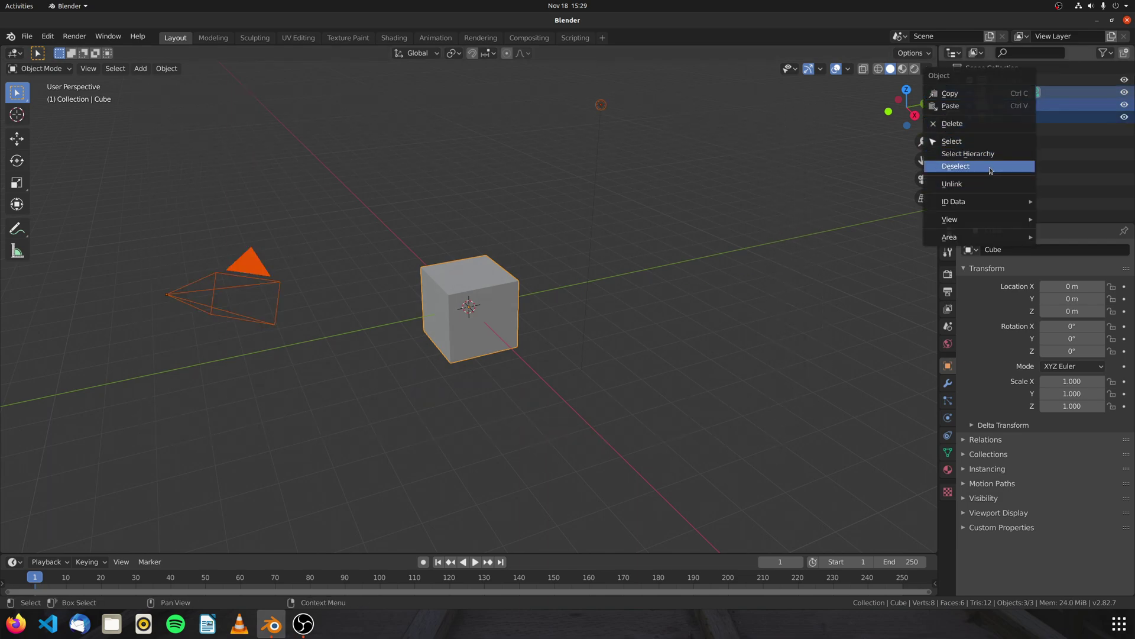
pyautogui.click(951, 124)
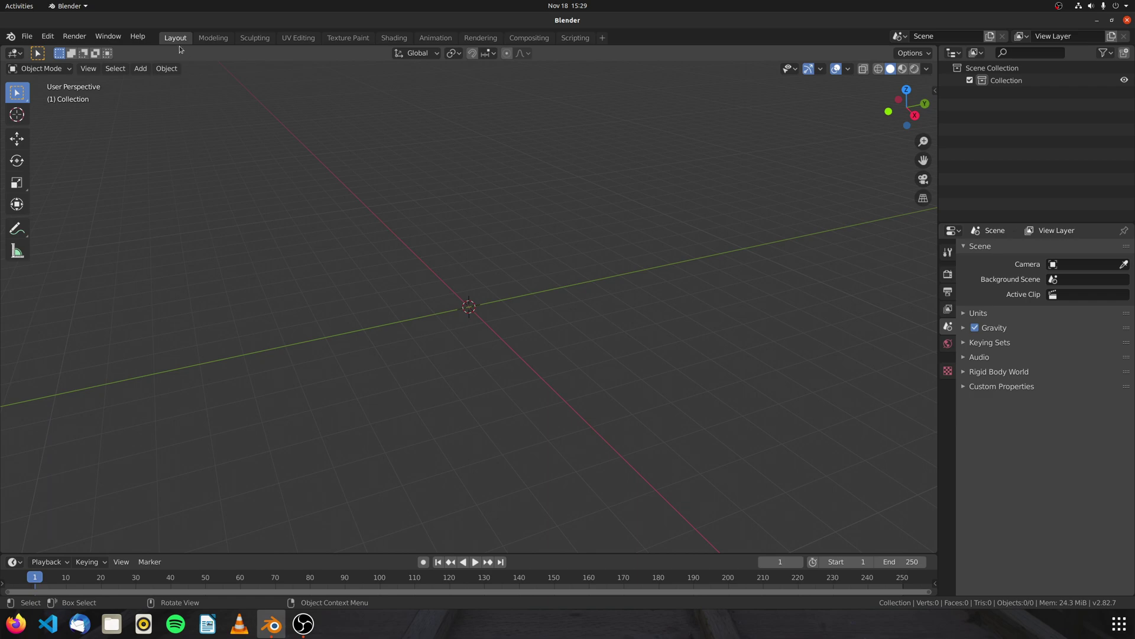
pyautogui.moveTo(340, 337); pyautogui.dragTo(428, 324, button='middle')
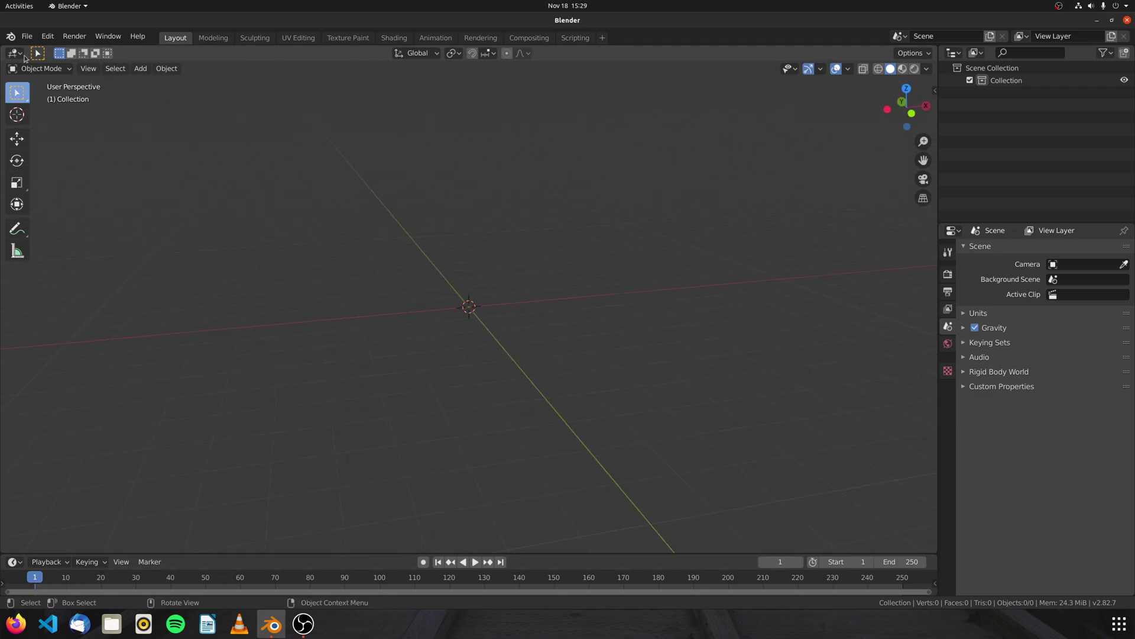
# Import the Tesla valve STL from Desktop/teslaValve using File > Import > Stl (.stl).
pyautogui.click(26, 36)
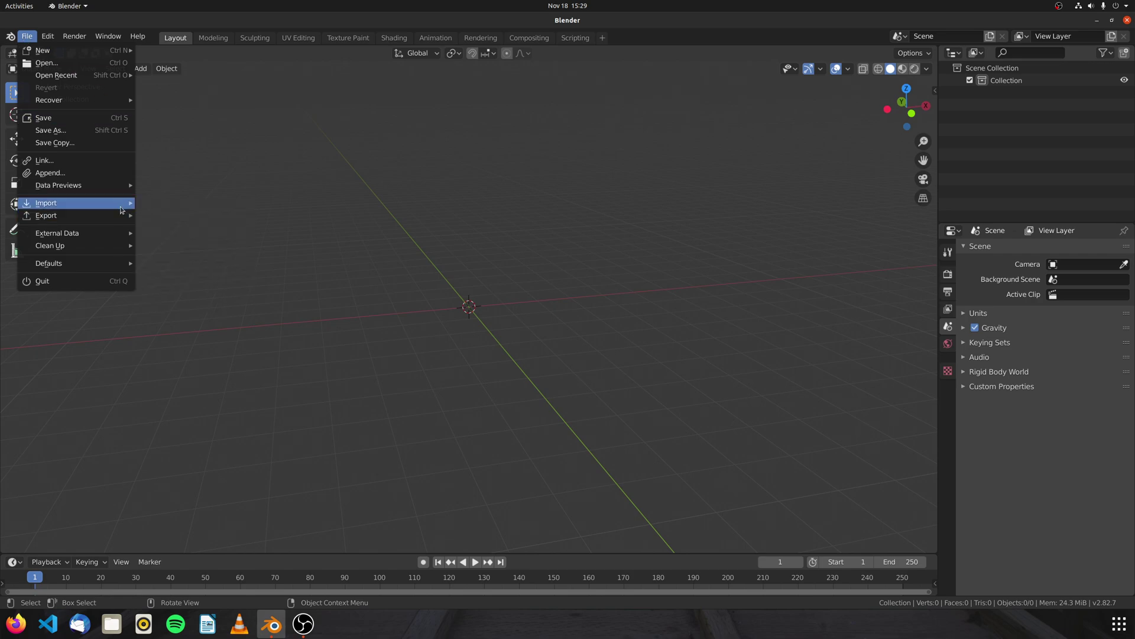
pyautogui.moveTo(121, 206)
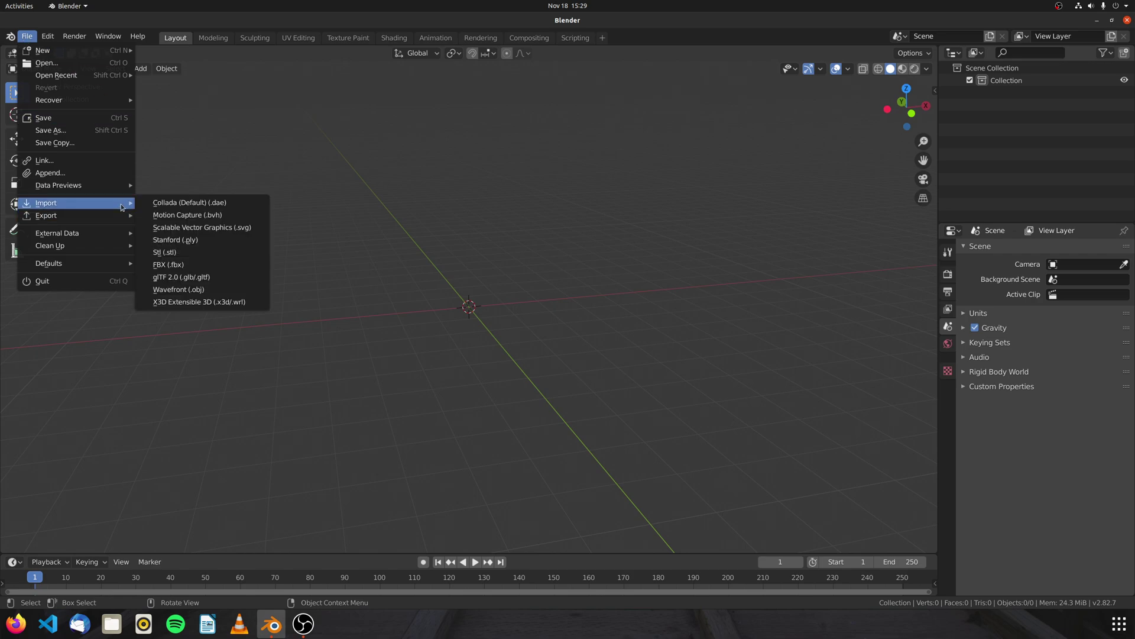
pyautogui.click(189, 251)
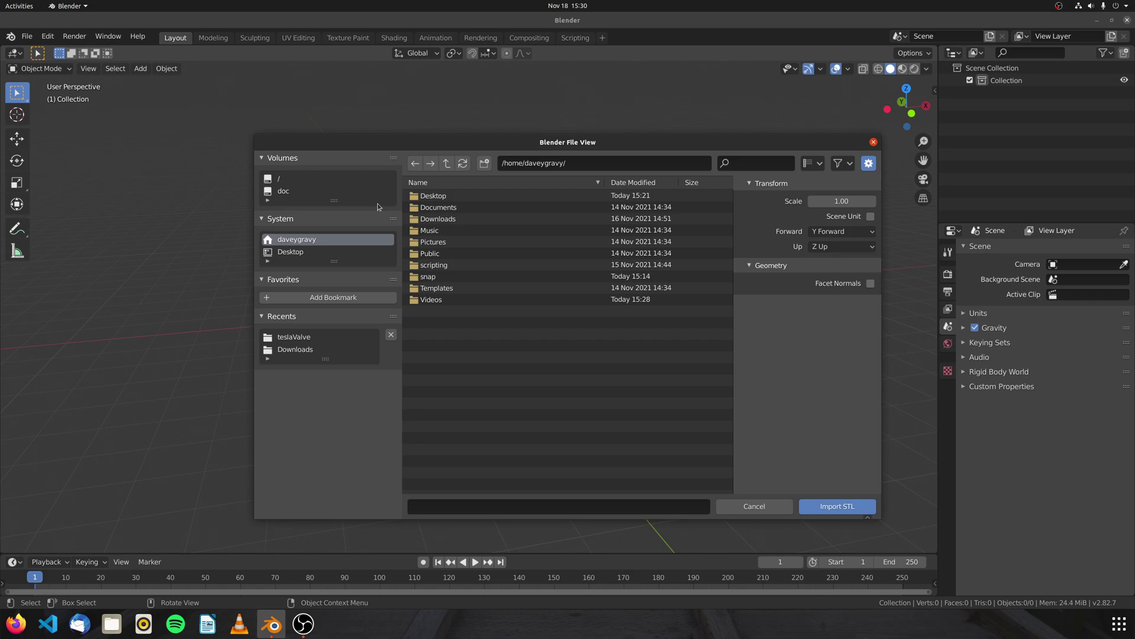
pyautogui.doubleClick(438, 195)
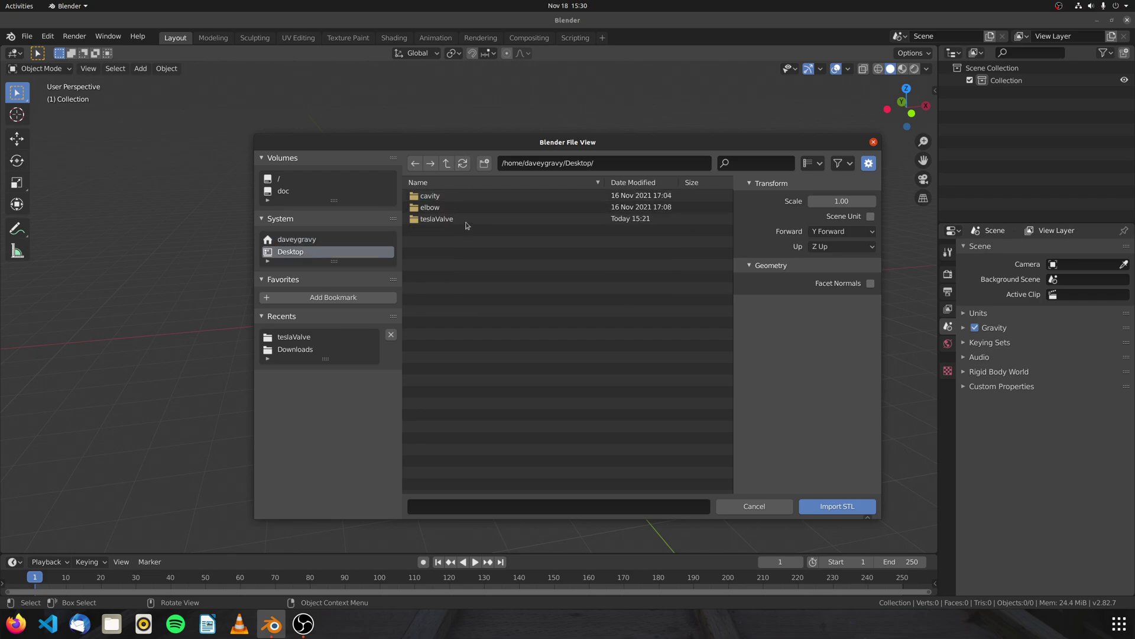
pyautogui.doubleClick(468, 219)
pyautogui.click(469, 219)
pyautogui.click(833, 506)
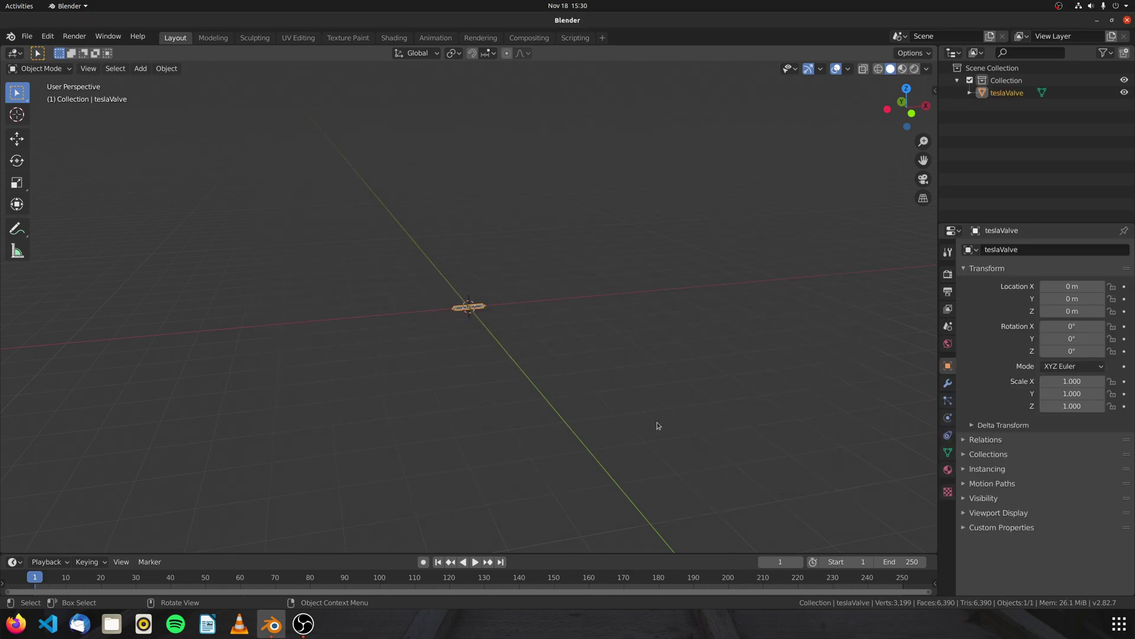
pyautogui.scroll(10, 483, 294)
pyautogui.scroll(-2, 485, 291)
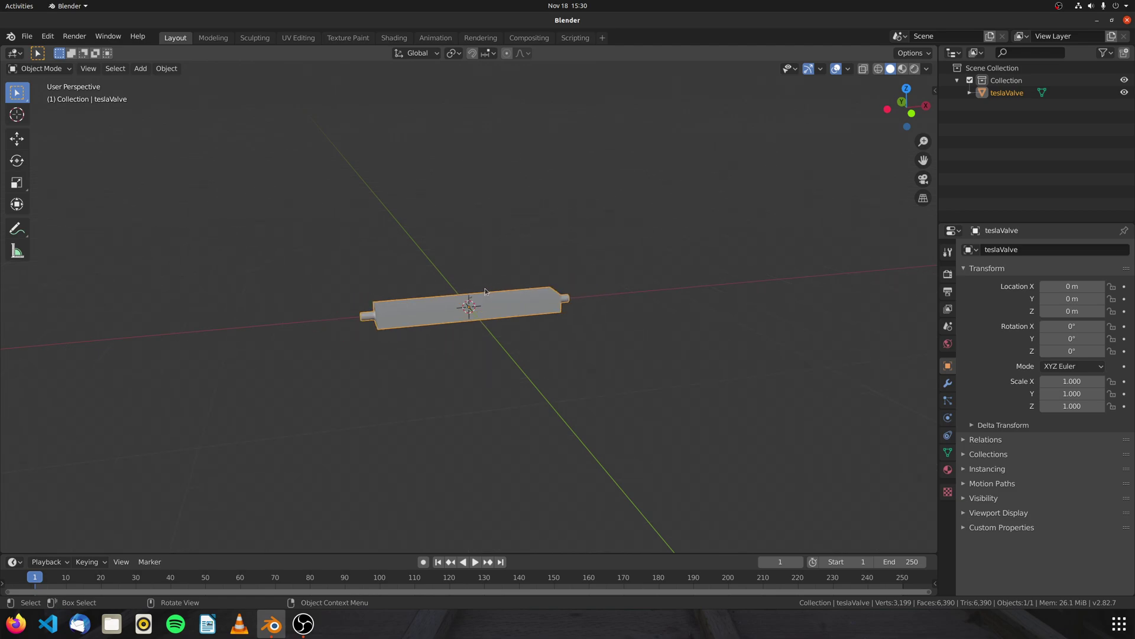
# Show the valve's transform and dimensions, and orbit around it to inspect the inlet.
pyautogui.click(935, 89)
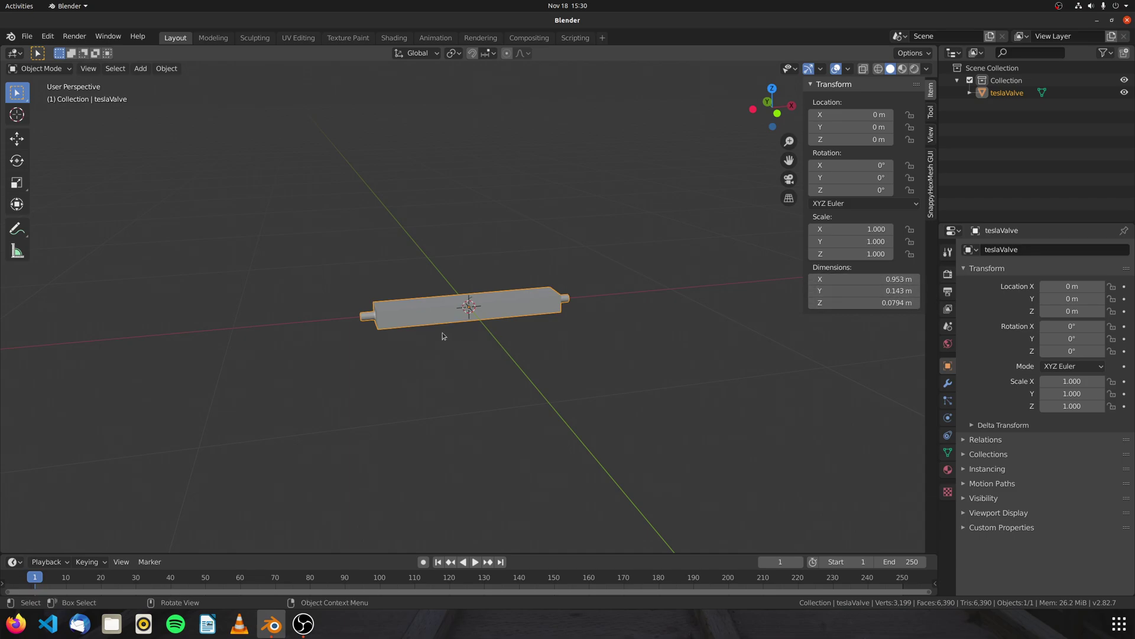
pyautogui.moveTo(465, 331); pyautogui.dragTo(532, 324, button='middle')
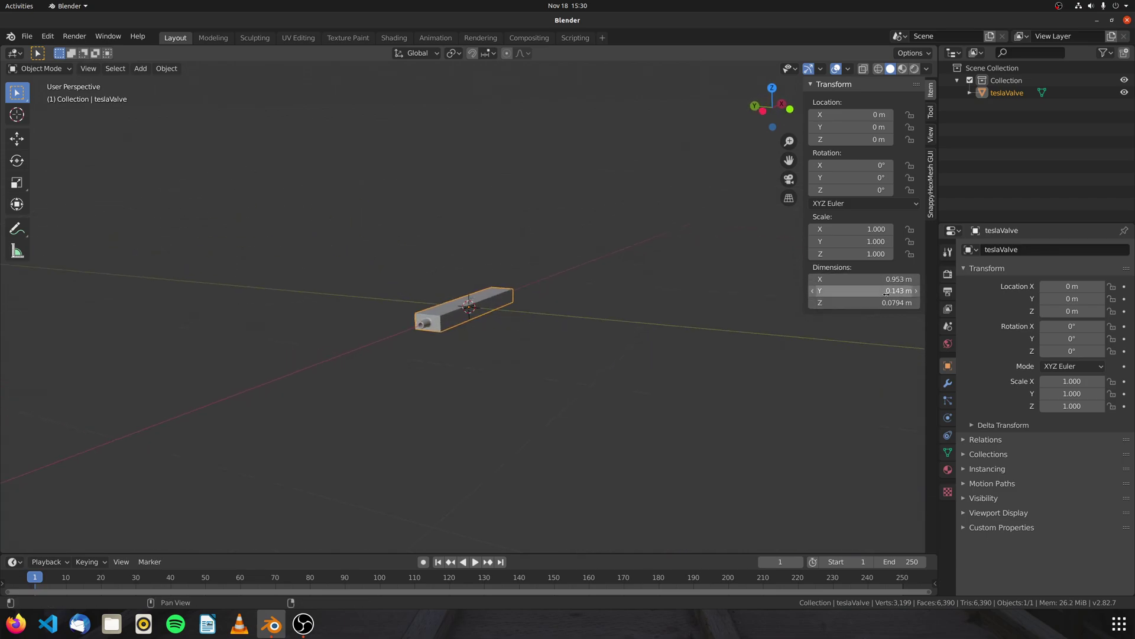
pyautogui.moveTo(761, 360); pyautogui.dragTo(653, 362, button='middle')
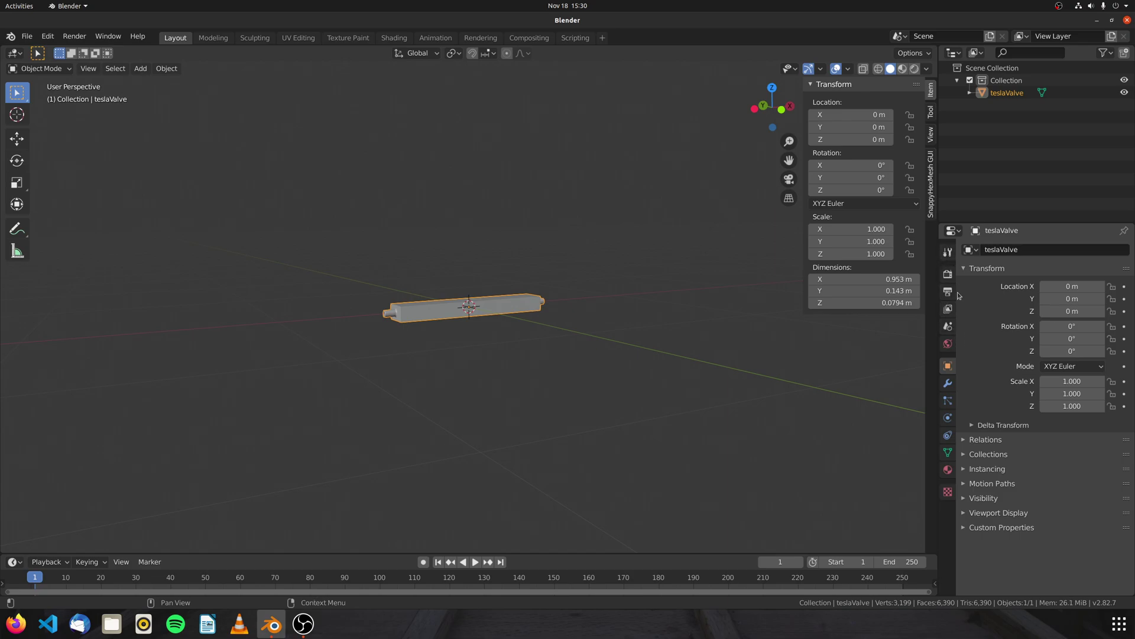
pyautogui.scroll(8, 399, 303)
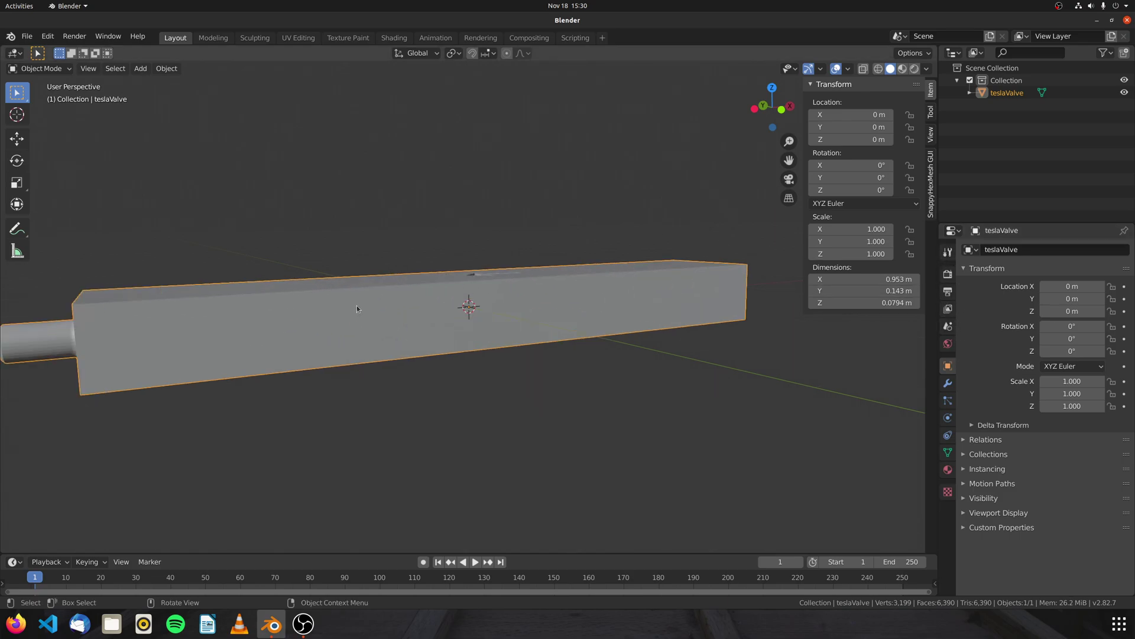
pyautogui.moveTo(357, 305); pyautogui.dragTo(303, 340, button='middle')
pyautogui.scroll(-3, 497, 318)
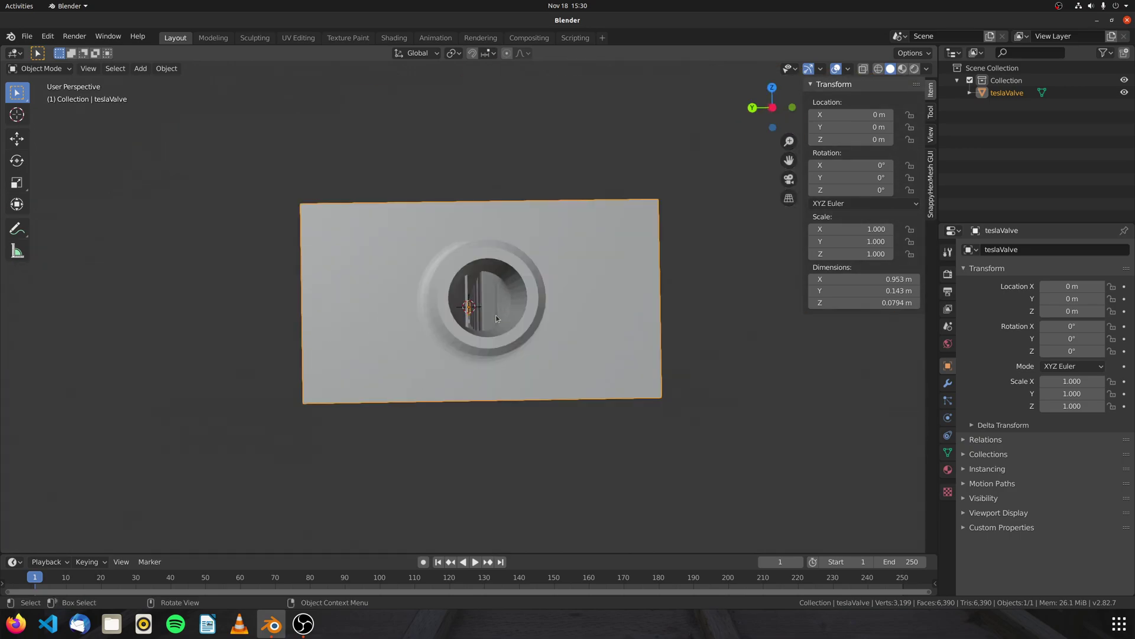
# Deselect the valve and view Output properties: 1920 × 1080 px, 24 fps, PNG to /tmp/.
pyautogui.click(763, 397)
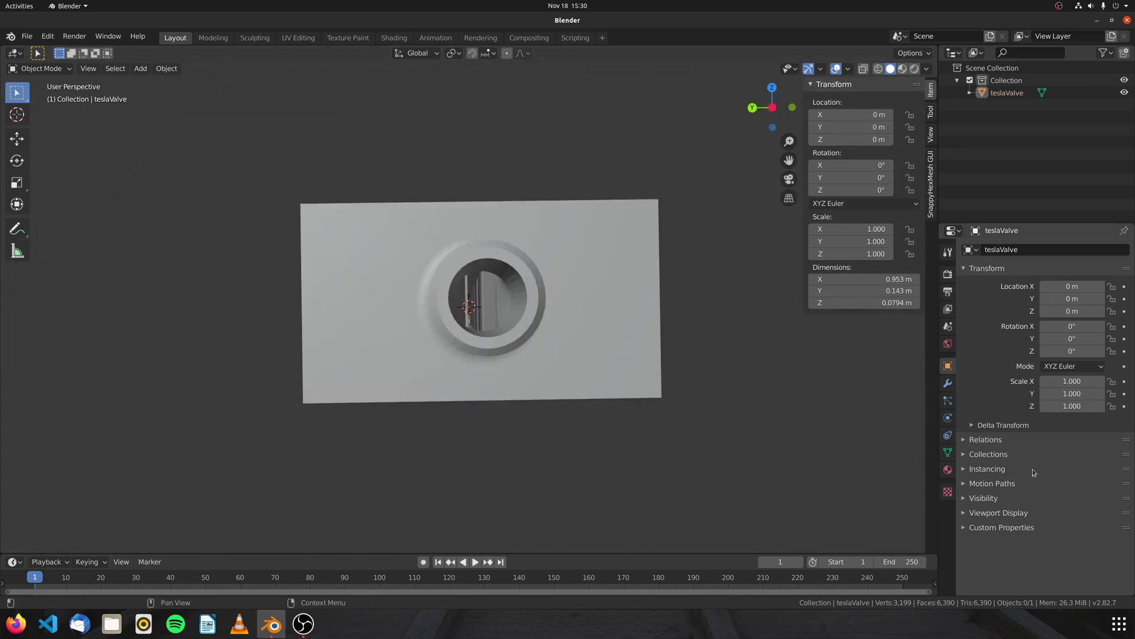
pyautogui.click(947, 274)
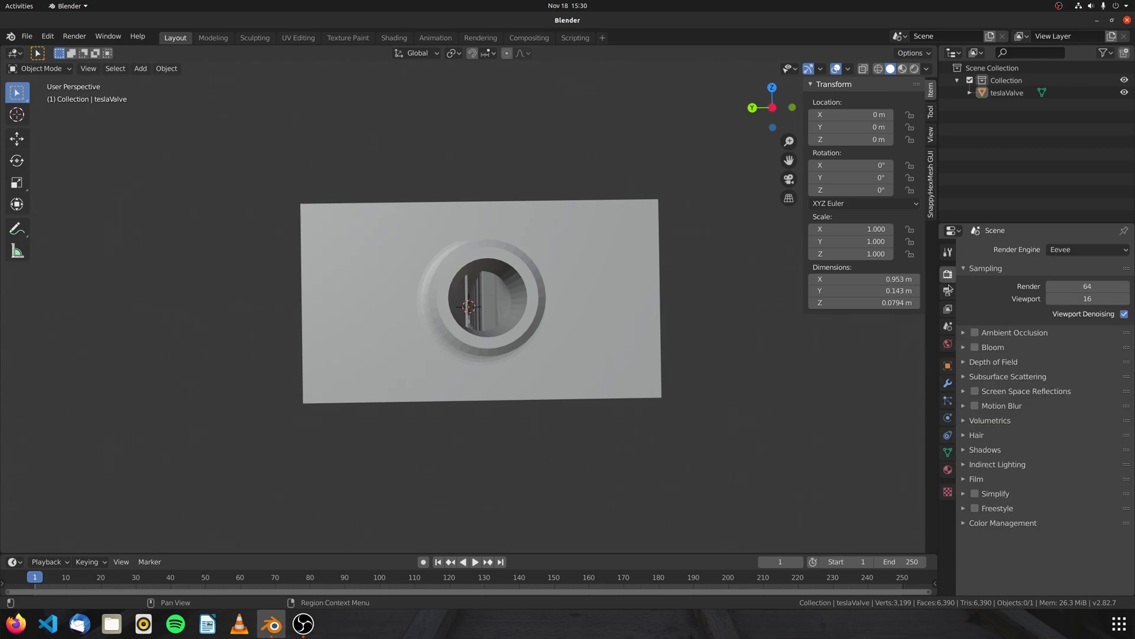
pyautogui.click(947, 292)
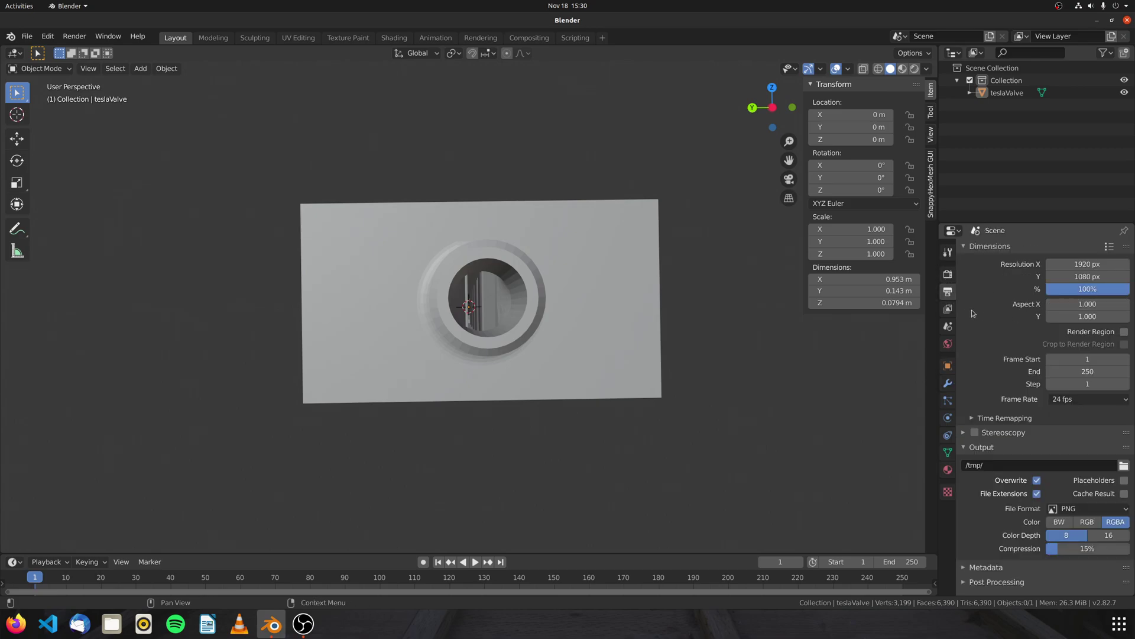
# Set the viewport Clip Start to 0.001 m in the sidebar View tab.
pyautogui.click(931, 135)
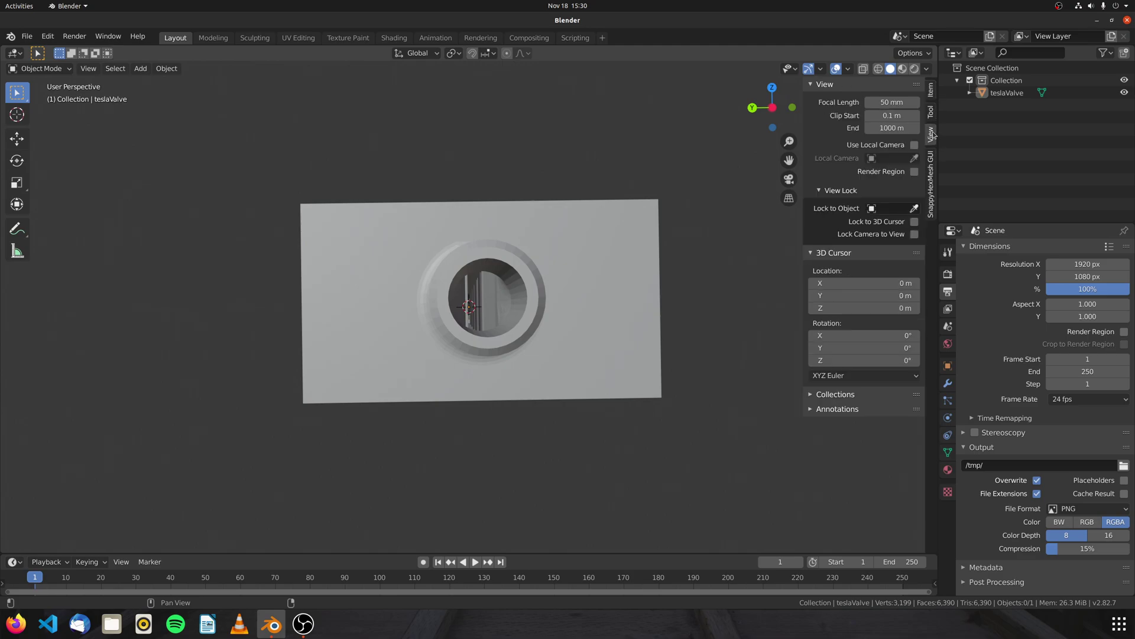
pyautogui.click(892, 114)
pyautogui.press('BackSpace')
pyautogui.write('.001')
pyautogui.press('Return')
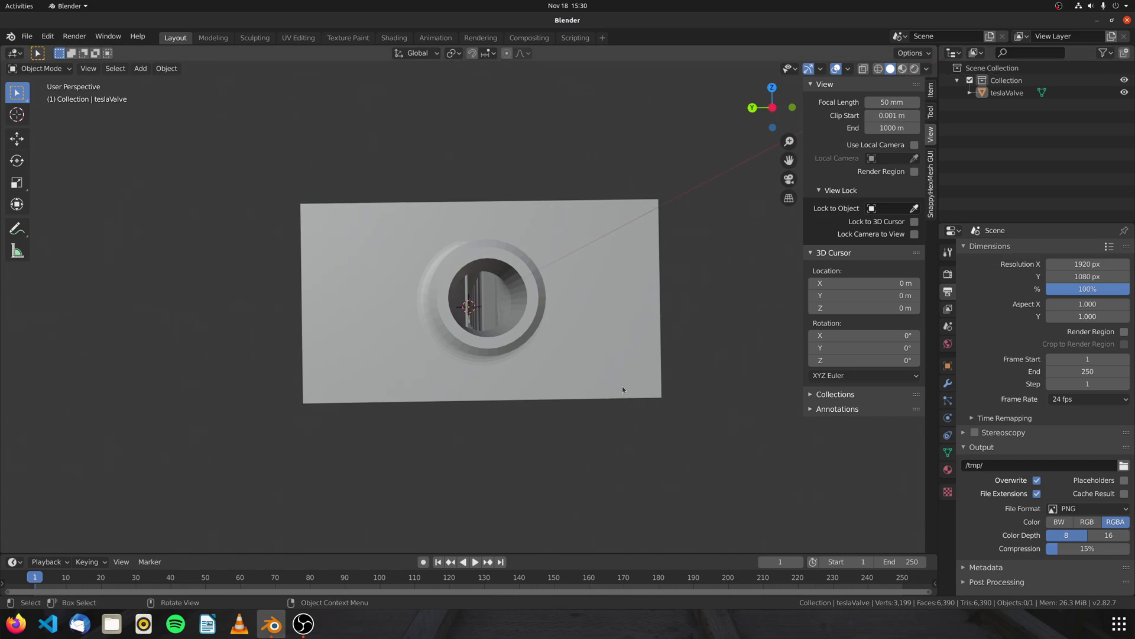
# Orbit close around the valve and turn on X-ray to see its internal channels.
pyautogui.moveTo(622, 385); pyautogui.dragTo(661, 258, button='middle')
pyautogui.scroll(3, 680, 266)
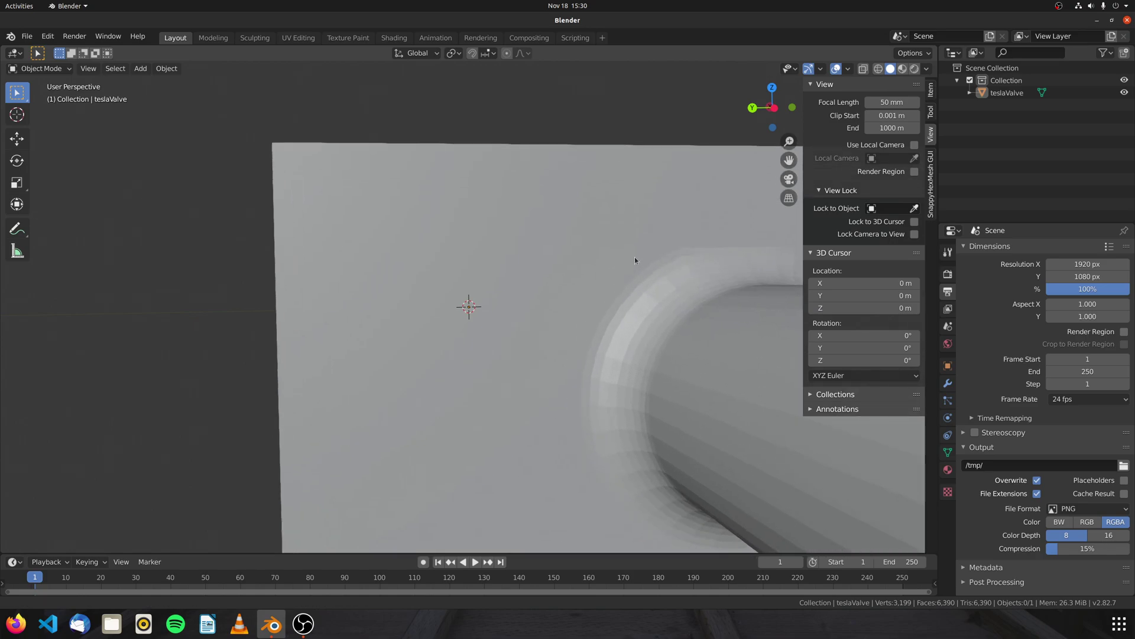
pyautogui.scroll(-5, 626, 348)
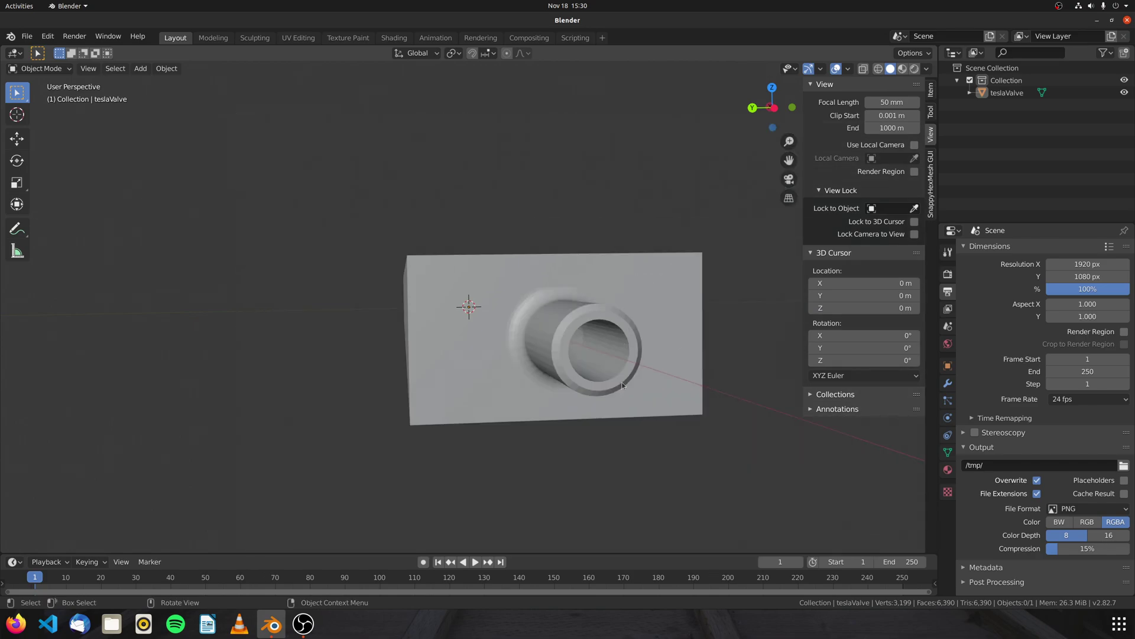
pyautogui.moveTo(622, 382); pyautogui.dragTo(615, 373, button='middle')
pyautogui.hotkey('alt', 'z')
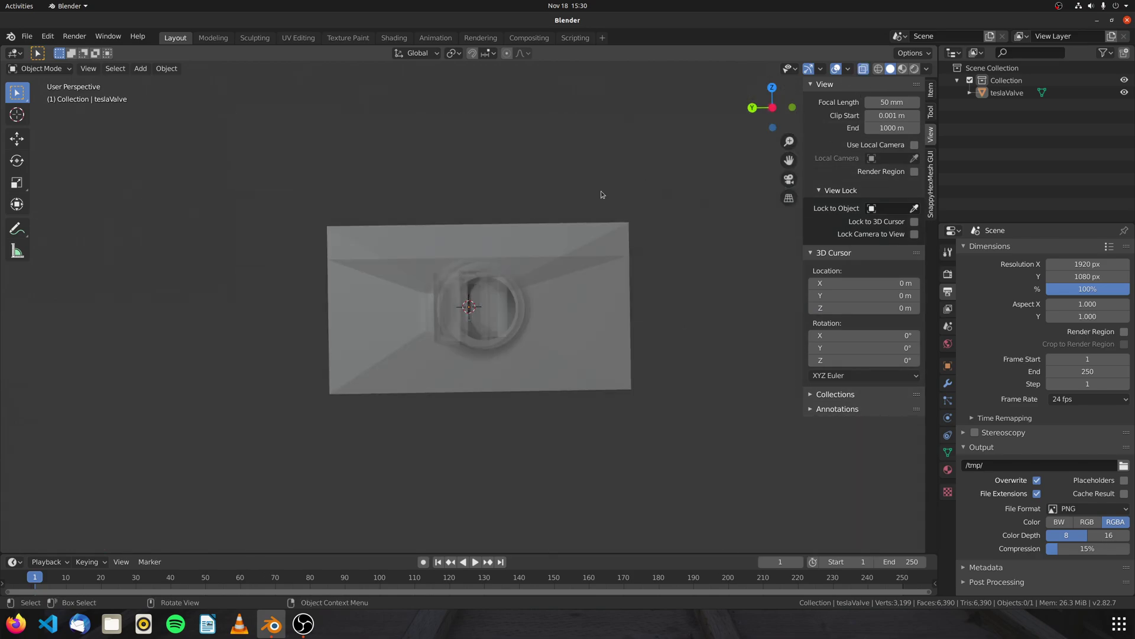
pyautogui.moveTo(601, 194); pyautogui.dragTo(567, 214, button='middle')
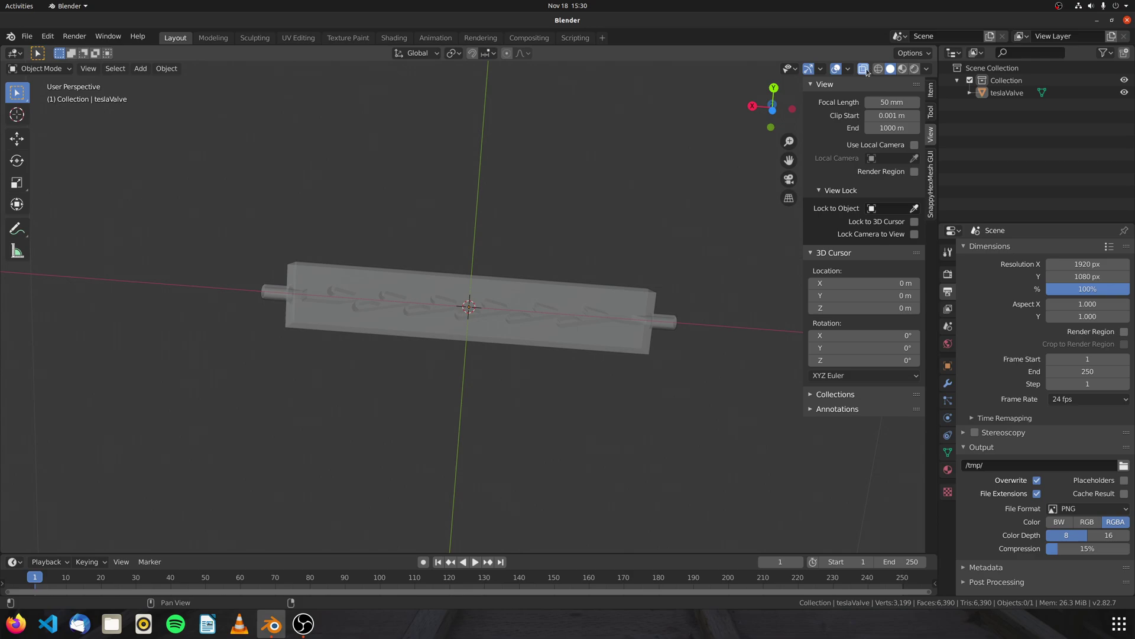
# Orbit the valve from top and side views, toggling X-ray, and finish with it solid.
pyautogui.click(864, 69)
pyautogui.moveTo(485, 287); pyautogui.dragTo(389, 377, button='middle')
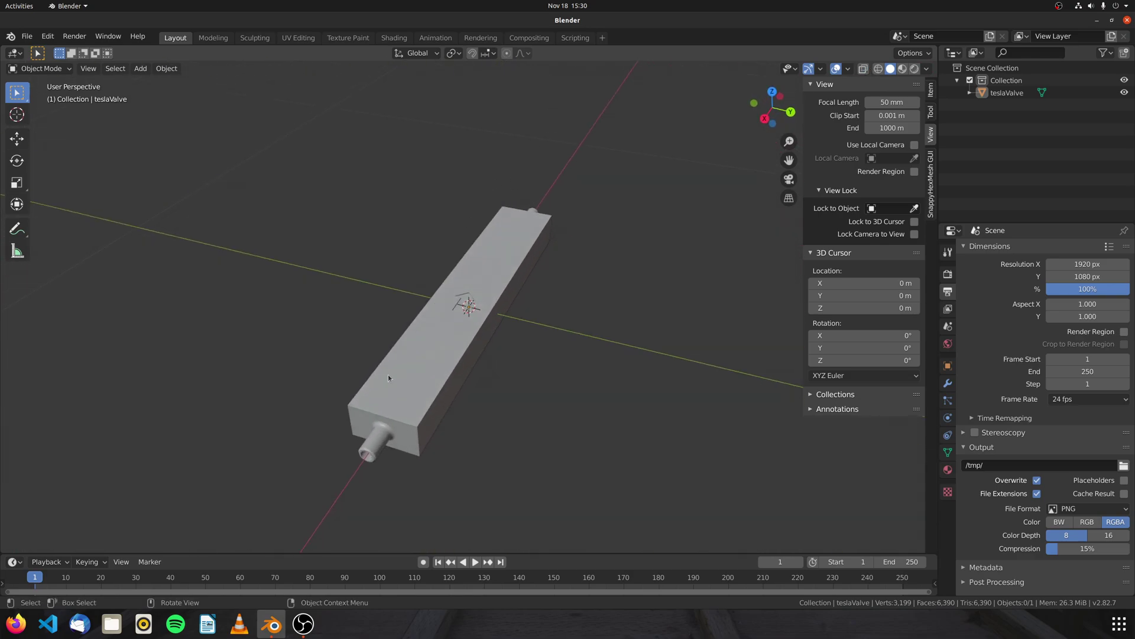
pyautogui.click(864, 69)
pyautogui.moveTo(567, 237); pyautogui.dragTo(391, 400, button='middle')
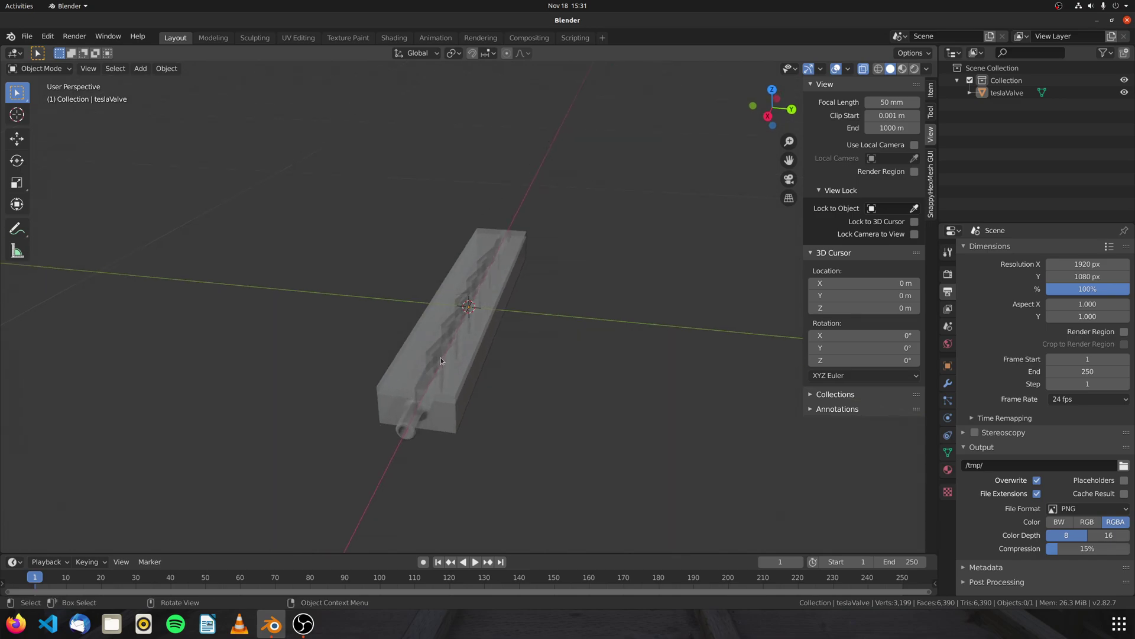
pyautogui.moveTo(441, 361); pyautogui.dragTo(486, 332, button='middle')
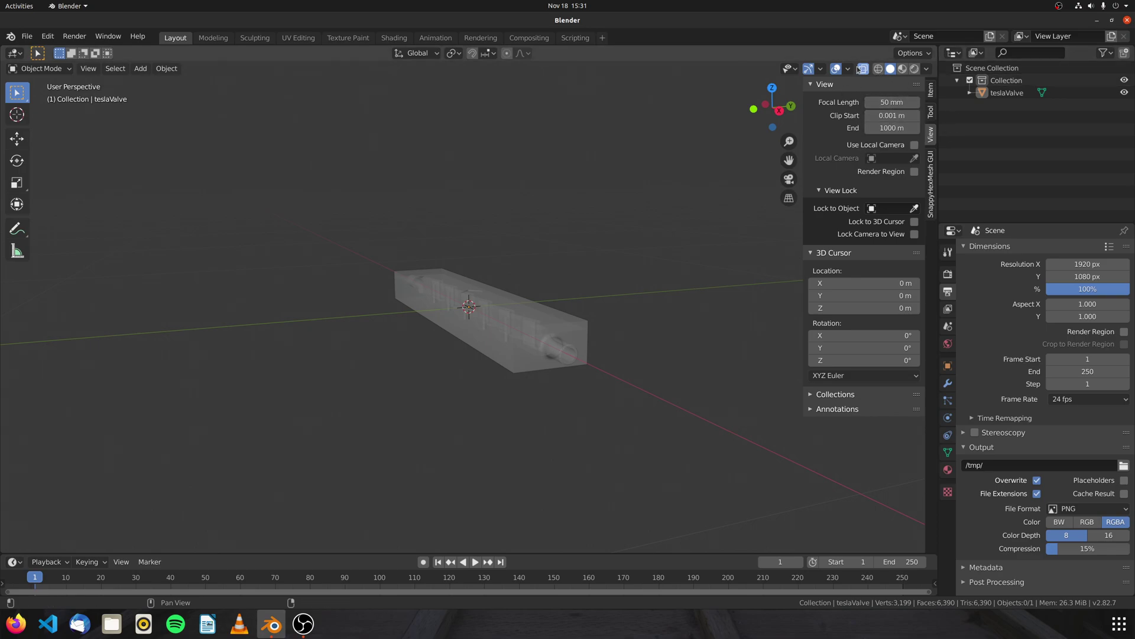
pyautogui.click(863, 69)
# Orbit to the outlet end, enter Edit Mode and deselect the whole mesh.
pyautogui.moveTo(580, 371); pyautogui.dragTo(686, 381, button='middle')
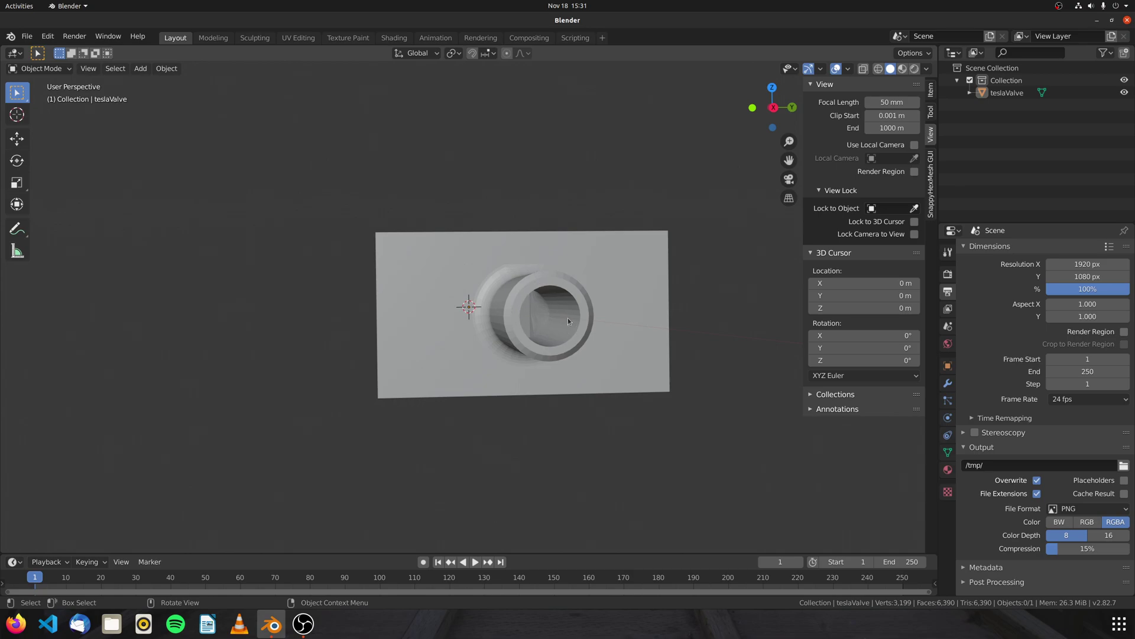
pyautogui.moveTo(568, 318); pyautogui.dragTo(448, 324, button='middle')
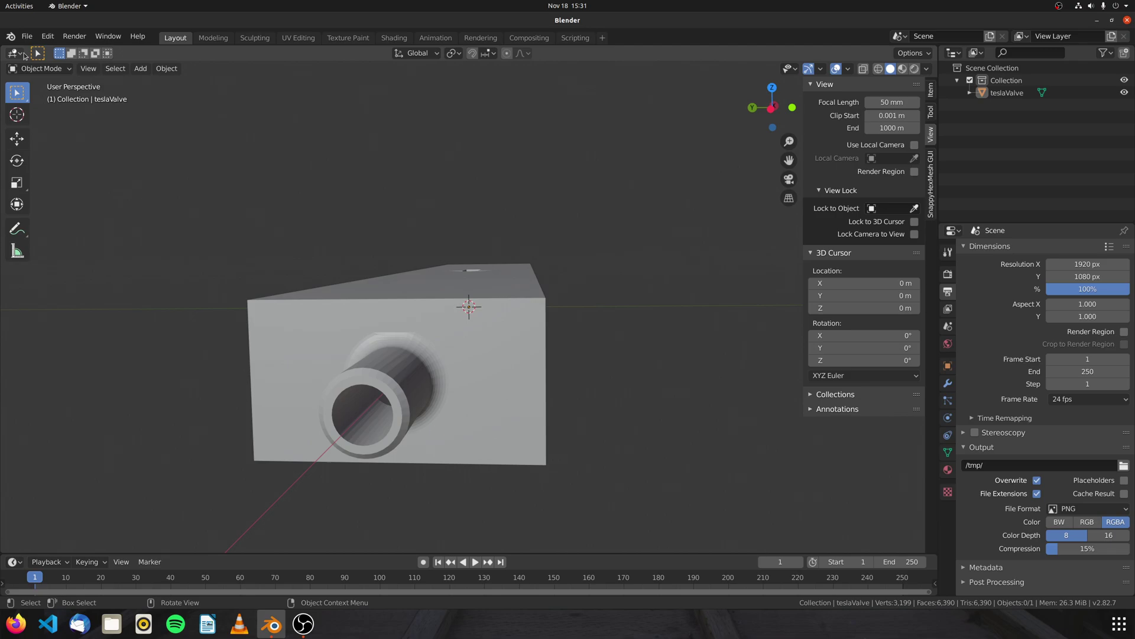
pyautogui.press('Tab')
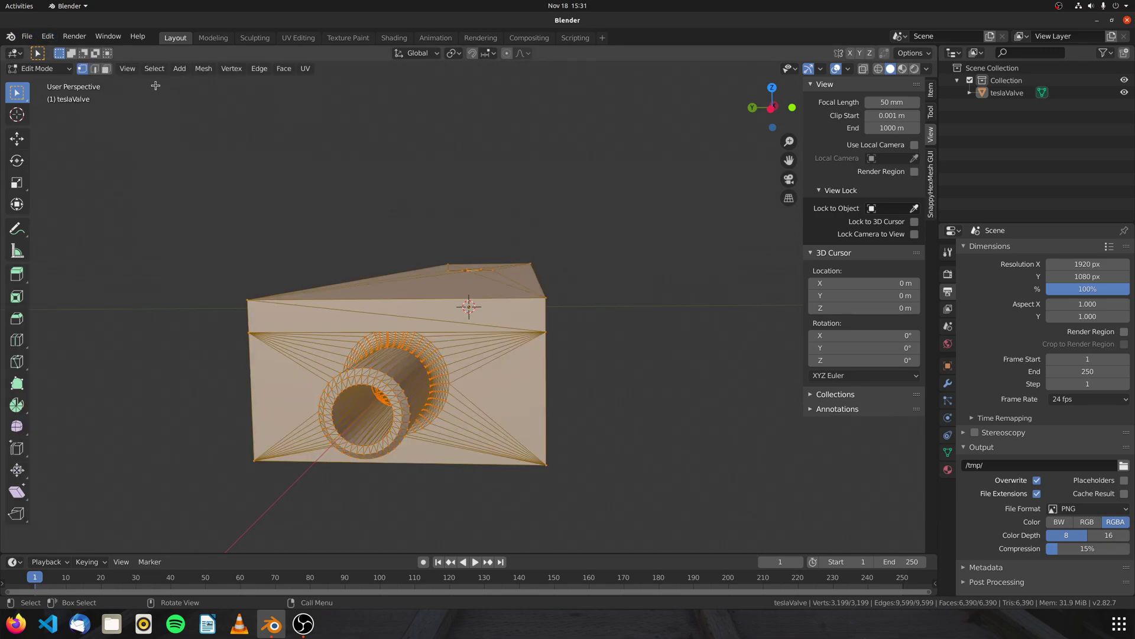
pyautogui.moveTo(229, 207); pyautogui.dragTo(250, 201, button='middle')
pyautogui.hotkey('alt', 'a')
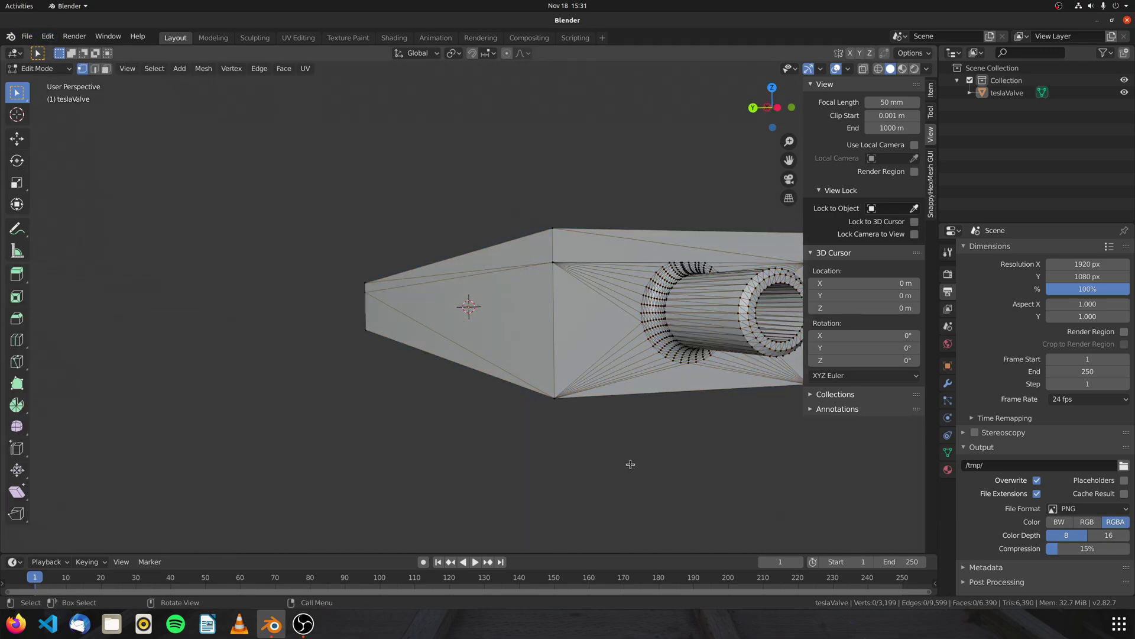
pyautogui.moveTo(609, 513); pyautogui.dragTo(514, 461, button='middle')
pyautogui.scroll(6, 443, 306)
pyautogui.scroll(-6, 443, 306)
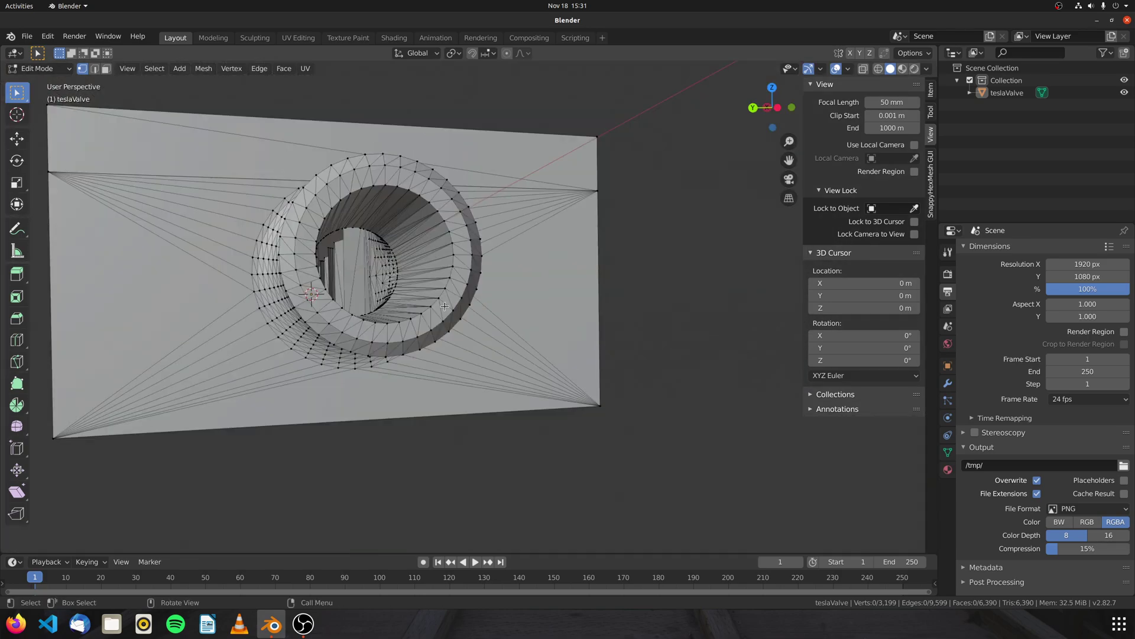
pyautogui.moveTo(443, 306); pyautogui.dragTo(431, 315, button='middle')
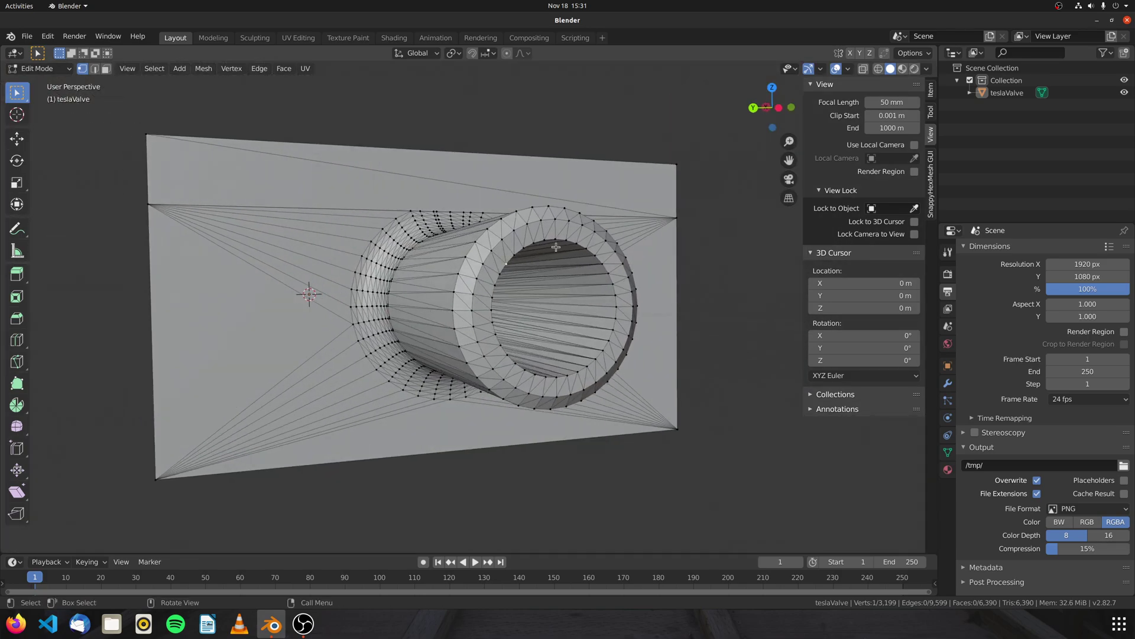
# Path-select the loop around the outlet tube's inner rim and fill it with a face.
pyautogui.keyDown('ctrl'); pyautogui.click(529, 242); pyautogui.keyUp('ctrl')
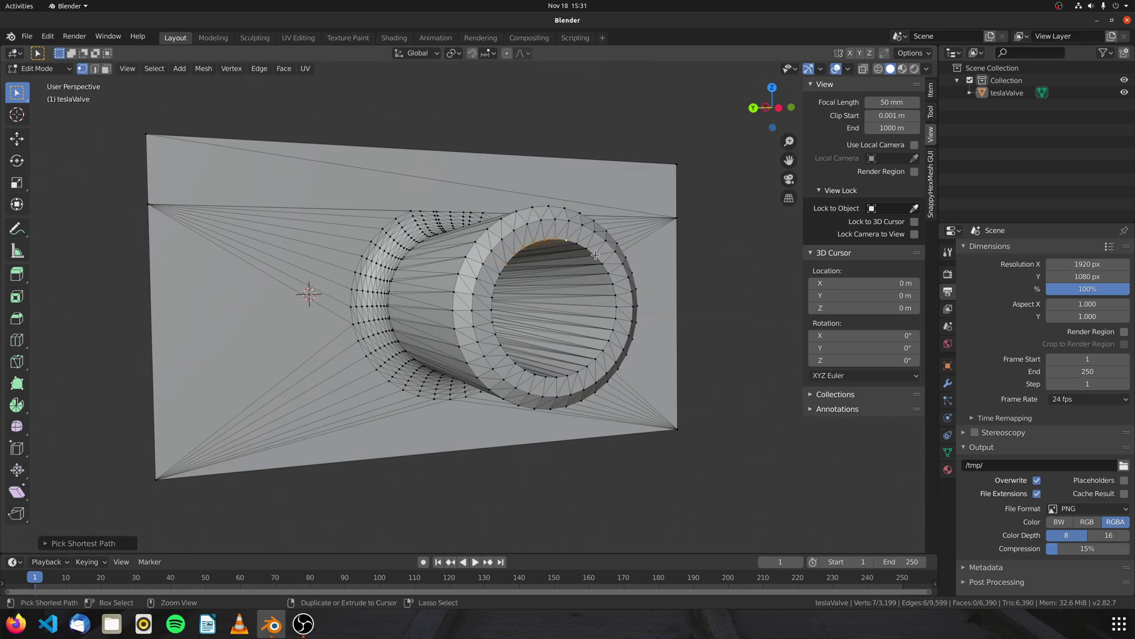
pyautogui.keyDown('ctrl'); pyautogui.click(590, 253); pyautogui.keyUp('ctrl')
pyautogui.keyDown('ctrl'); pyautogui.click(608, 275); pyautogui.keyUp('ctrl')
pyautogui.keyDown('ctrl'); pyautogui.click(586, 366); pyautogui.keyUp('ctrl')
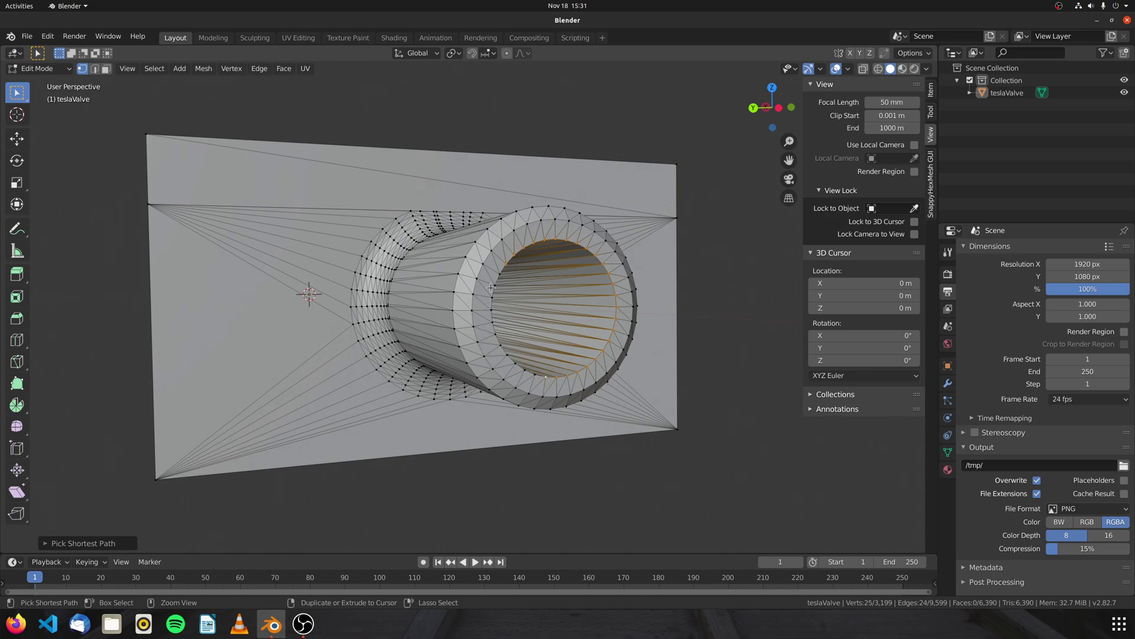
pyautogui.moveTo(596, 300); pyautogui.dragTo(571, 299, button='middle')
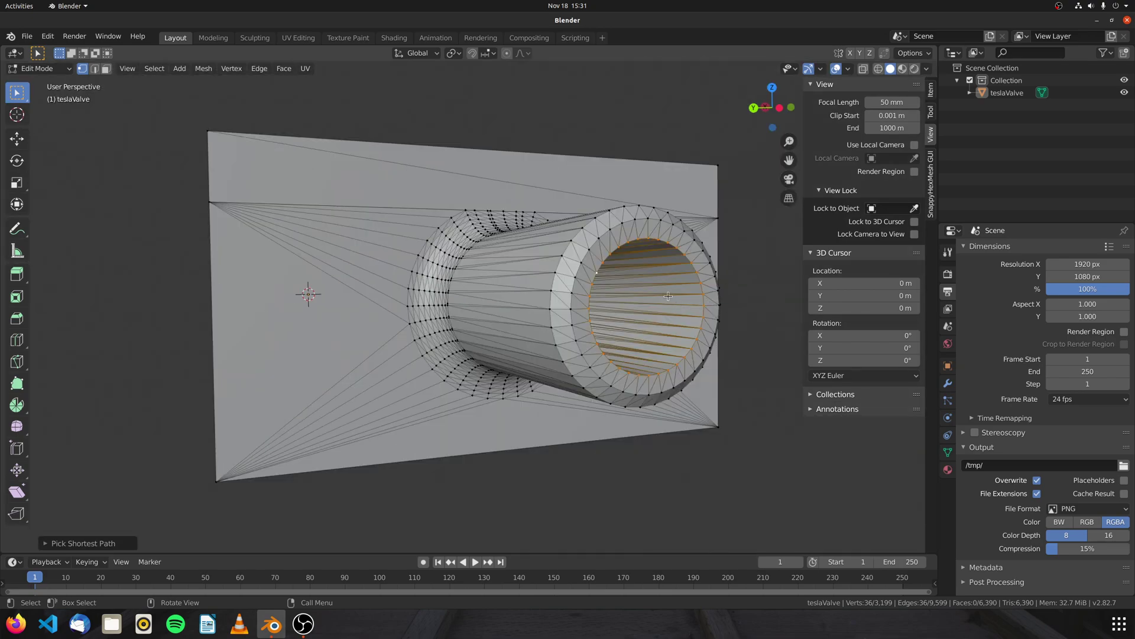
pyautogui.moveTo(668, 296); pyautogui.dragTo(667, 294, button='middle')
pyautogui.press('f')
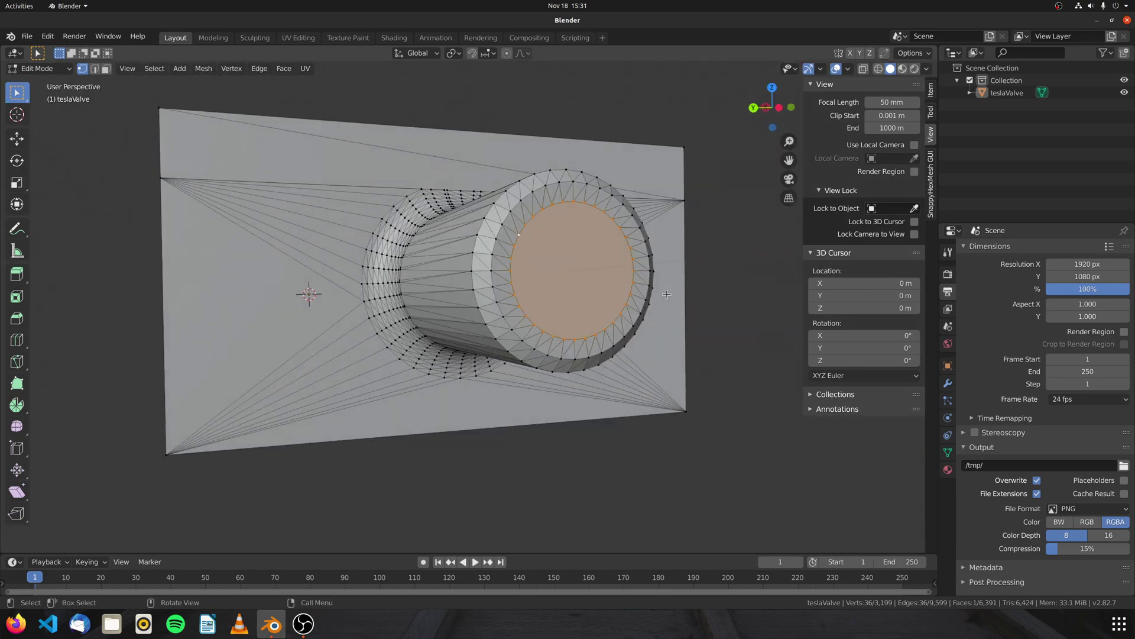
# Separate the new face into its own object and rename teslaValve.001 to 'outlet'.
pyautogui.press('p')
pyautogui.click(580, 229)
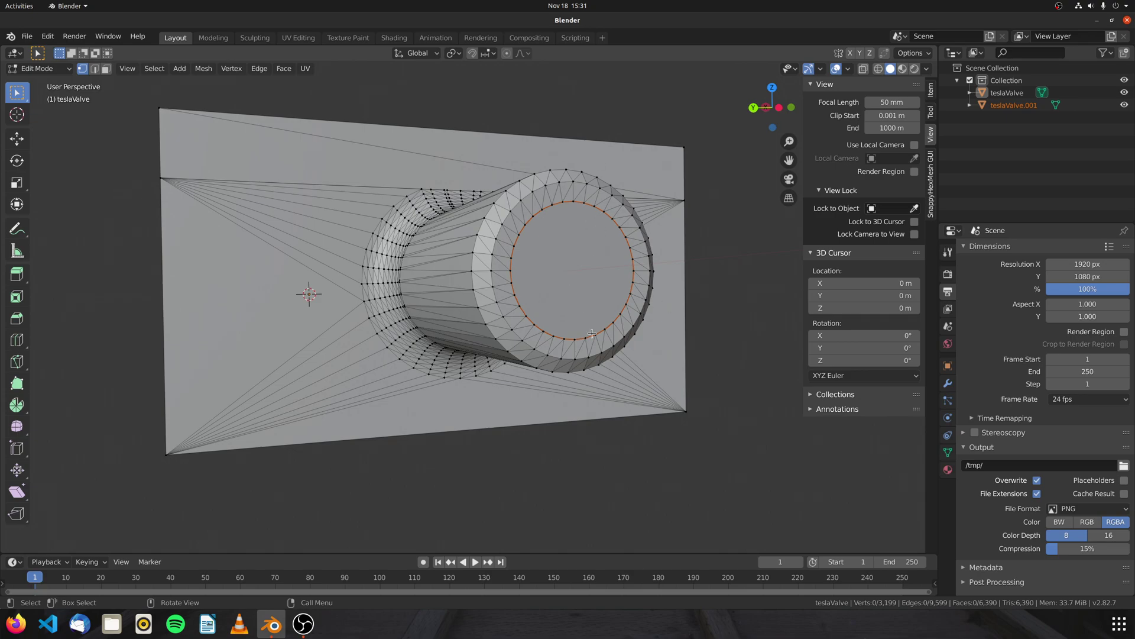
pyautogui.click(1024, 106)
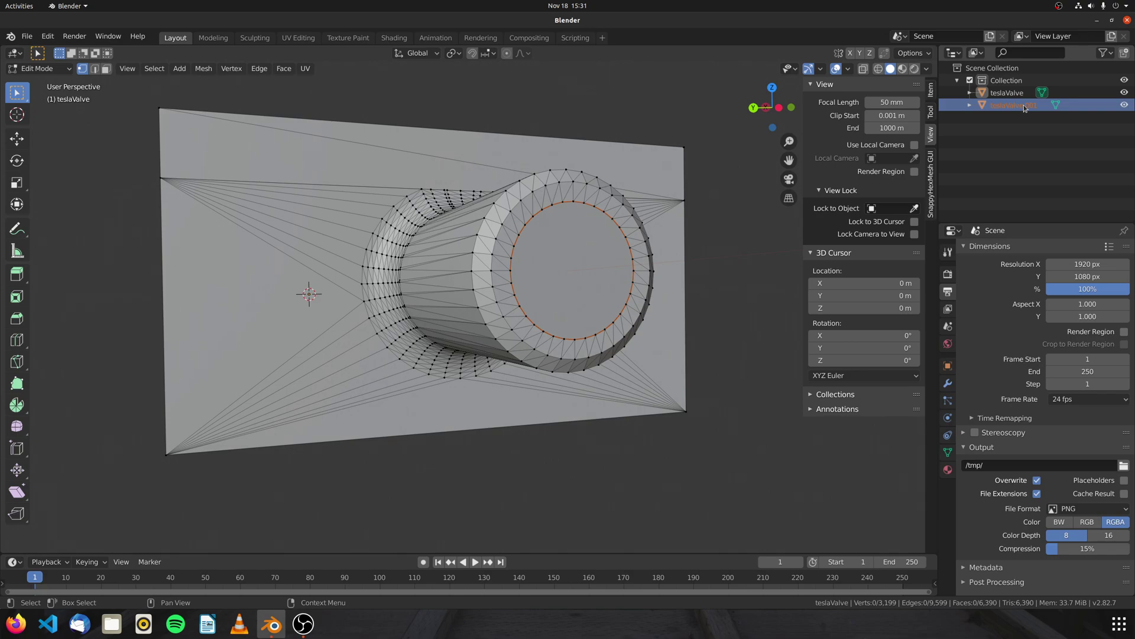
pyautogui.doubleClick(1025, 106)
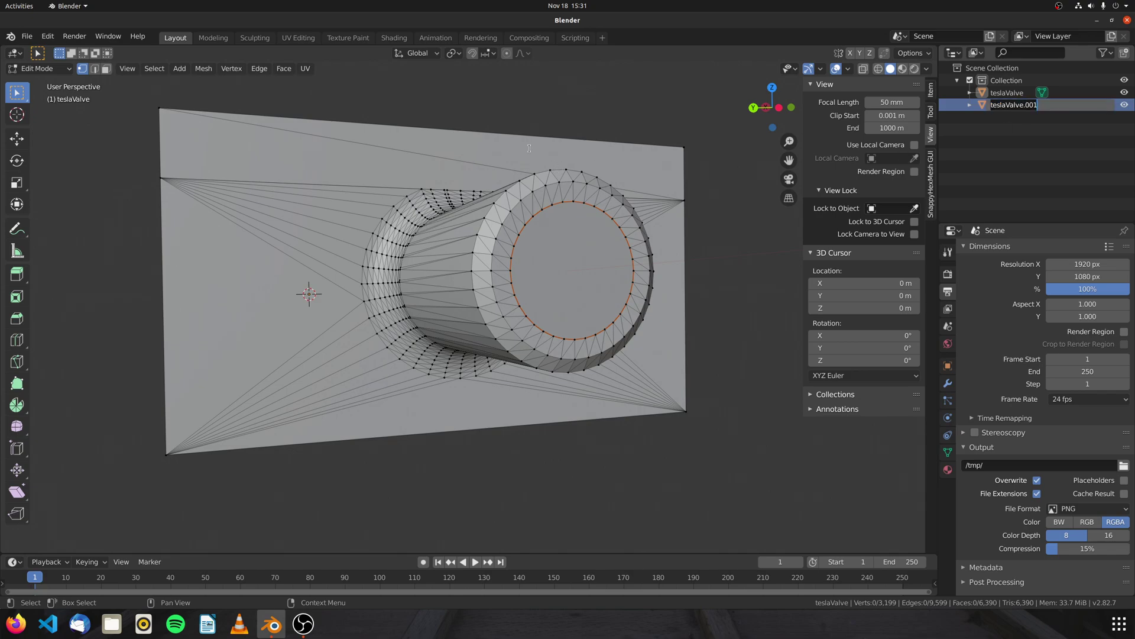
pyautogui.moveTo(469, 112); pyautogui.dragTo(811, 140, button='middle')
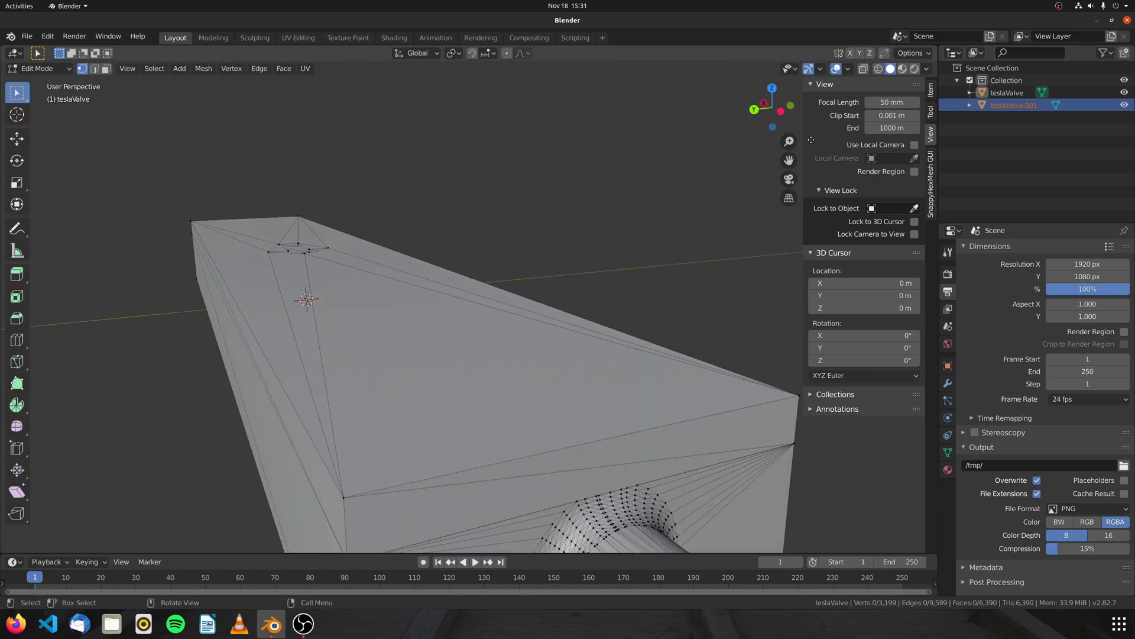
pyautogui.doubleClick(1015, 107)
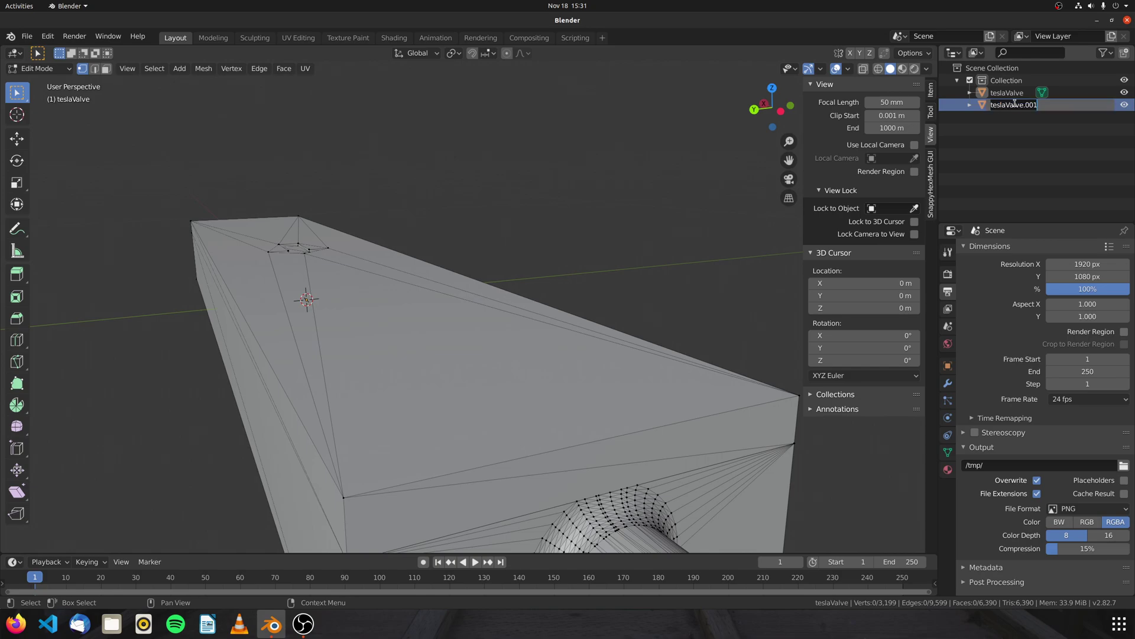
pyautogui.write('outlet')
pyautogui.press('Return')
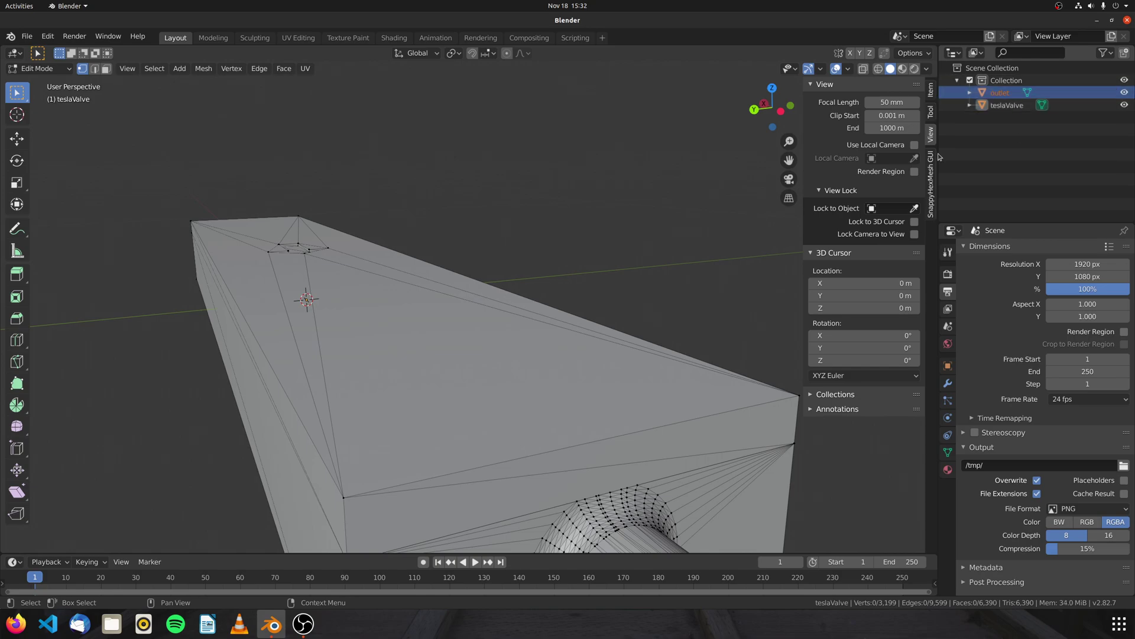
# Orbit to the opening's front, path-select its inner ring and fill it with one face.
pyautogui.moveTo(414, 284); pyautogui.dragTo(304, 280, button='middle')
pyautogui.scroll(-10, 304, 279)
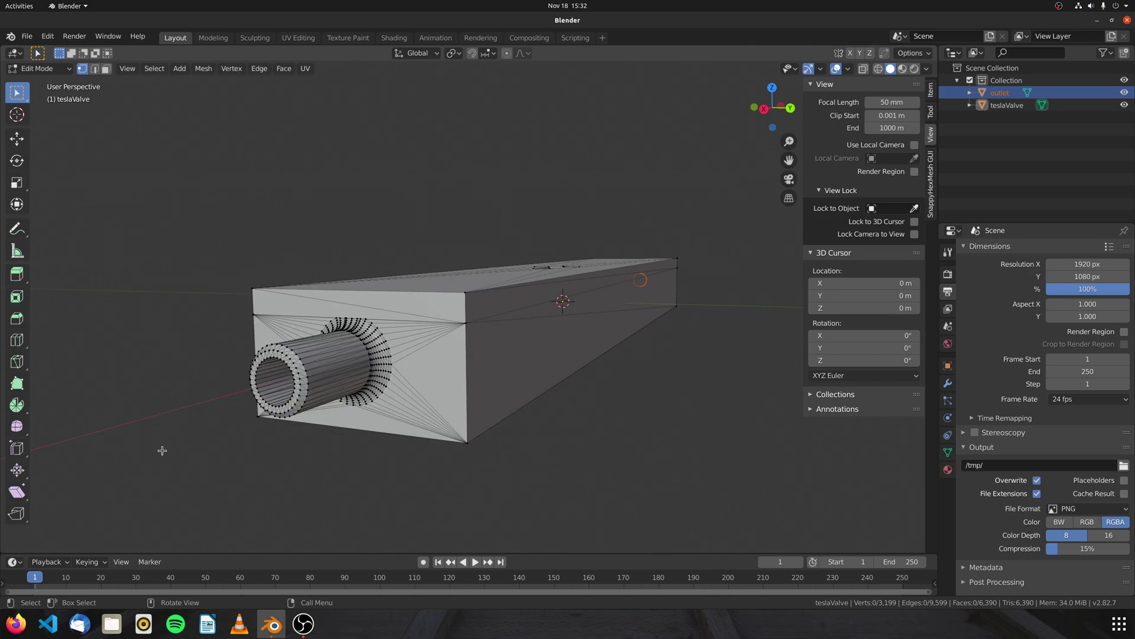
pyautogui.moveTo(262, 469); pyautogui.dragTo(296, 436, button='middle')
pyautogui.scroll(6, 436, 347)
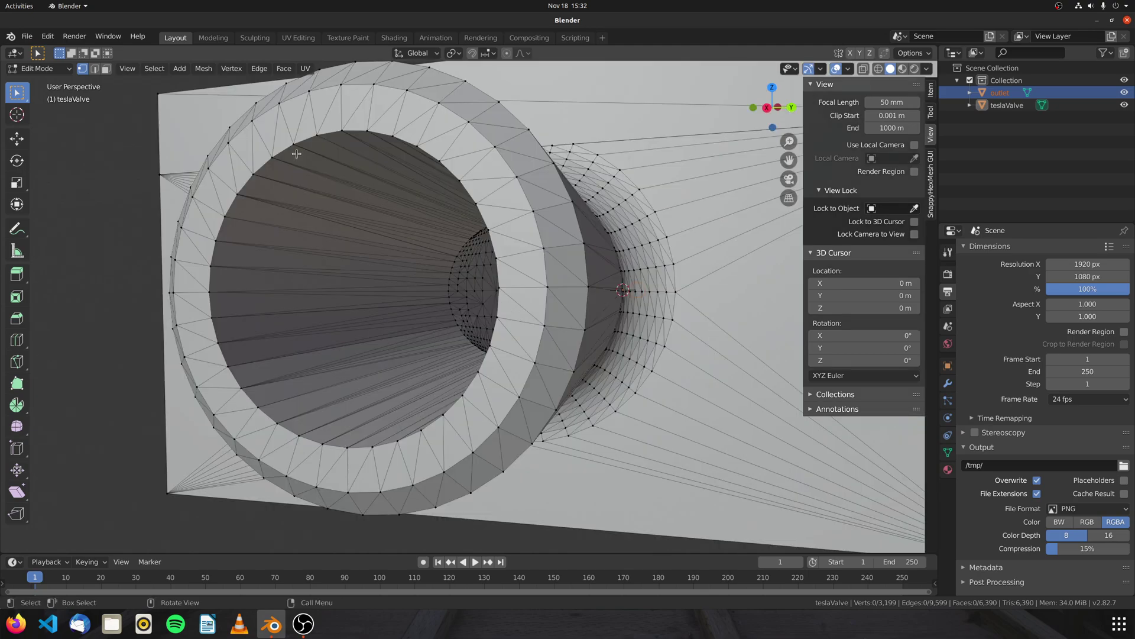
pyautogui.moveTo(297, 154); pyautogui.dragTo(367, 241, button='middle')
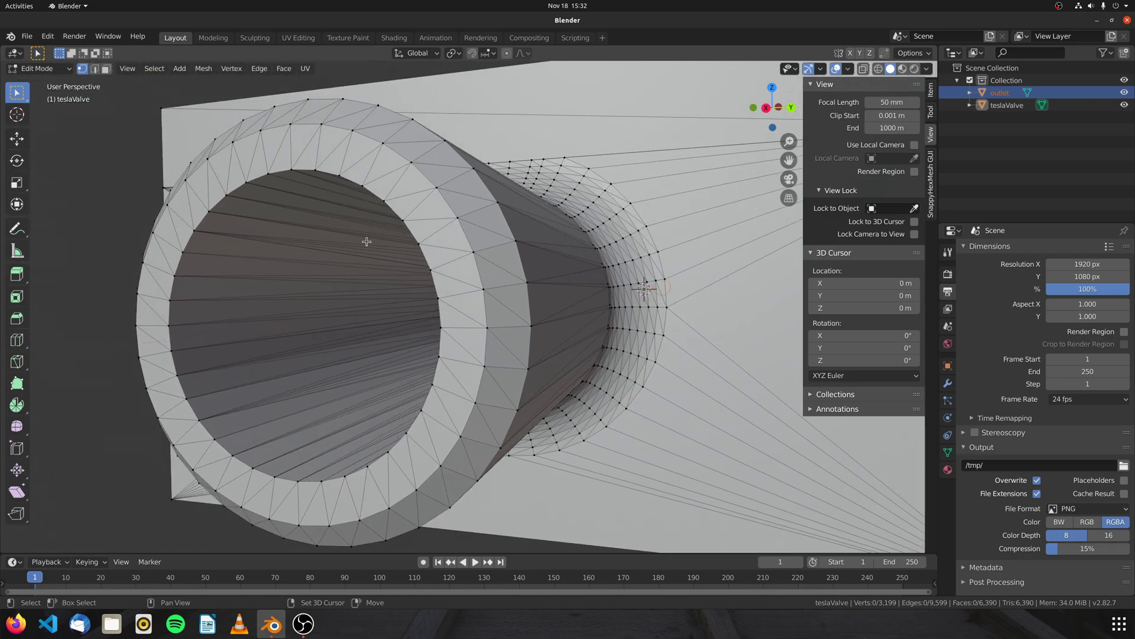
pyautogui.keyDown('shift'); pyautogui.click(267, 175); pyautogui.keyUp('shift')
pyautogui.keyDown('ctrl'); pyautogui.click(359, 186); pyautogui.keyUp('ctrl')
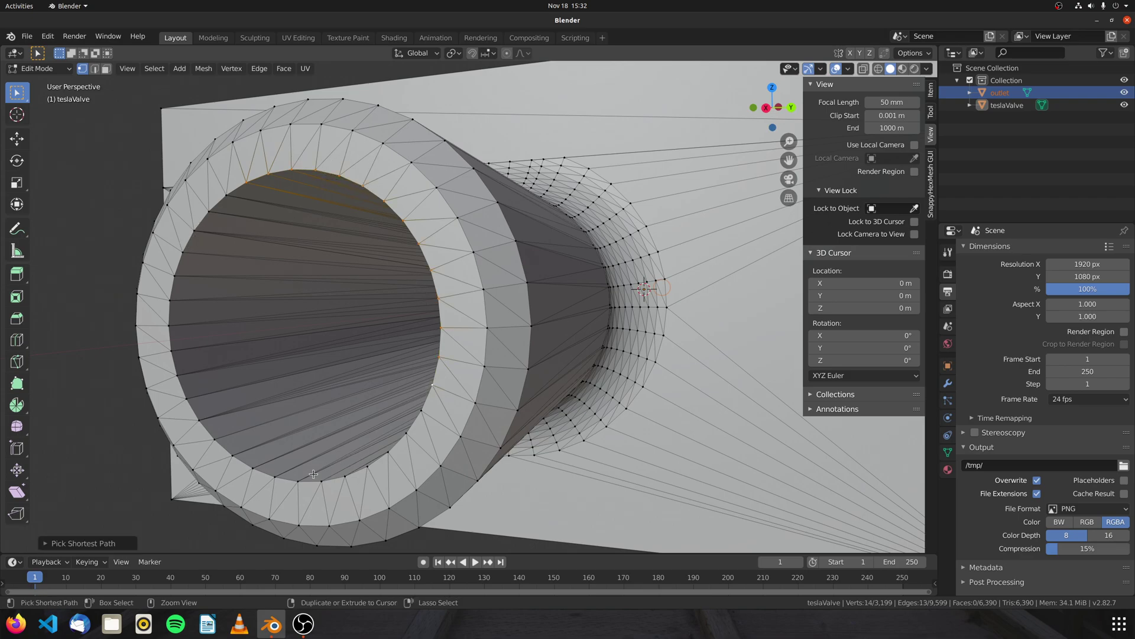
pyautogui.keyDown('ctrl'); pyautogui.click(227, 198); pyautogui.keyUp('ctrl')
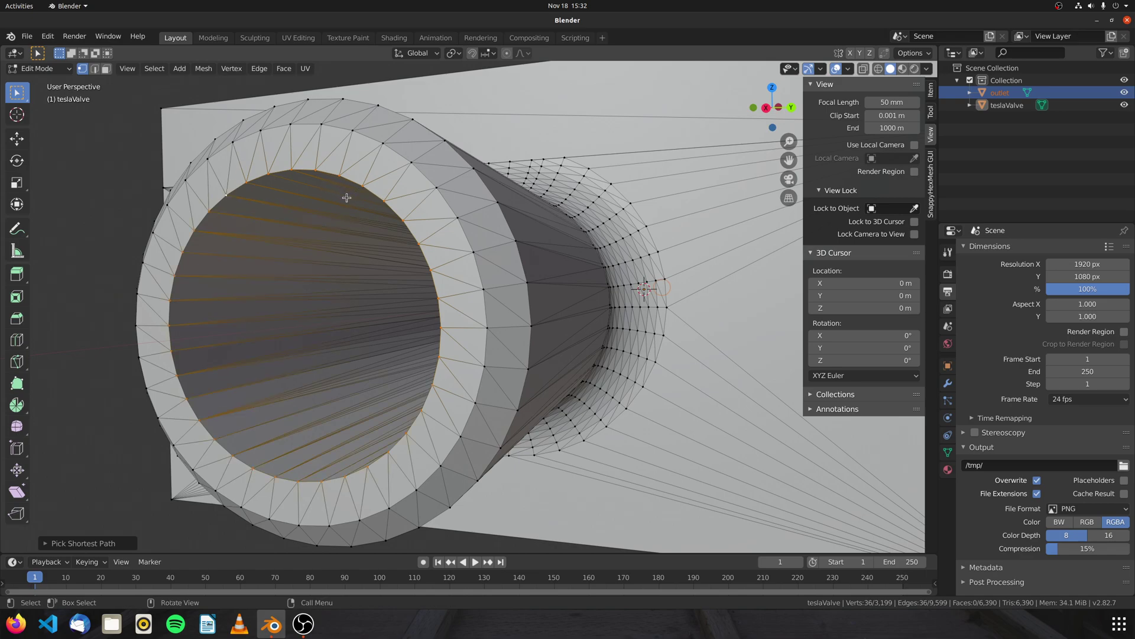
pyautogui.press('f')
# Separate the filled face into its own object, rename it 'inlet', and frame the scene.
pyautogui.press('p')
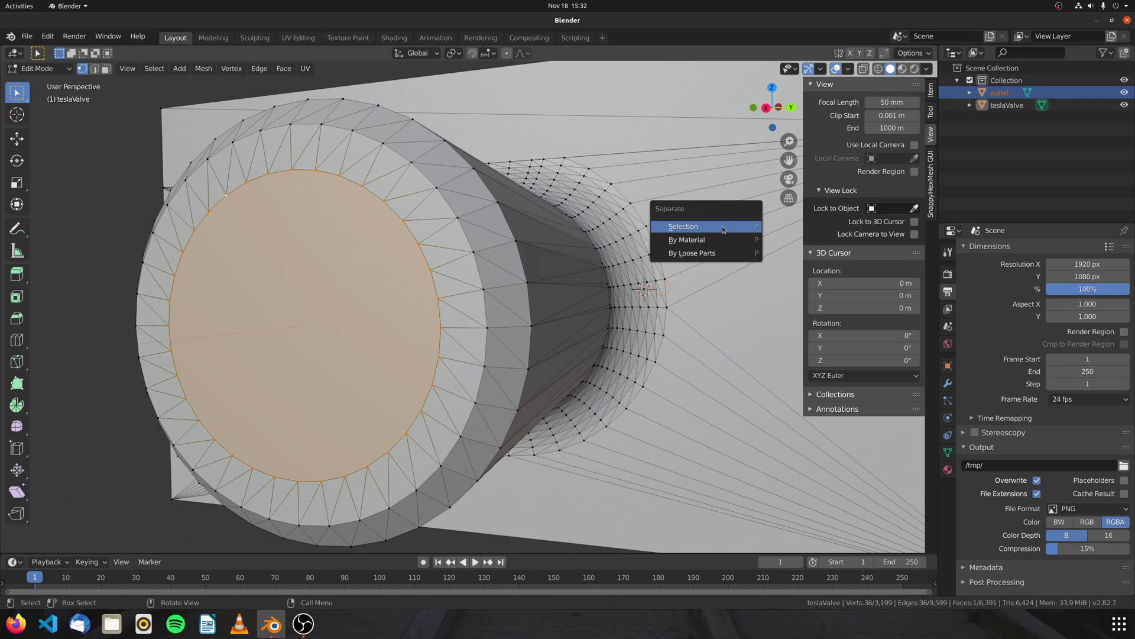
pyautogui.click(723, 227)
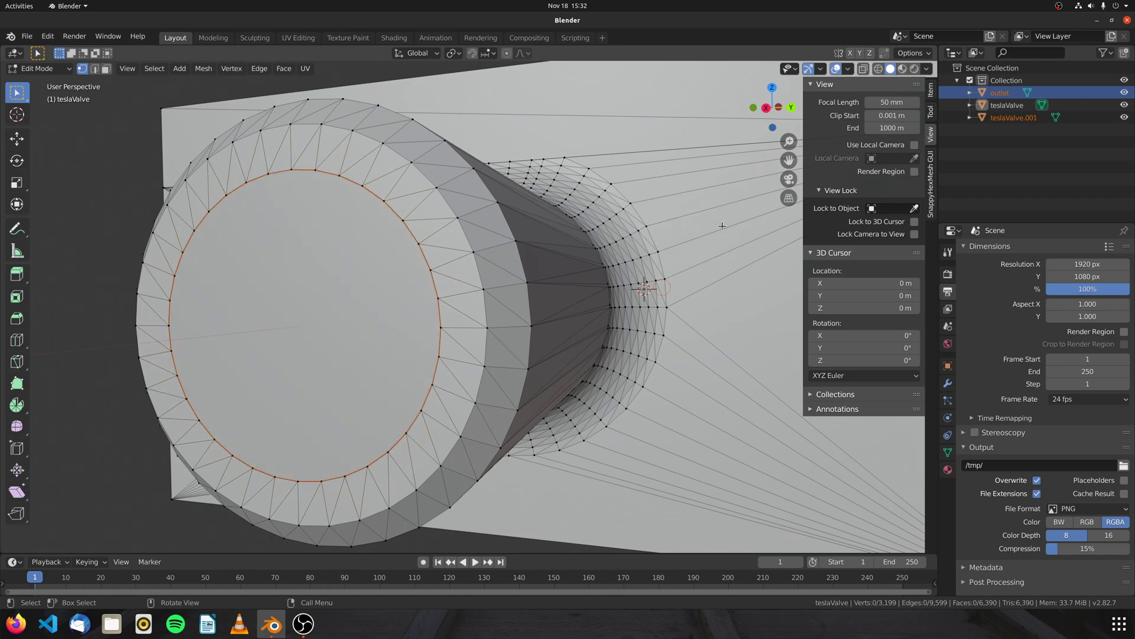
pyautogui.click(1041, 118)
pyautogui.doubleClick(1052, 115)
pyautogui.write('inlet')
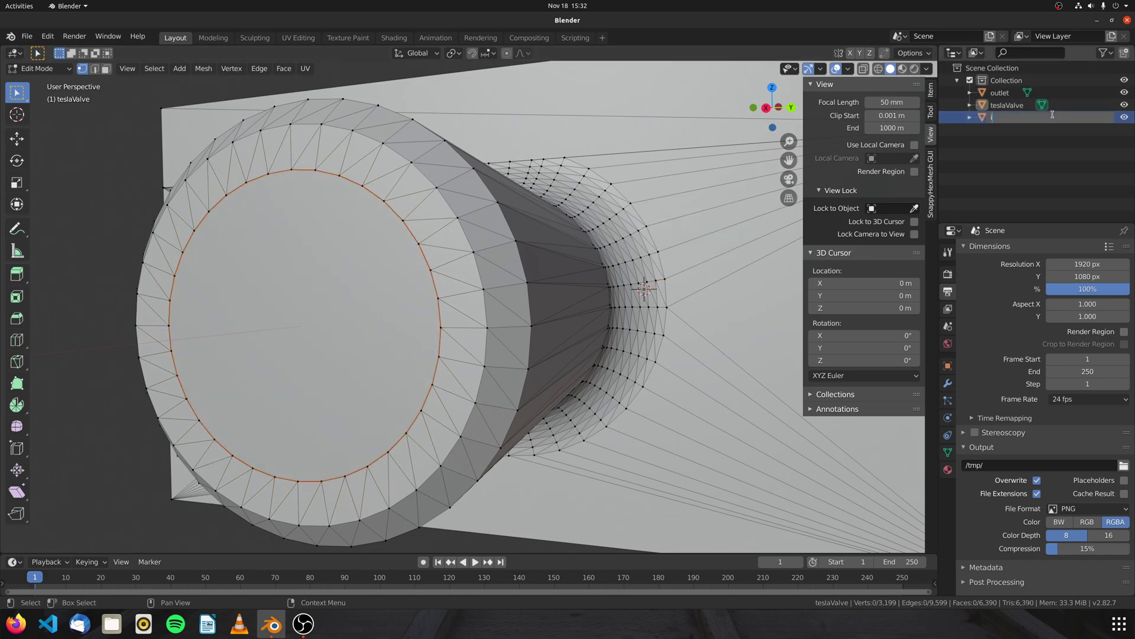
pyautogui.press('Return')
pyautogui.press('Home')
pyautogui.scroll(4, 597, 402)
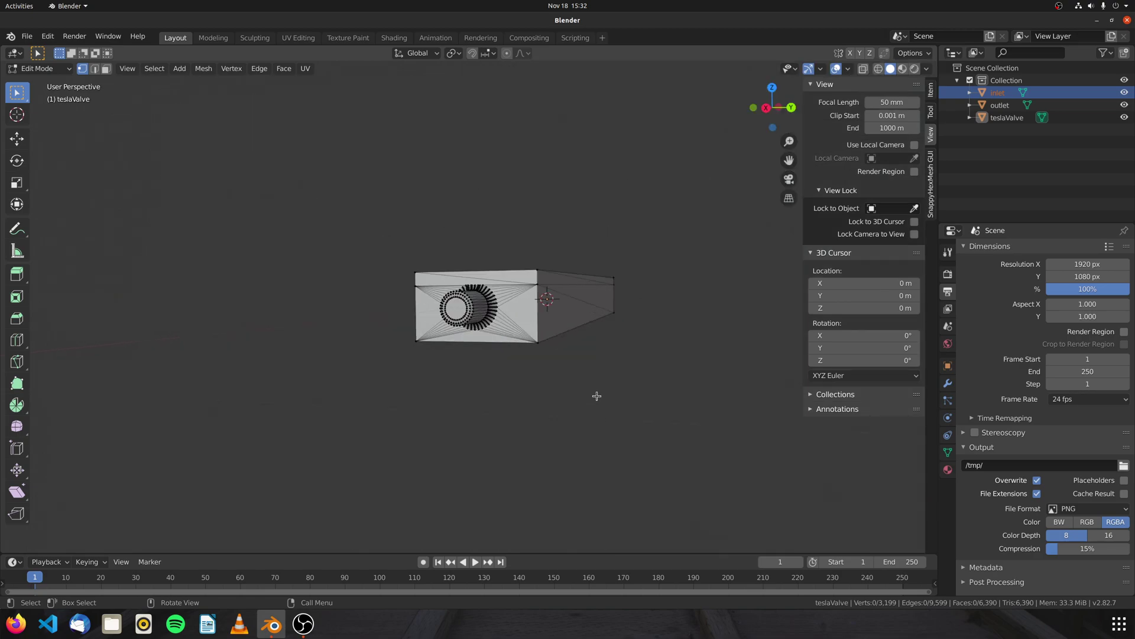
# Inspect the outlet, inlet and teslaValve objects, viewing the valve interior in X-ray.
pyautogui.click(1000, 105)
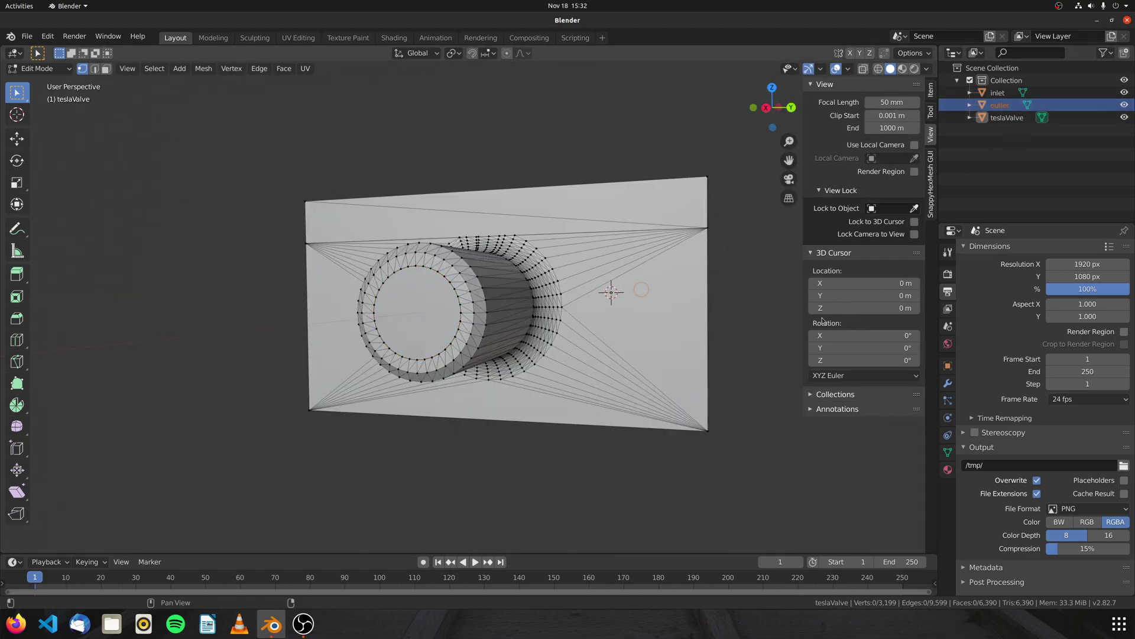
pyautogui.moveTo(763, 330); pyautogui.dragTo(428, 389, button='middle')
pyautogui.click(997, 92)
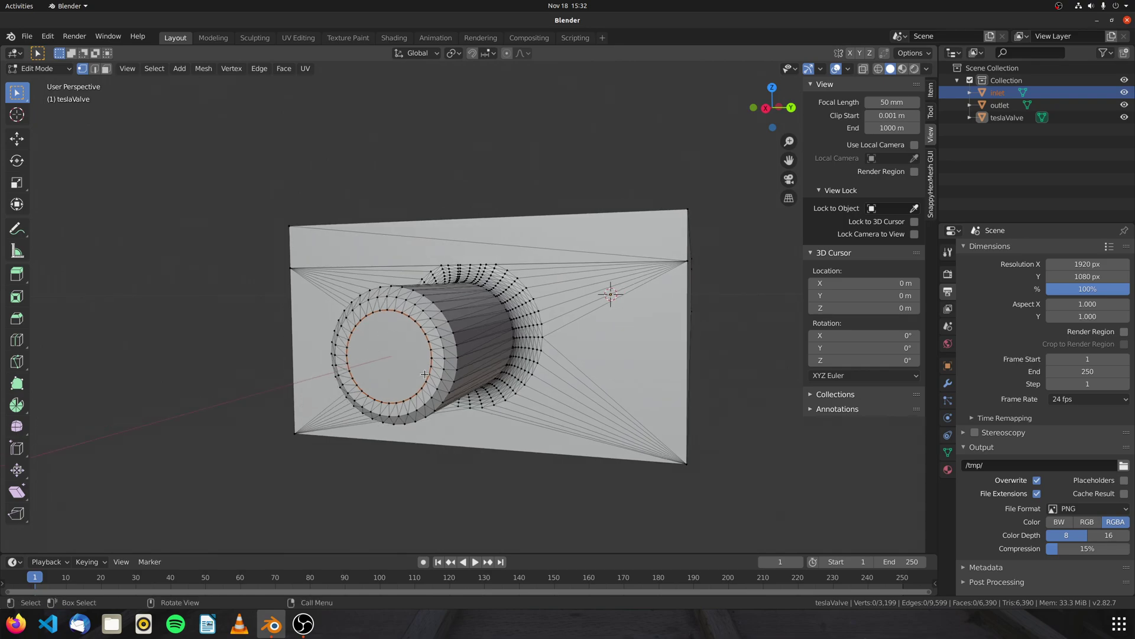
pyautogui.click(1007, 117)
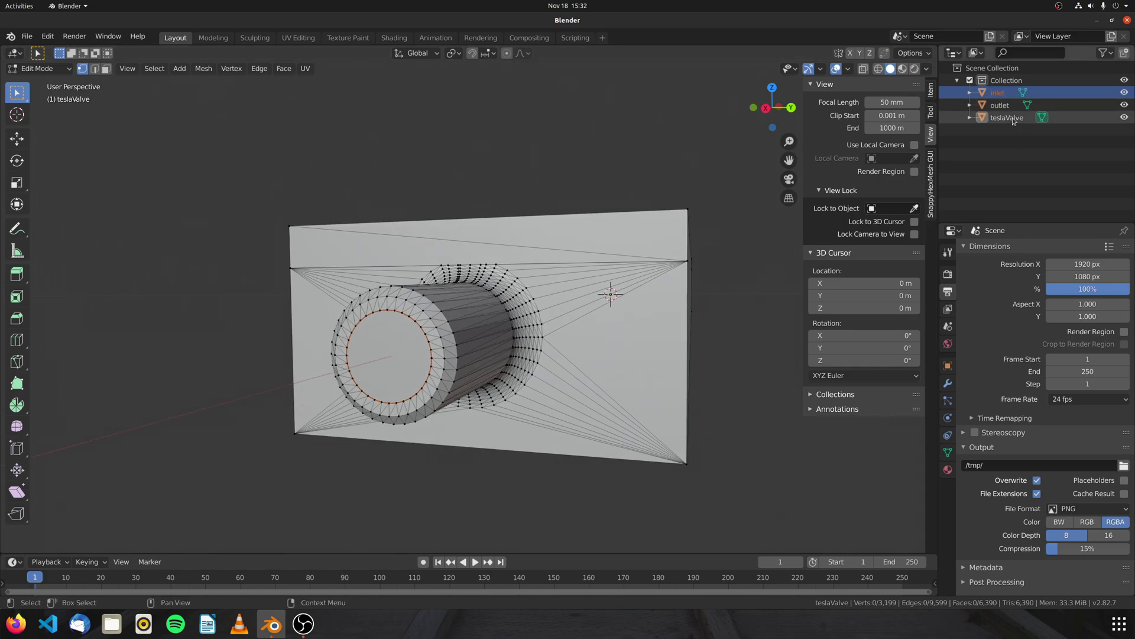
pyautogui.moveTo(591, 331); pyautogui.dragTo(586, 293, button='middle')
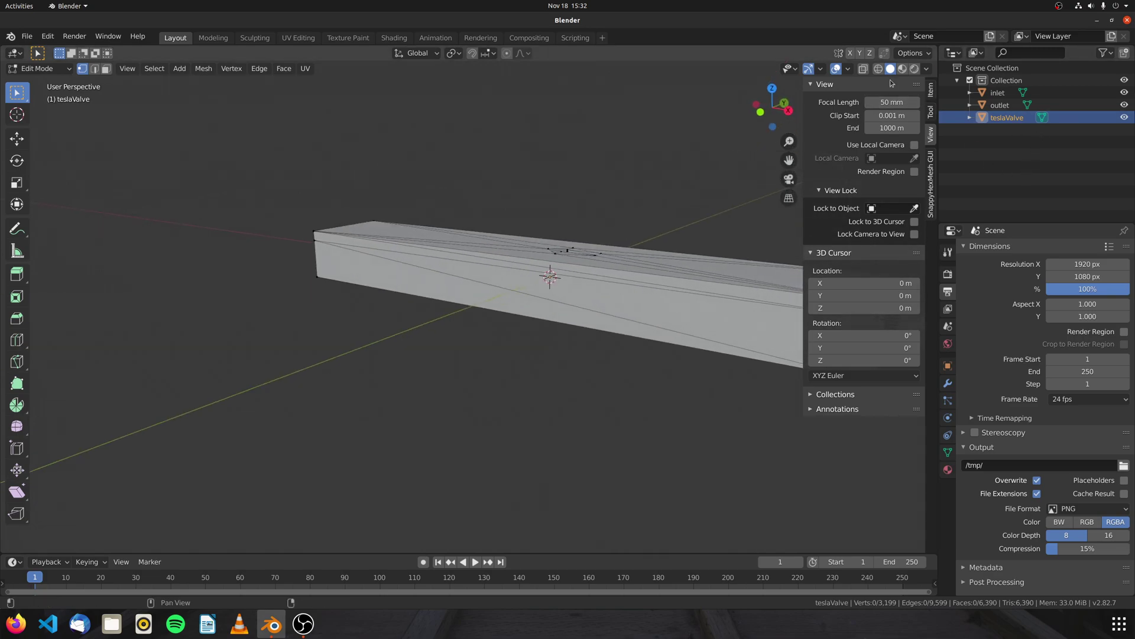
pyautogui.click(864, 69)
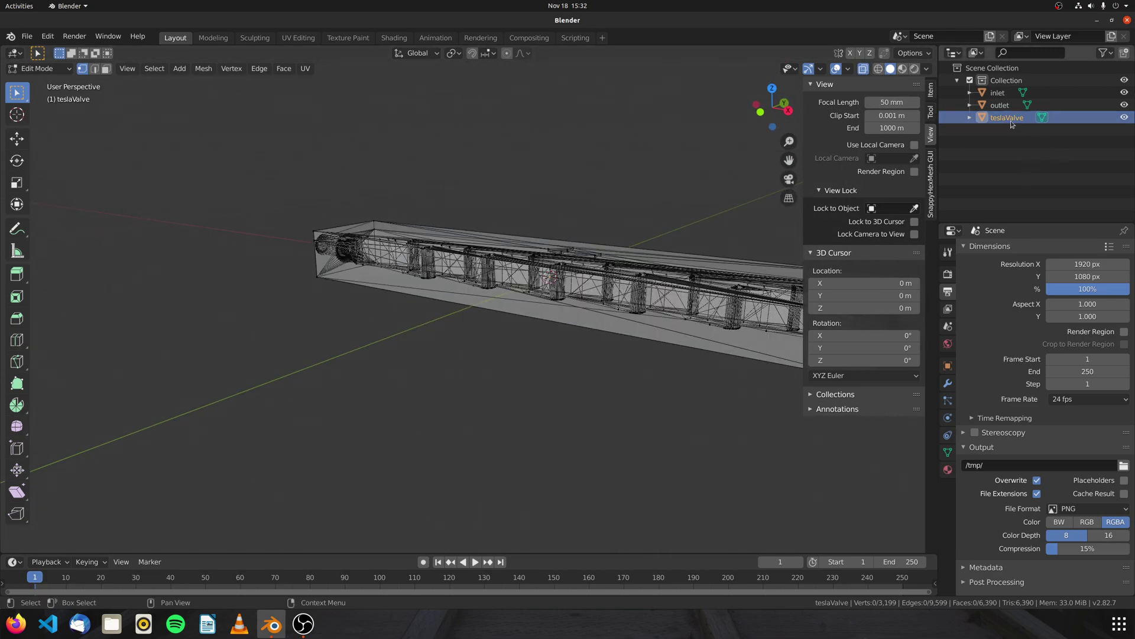
pyautogui.press('super+1')
# Rename the teslaValve object to 'wall' and check it with overlays hidden and X-ray on.
pyautogui.doubleClick(1001, 118)
pyautogui.write('wall')
pyautogui.press('Return')
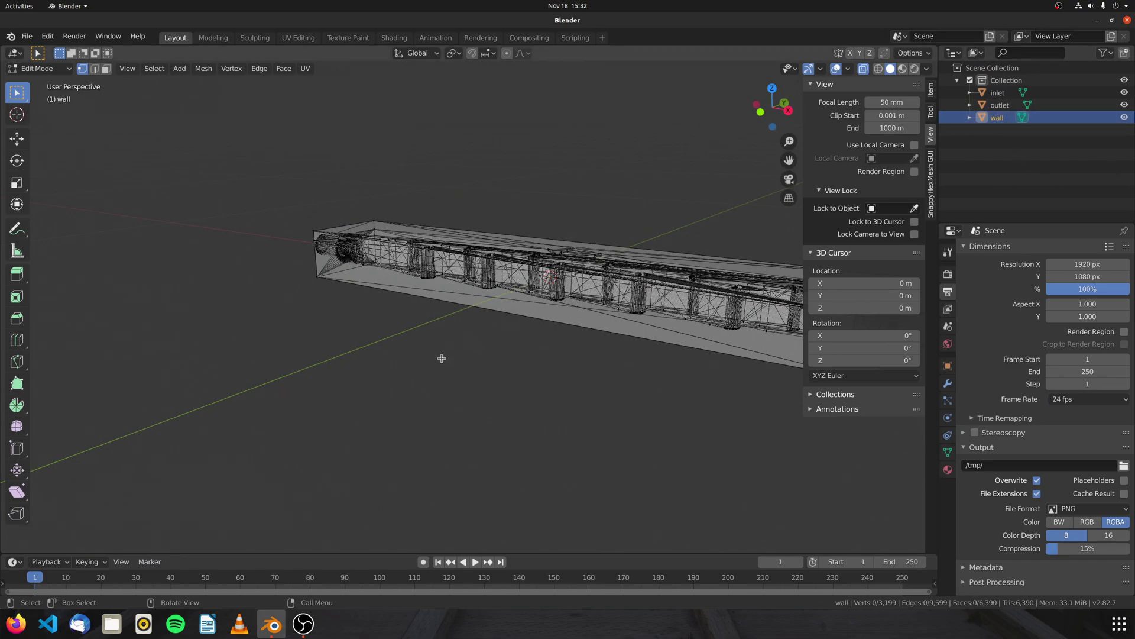
pyautogui.moveTo(460, 354); pyautogui.dragTo(390, 336, button='middle')
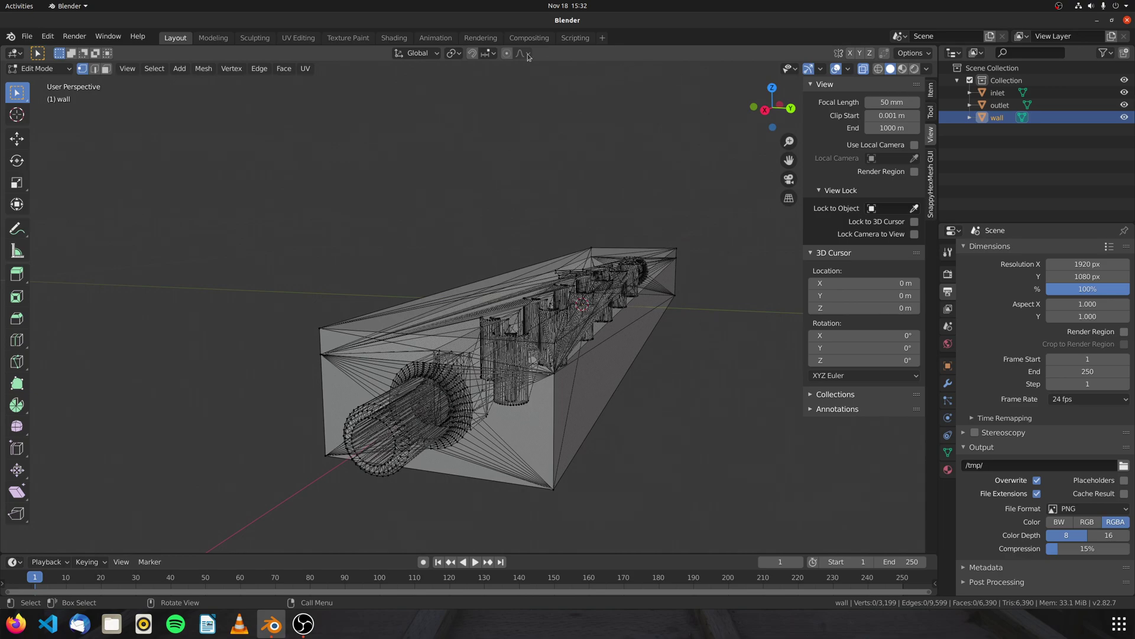
pyautogui.click(836, 69)
pyautogui.moveTo(568, 278); pyautogui.dragTo(757, 311, button='middle')
pyautogui.click(864, 69)
pyautogui.click(864, 69)
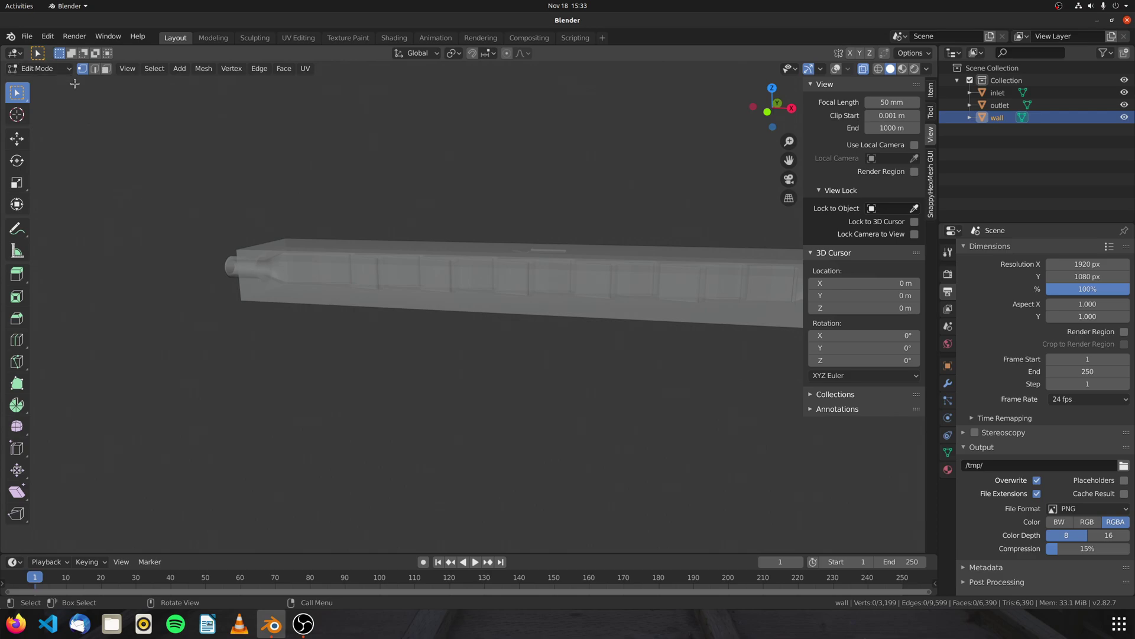
# Switch to Object Mode and show the wall's patch and feature-edge settings in the SnappyHexMesh GUI sidebar.
pyautogui.press('Tab')
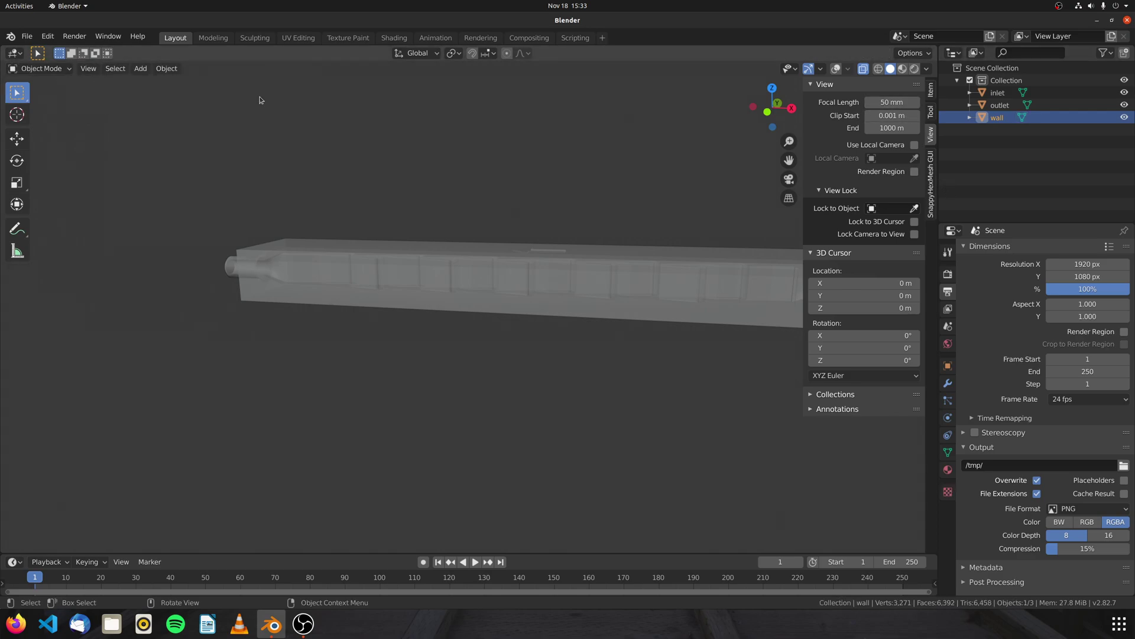
pyautogui.moveTo(260, 99); pyautogui.dragTo(416, 233, button='middle')
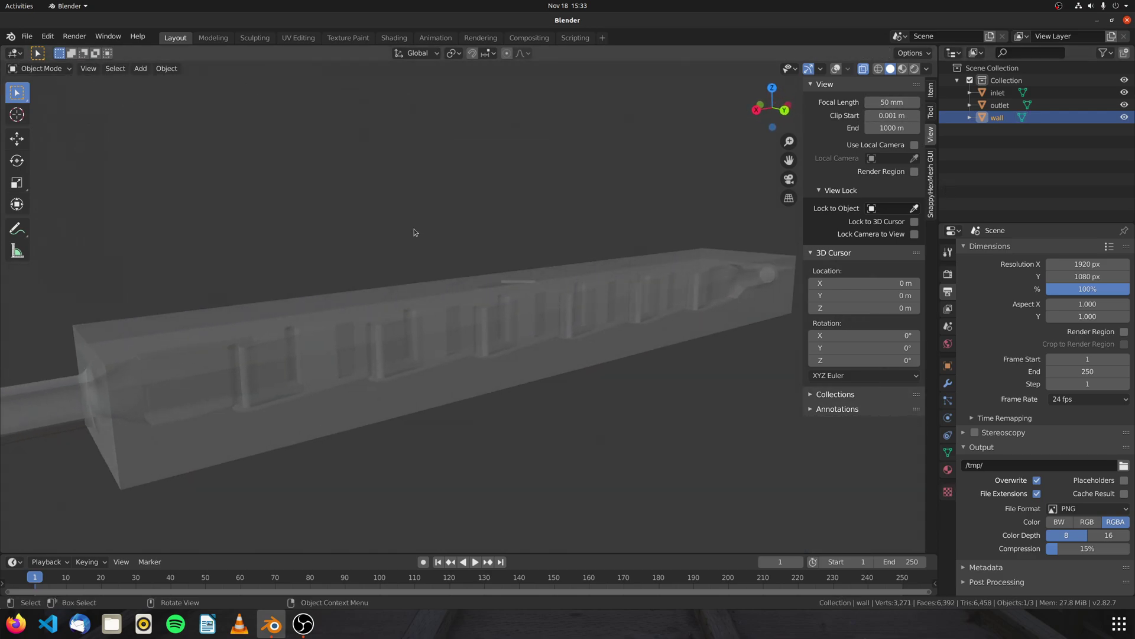
pyautogui.click(932, 185)
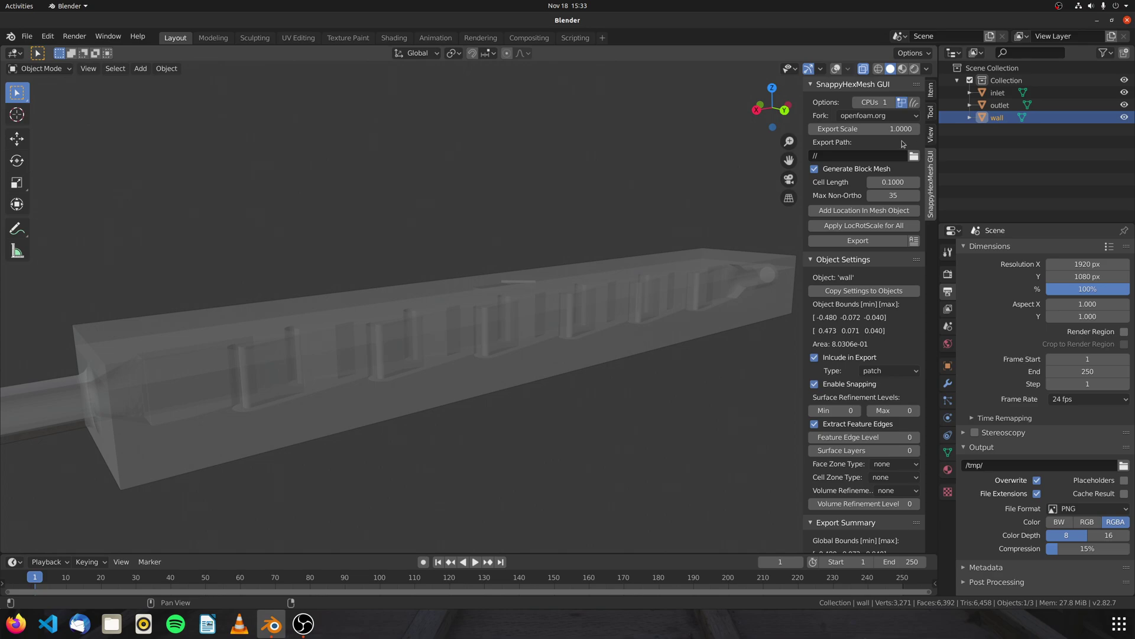
pyautogui.press('b')
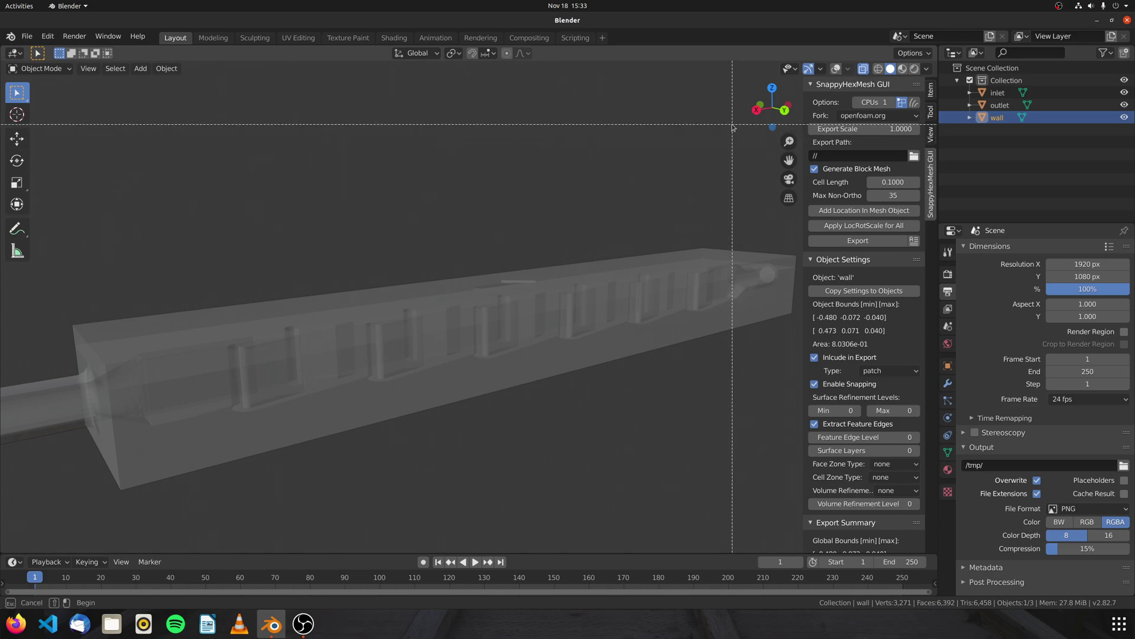
pyautogui.press('Escape')
pyautogui.hotkey('ctrl', 'n')
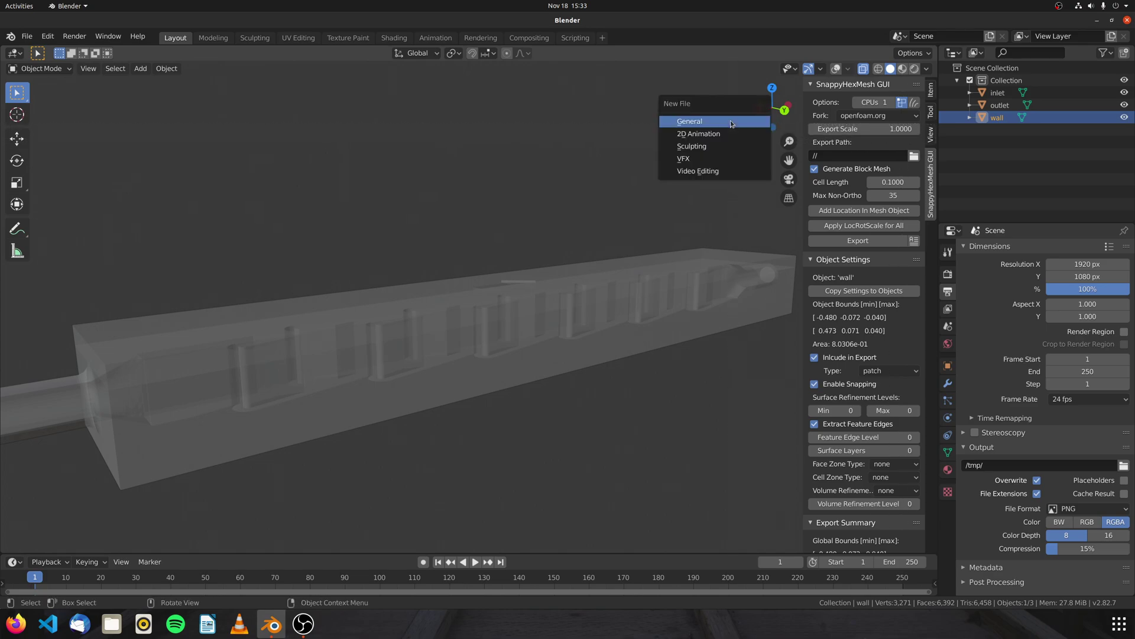
pyautogui.press('n')
pyautogui.press('n')
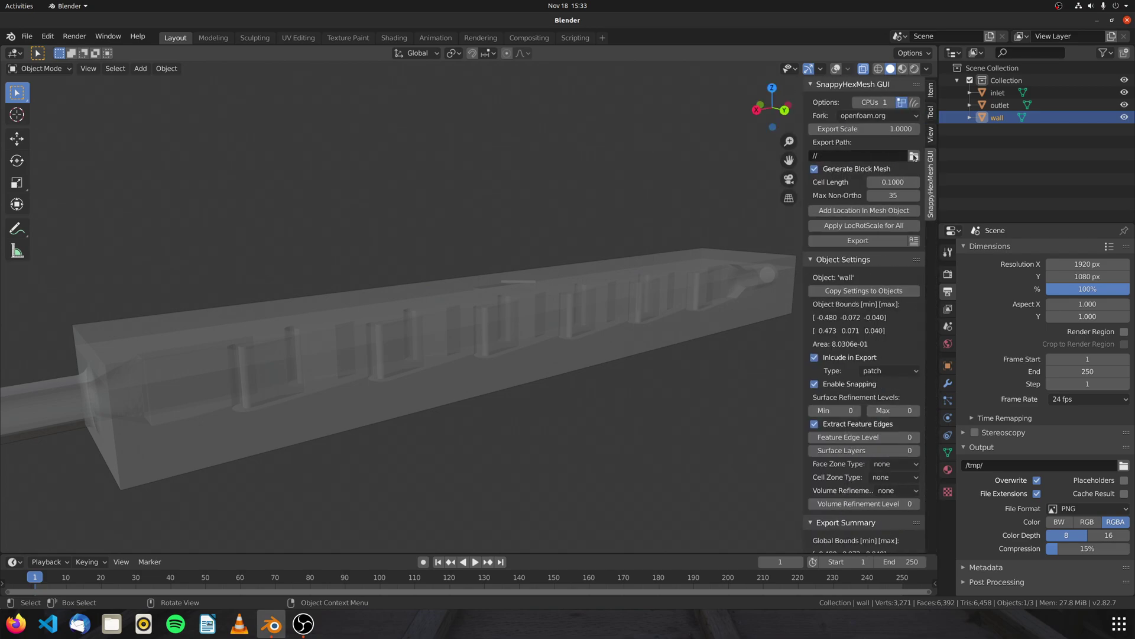
pyautogui.click(932, 89)
pyautogui.click(932, 136)
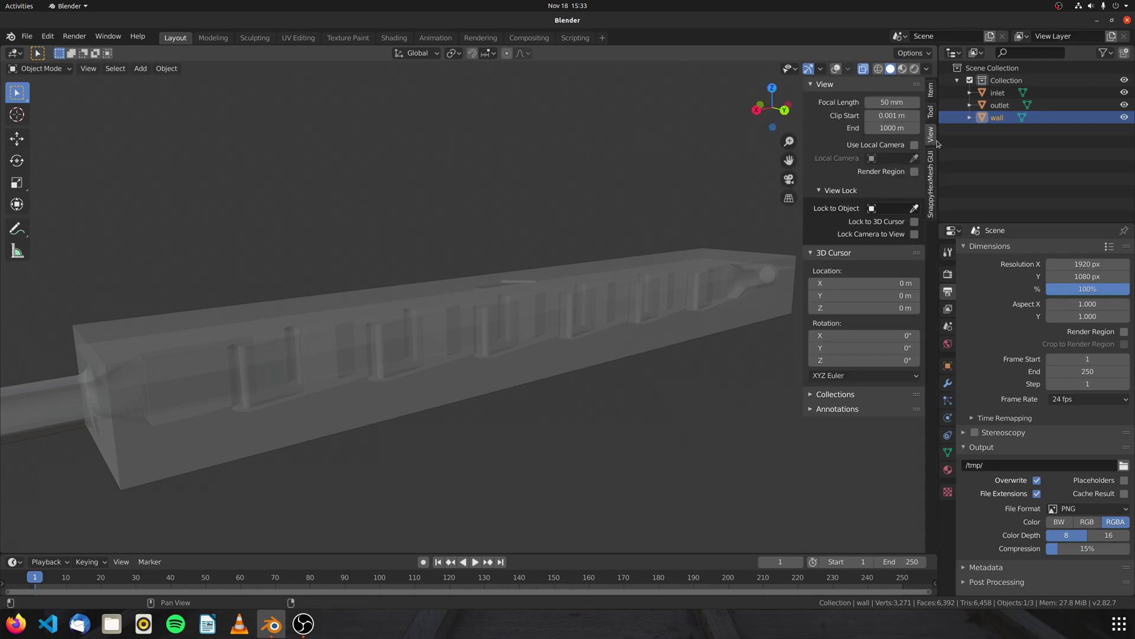
pyautogui.click(932, 198)
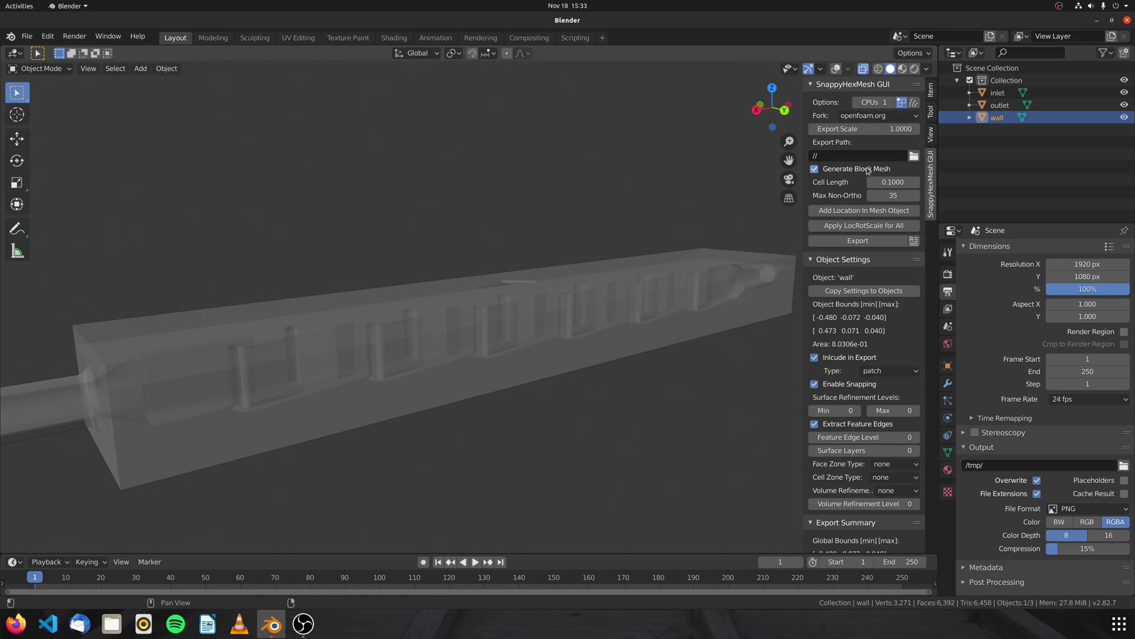
pyautogui.scroll(-1, 925, 409)
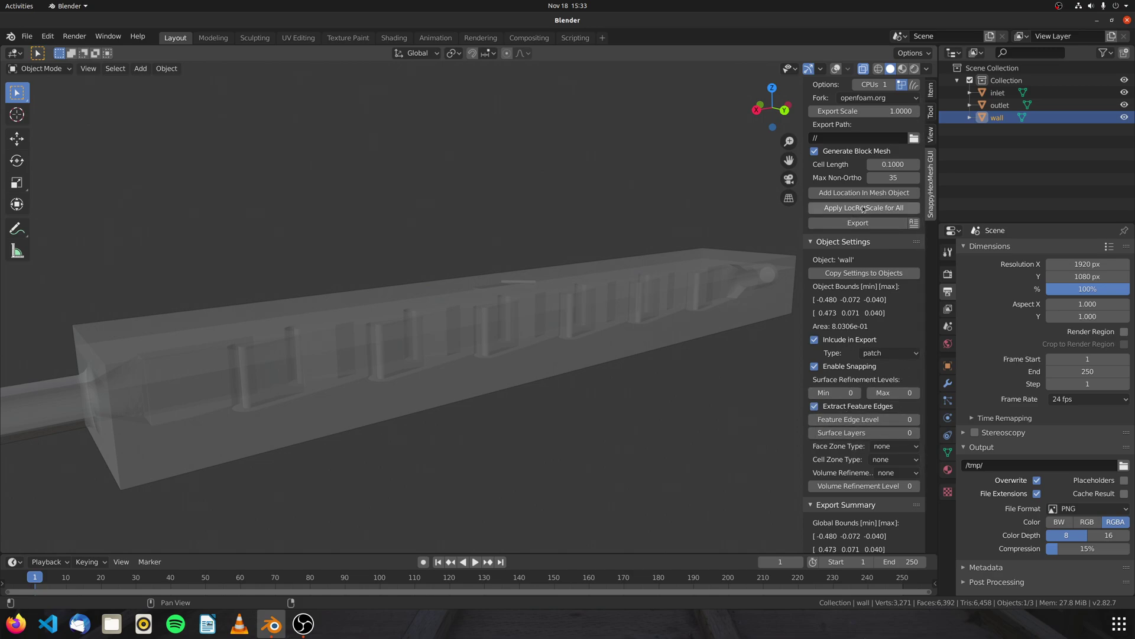
pyautogui.moveTo(440, 214); pyautogui.dragTo(522, 225, button='middle')
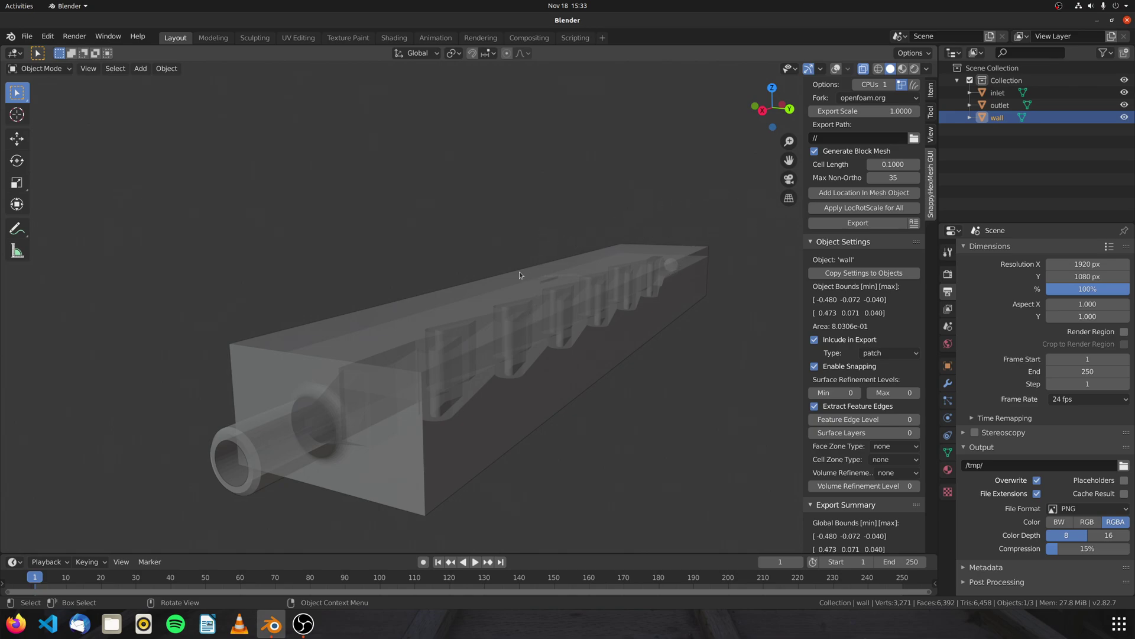
# Set the SnappyHexMesh Cell Length to 0.01 instead of 0.1.
pyautogui.moveTo(519, 275)
pyautogui.mouseDown(button='middle')
pyautogui.moveTo(492, 274)
pyautogui.moveTo(499, 279)
pyautogui.mouseUp(button='middle')
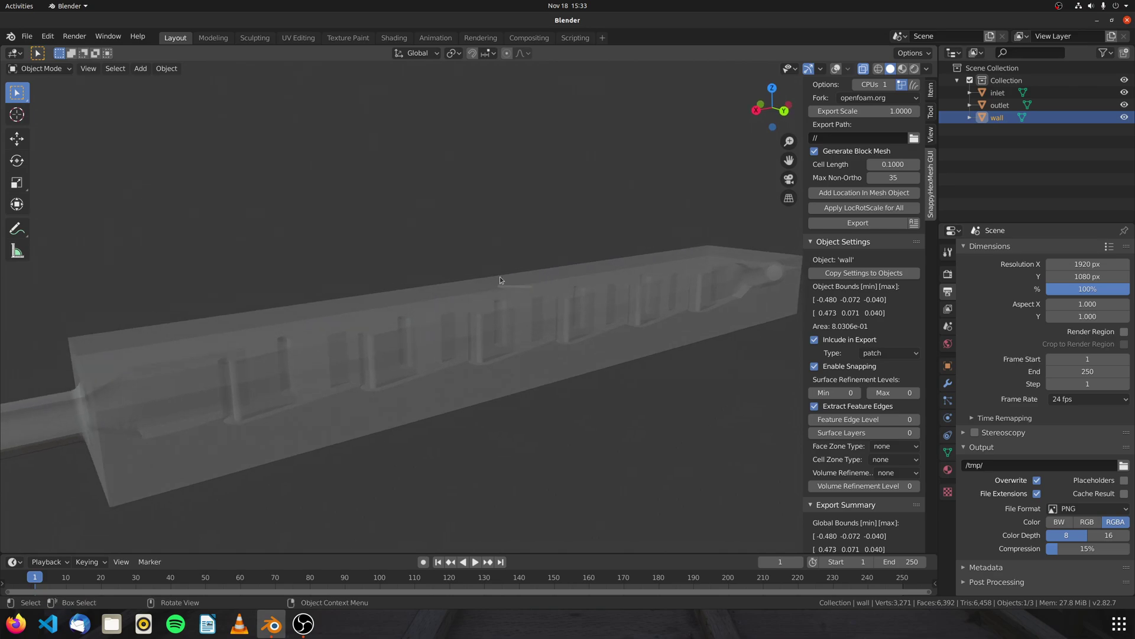
pyautogui.moveTo(426, 334); pyautogui.dragTo(486, 357, button='middle')
pyautogui.click(893, 165)
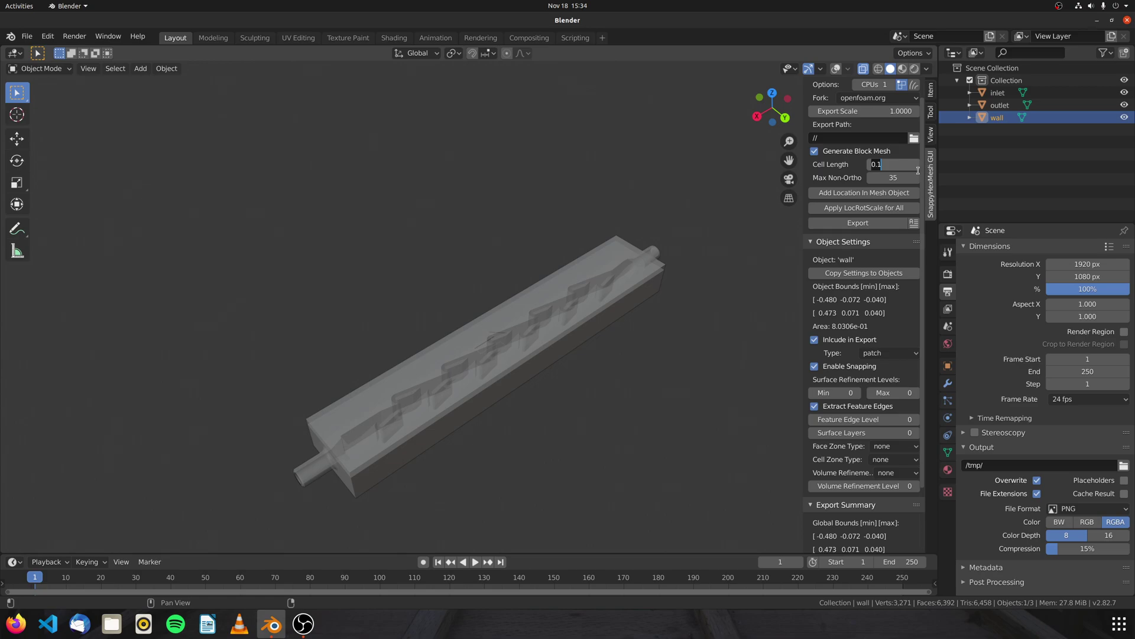
pyautogui.press('Escape')
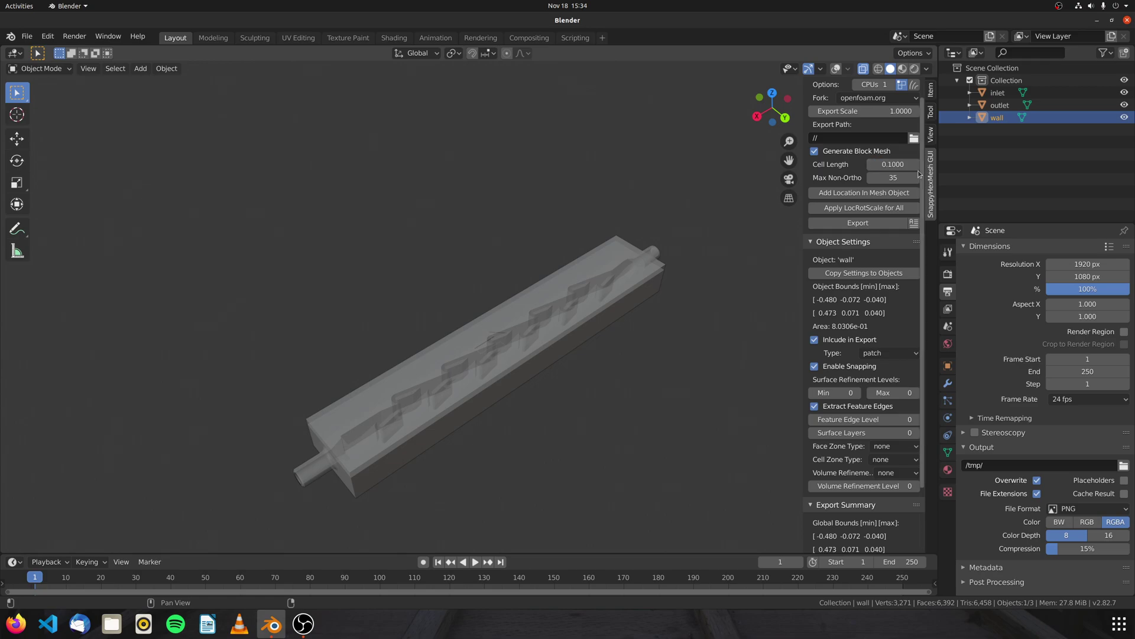
pyautogui.click(889, 165)
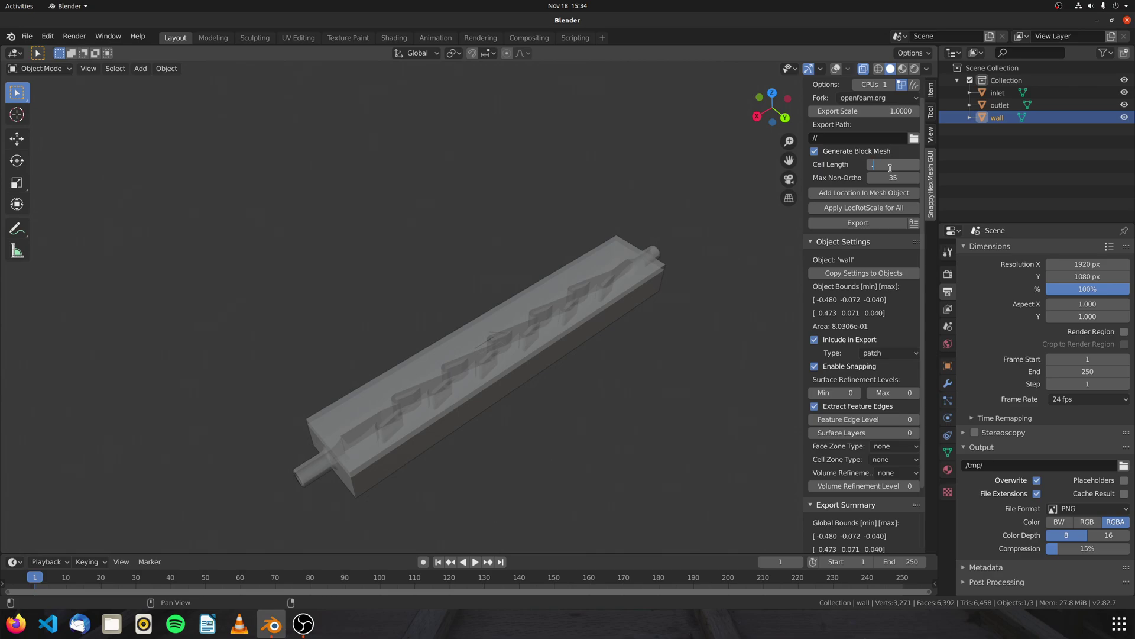
pyautogui.write('.01')
pyautogui.press('Return')
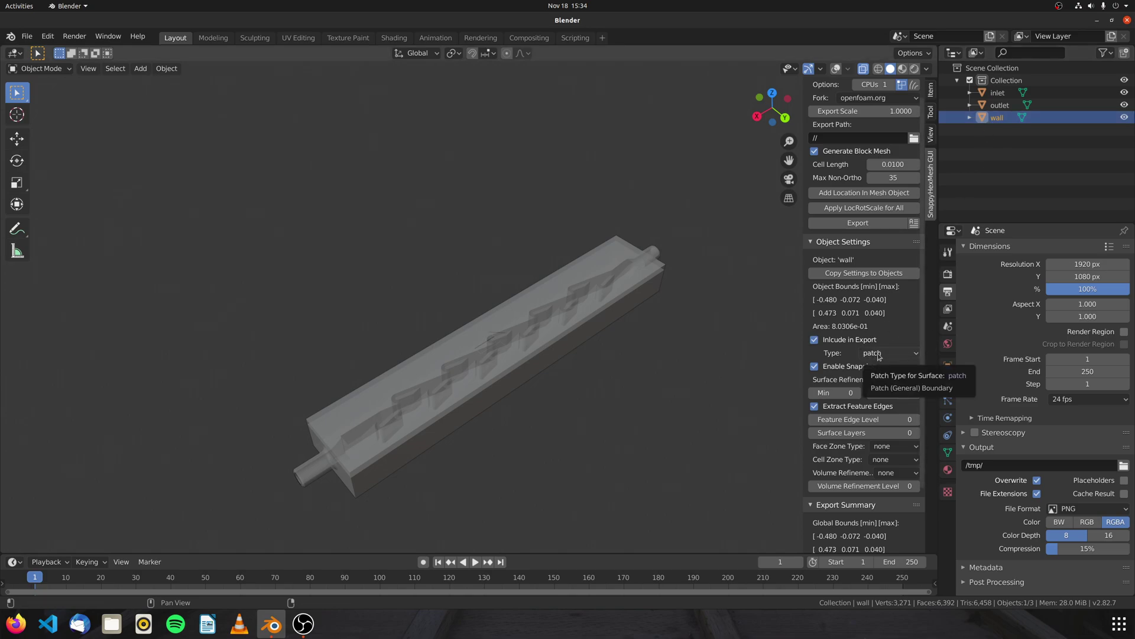
# Give the wall surface type wall with surface refinement min 1 and max 2.
pyautogui.click(895, 353)
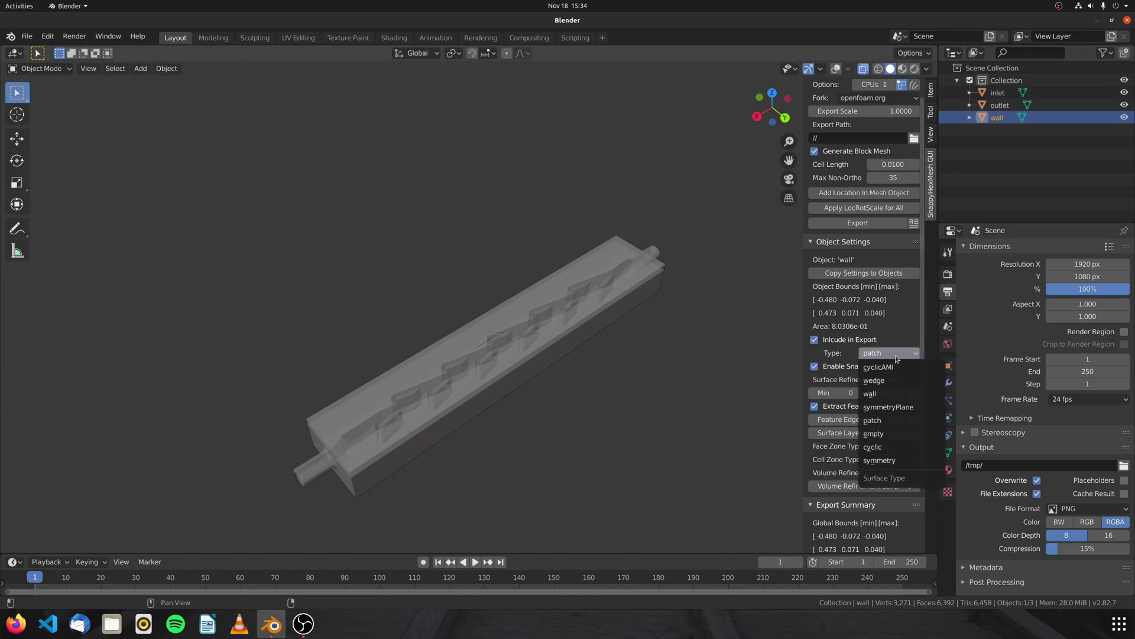
pyautogui.click(885, 393)
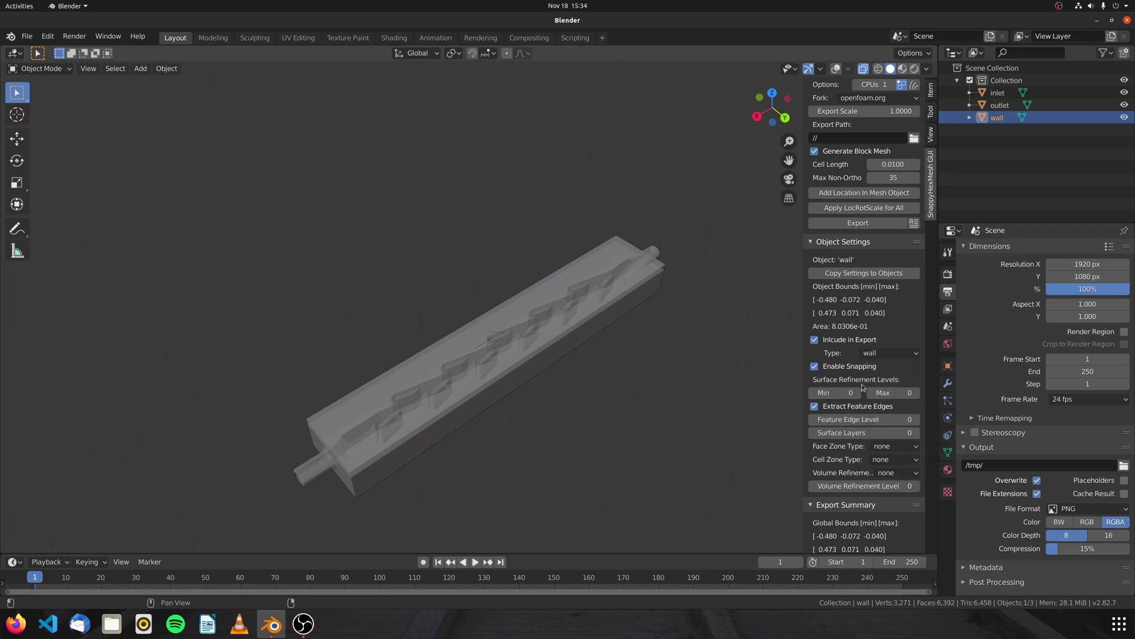
pyautogui.click(834, 393)
pyautogui.write('1')
pyautogui.press('Return')
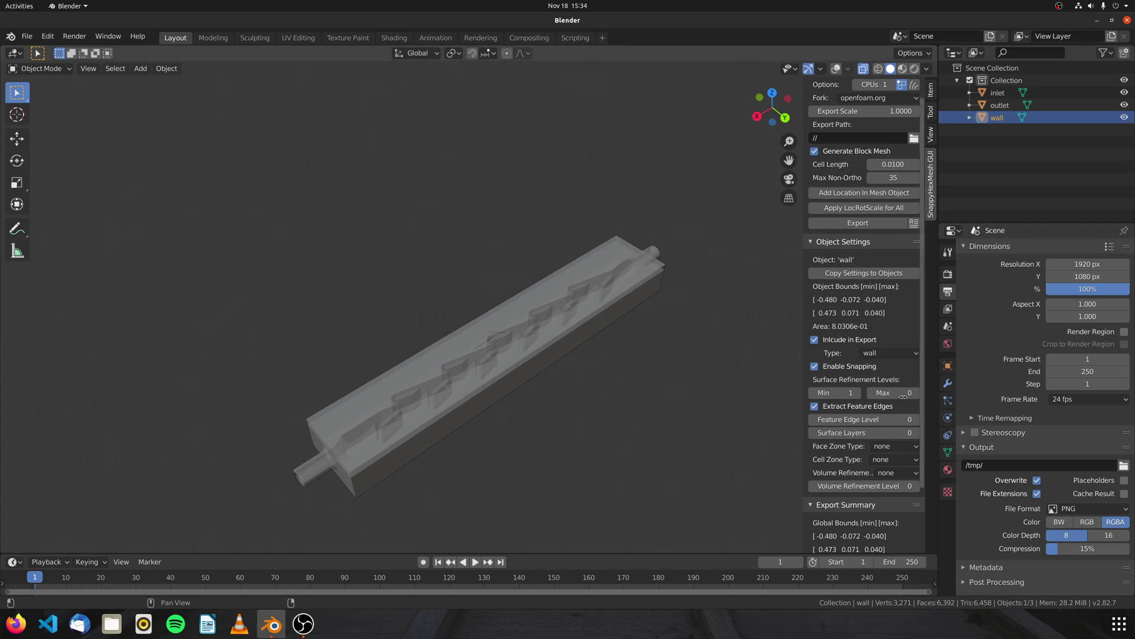
pyautogui.click(910, 393)
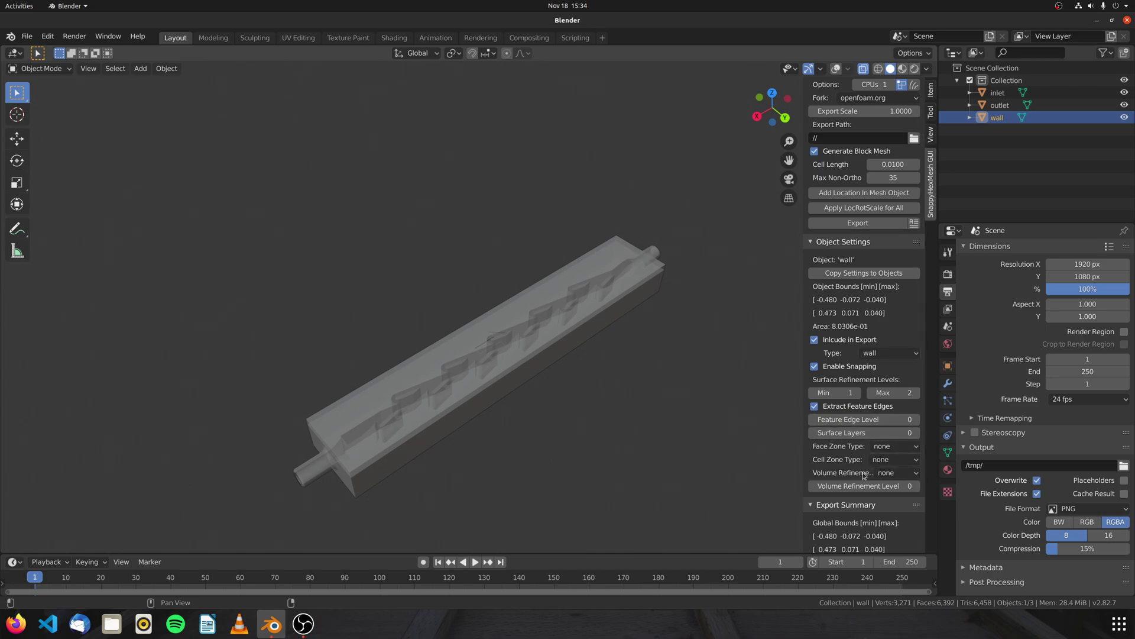
# Set the wall's volume refinement type to inside at level 3.
pyautogui.click(894, 473)
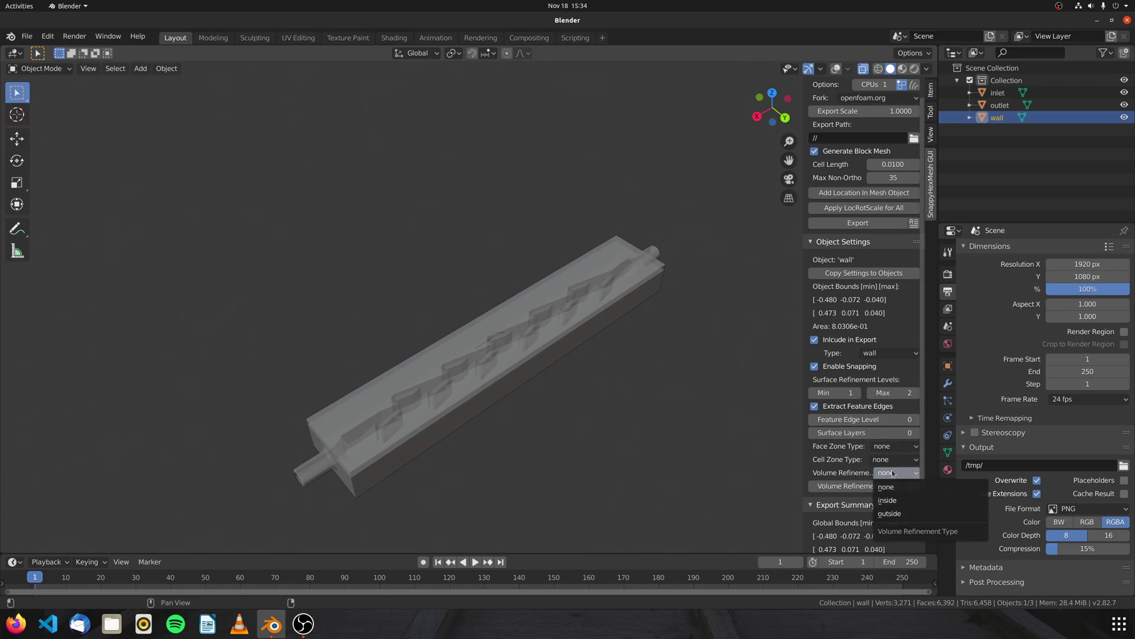
pyautogui.click(887, 499)
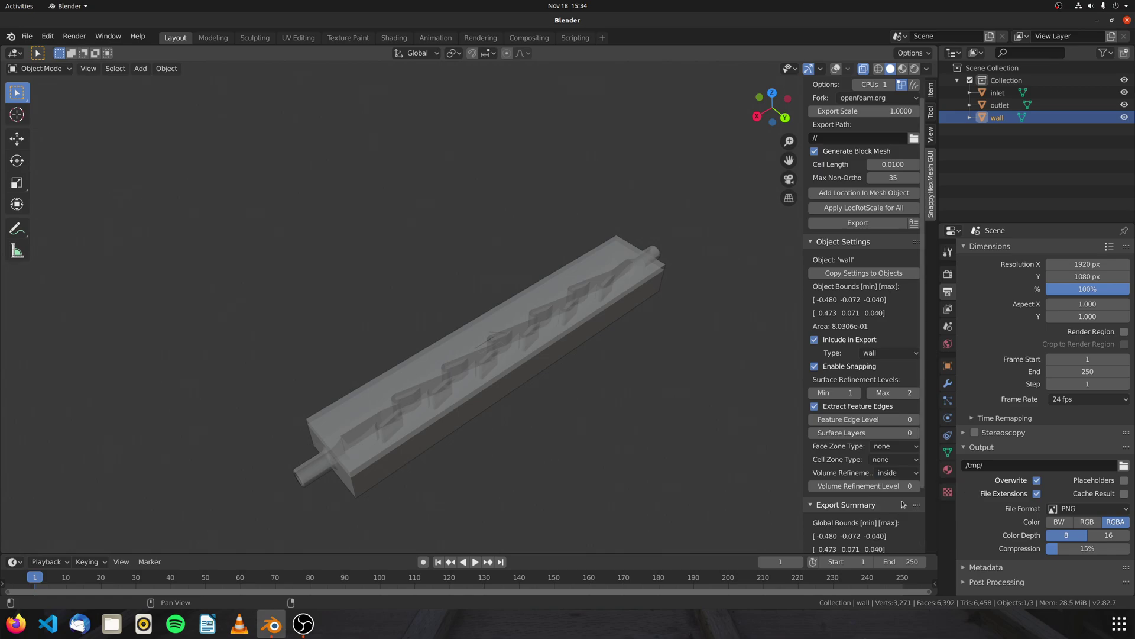
pyautogui.click(887, 485)
pyautogui.write('3')
pyautogui.press('Return')
pyautogui.scroll(-3, 884, 520)
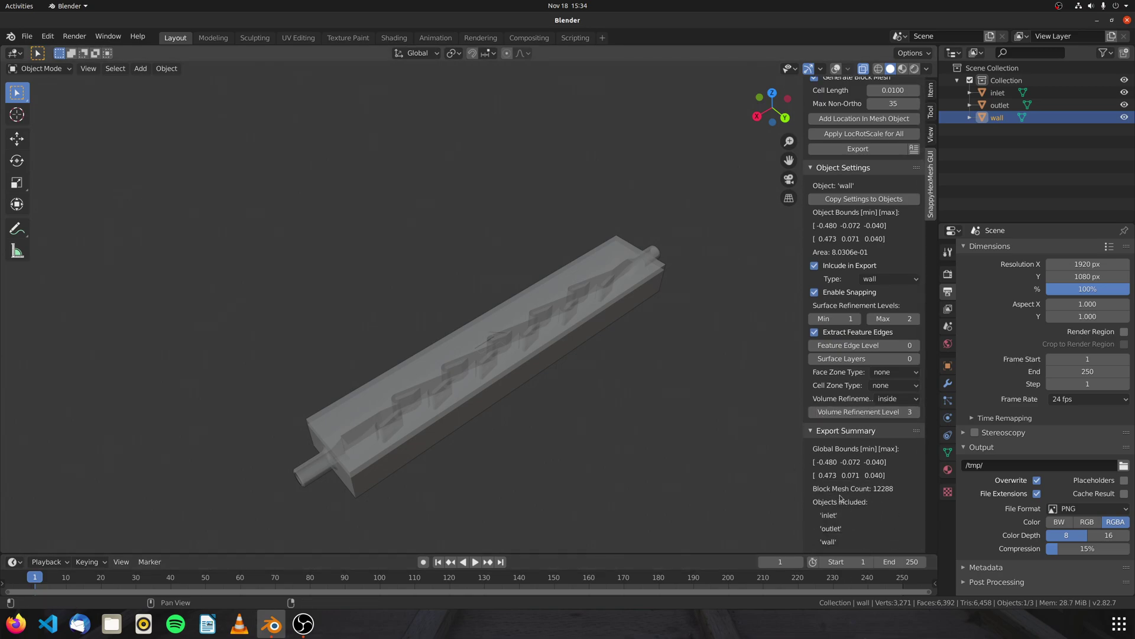
pyautogui.scroll(3, 847, 509)
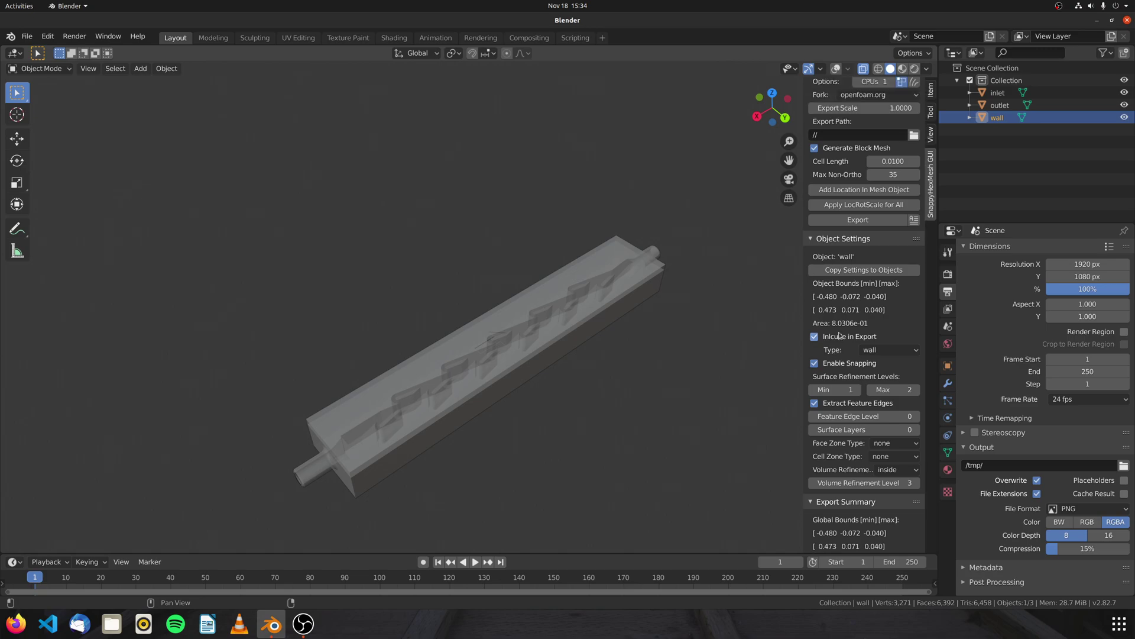
pyautogui.scroll(1, 897, 338)
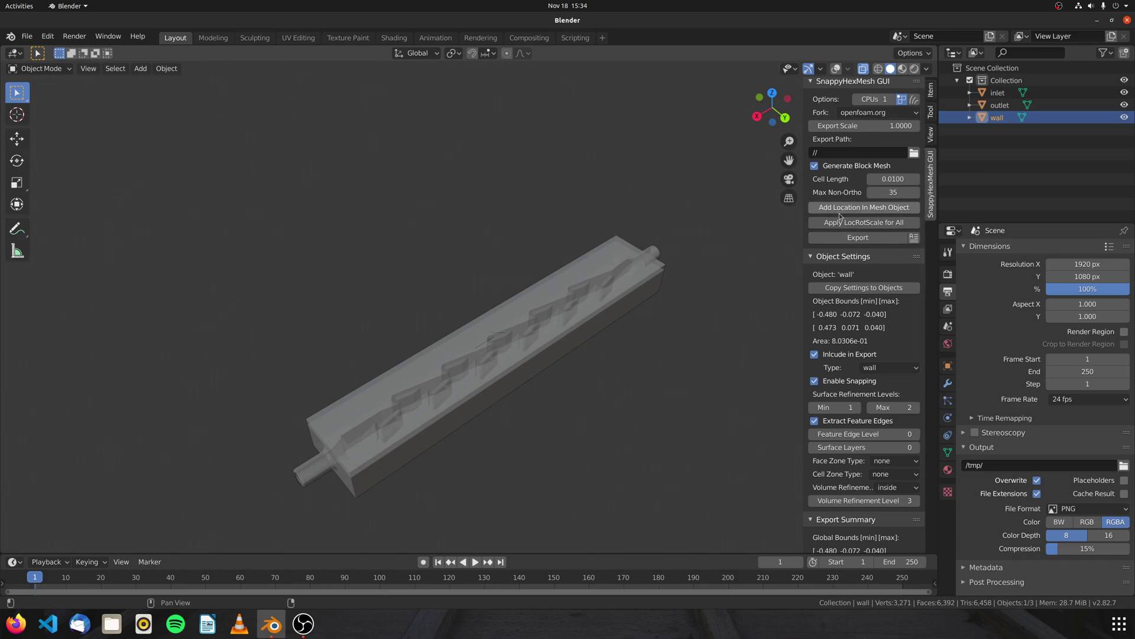
pyautogui.moveTo(520, 308); pyautogui.dragTo(452, 342, button='middle')
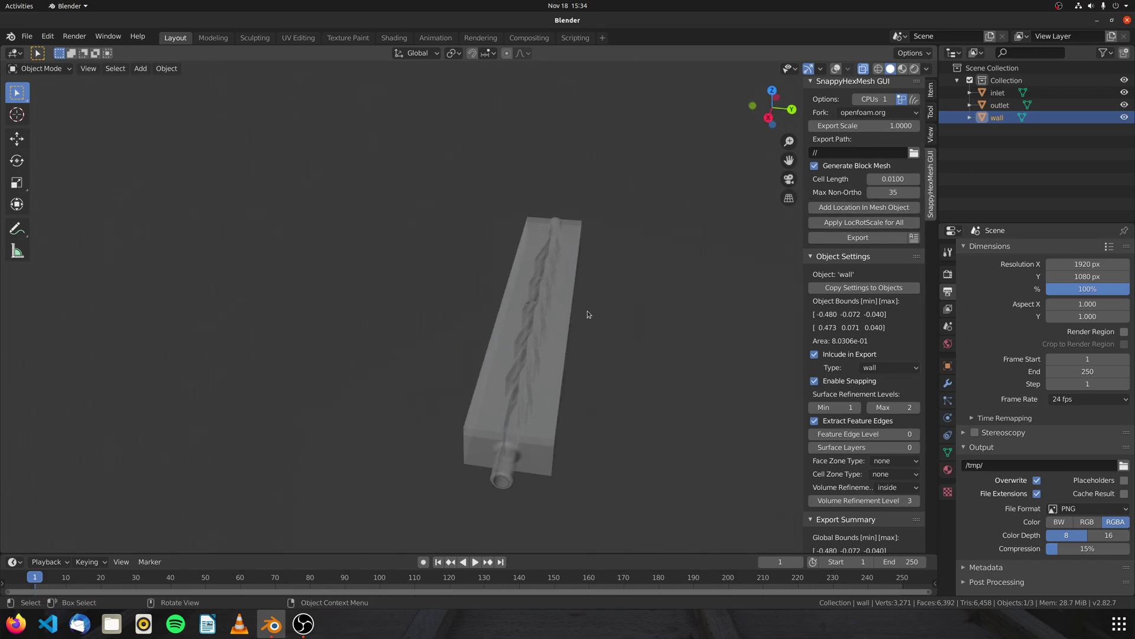
pyautogui.moveTo(587, 313); pyautogui.dragTo(499, 365, button='middle')
pyautogui.click(833, 207)
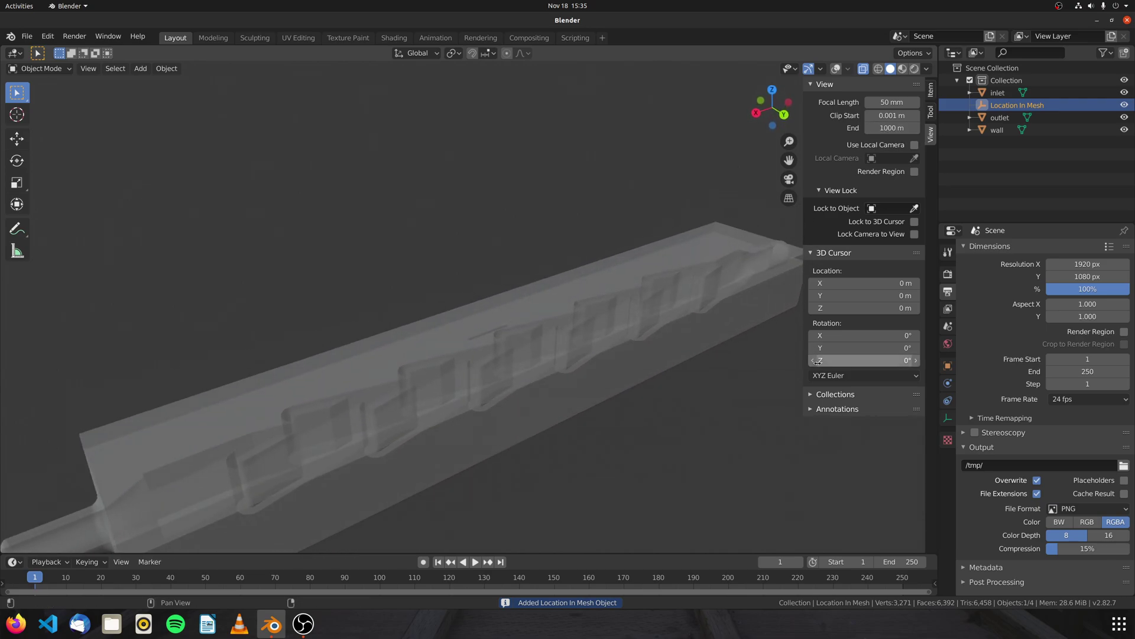
pyautogui.rightClick(1016, 105)
pyautogui.click(1001, 146)
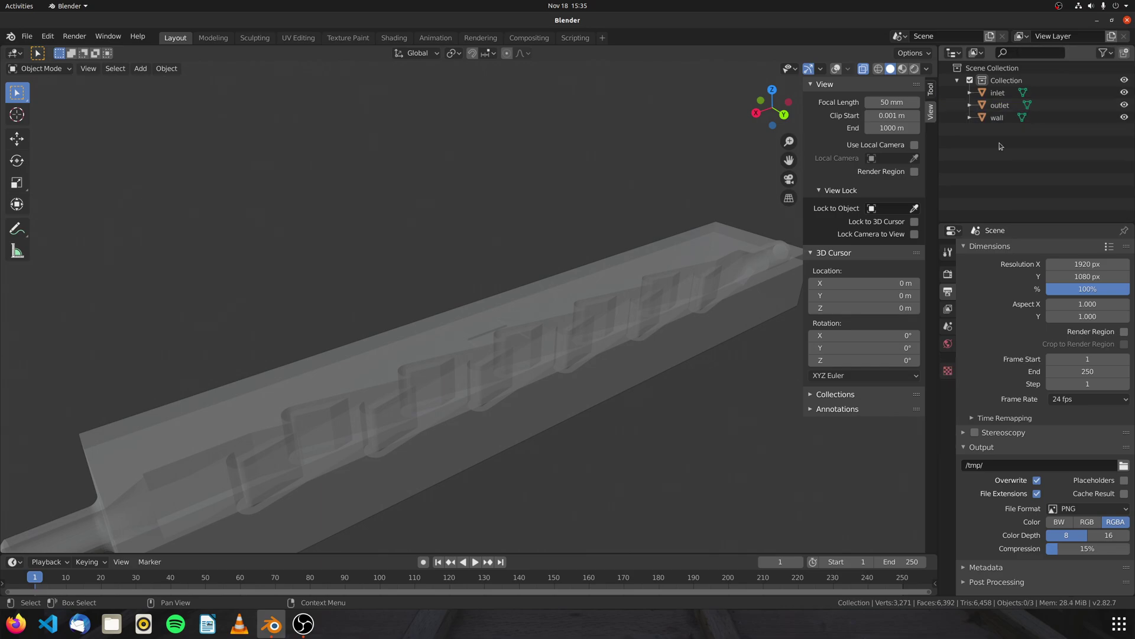
pyautogui.moveTo(621, 266); pyautogui.dragTo(703, 277, button='middle')
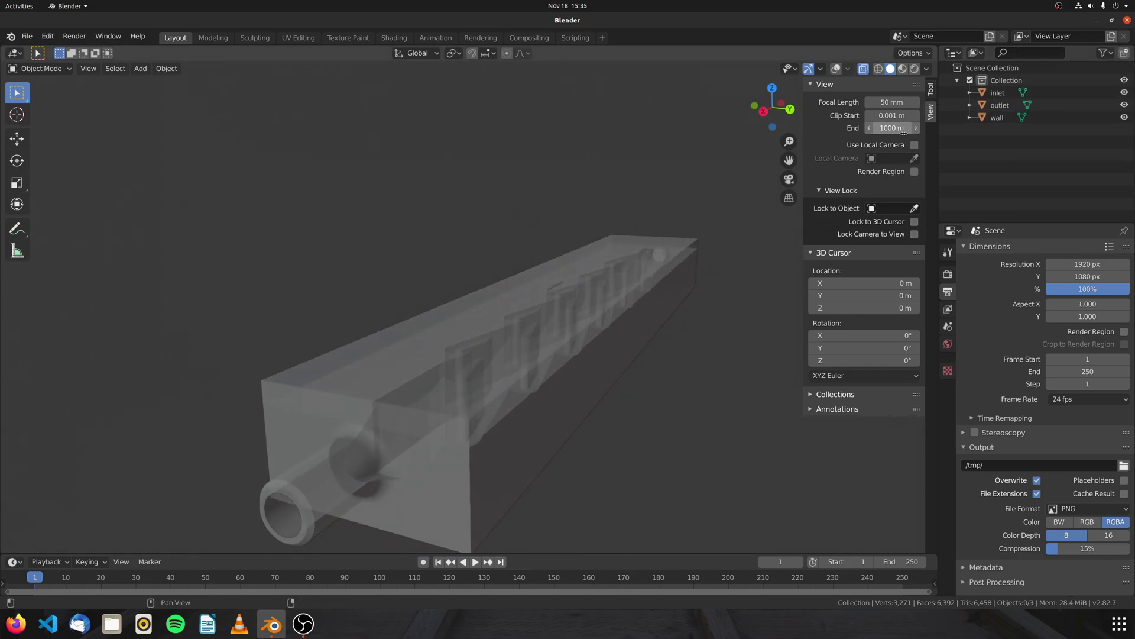
pyautogui.click(1055, 108)
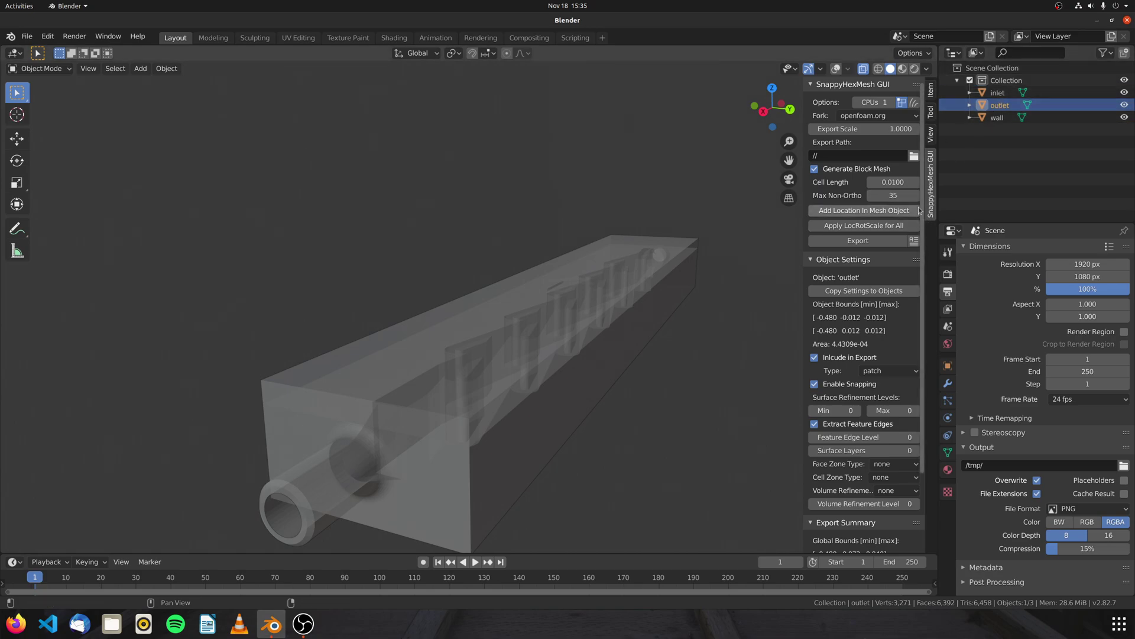
# Review the outlet's export settings and then select the inlet object.
pyautogui.scroll(-2, 905, 266)
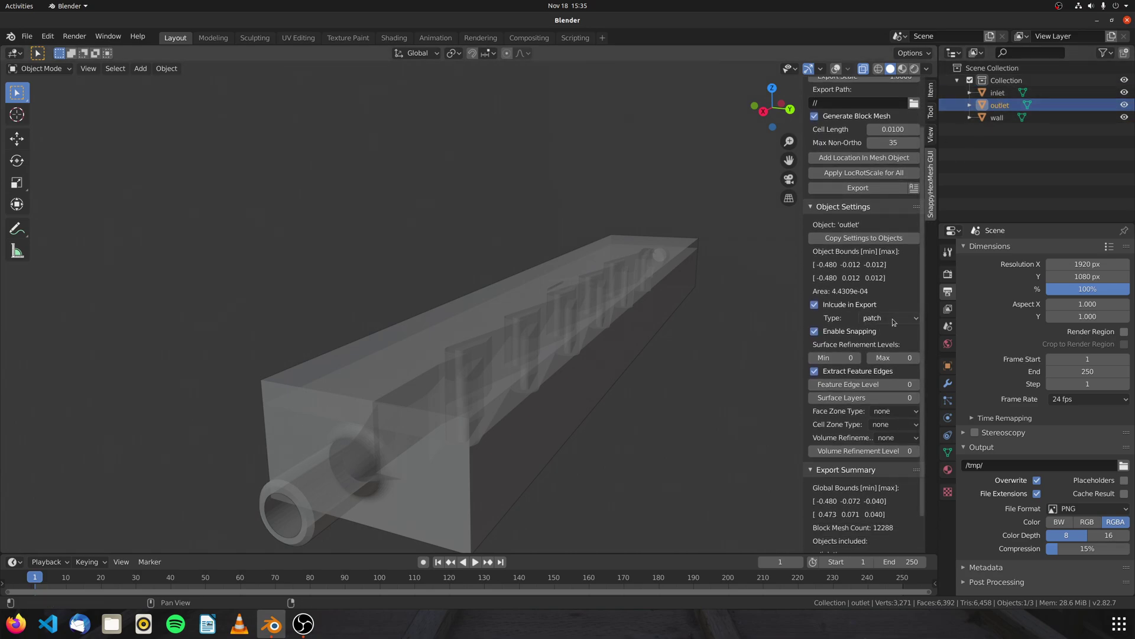
pyautogui.moveTo(499, 414); pyautogui.dragTo(640, 239, button='middle')
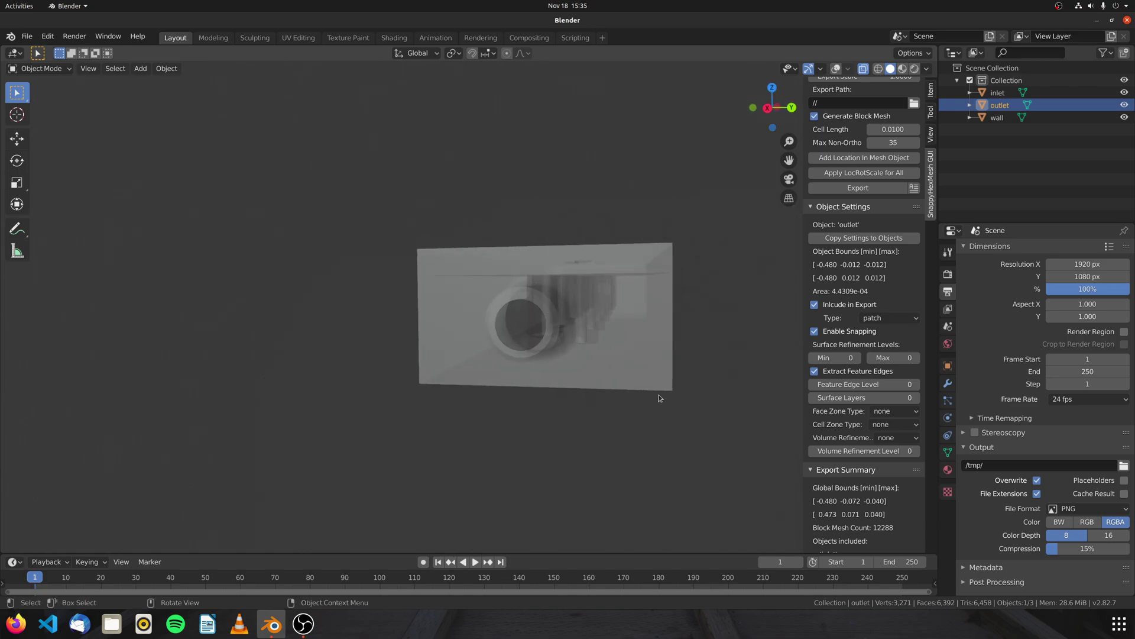
pyautogui.scroll(-1, 851, 426)
pyautogui.scroll(3, 847, 416)
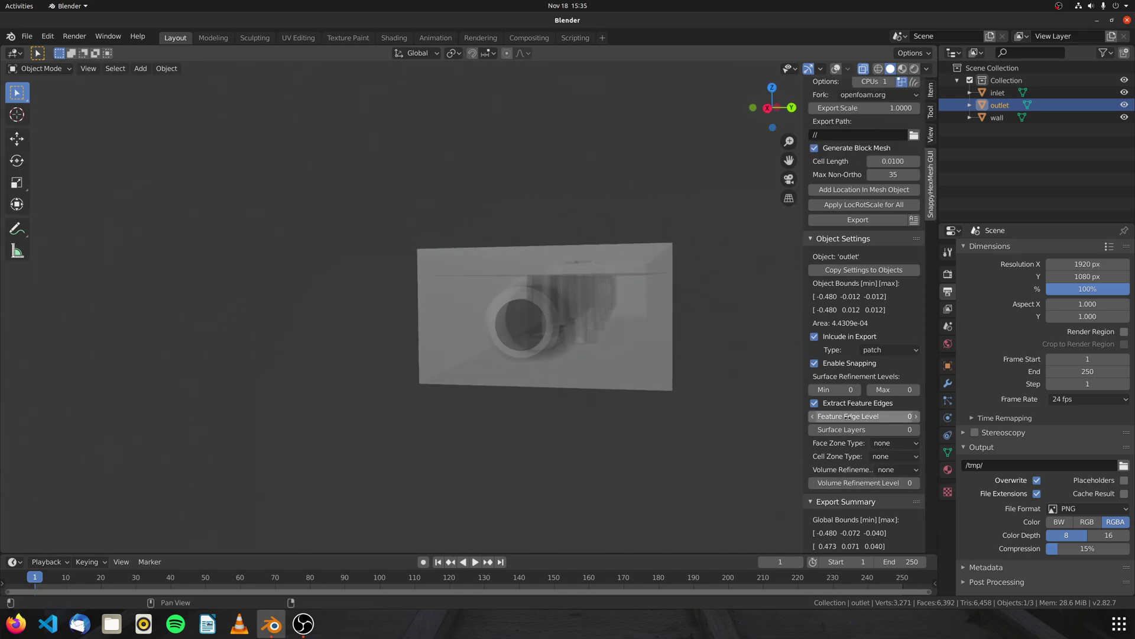
pyautogui.click(1059, 93)
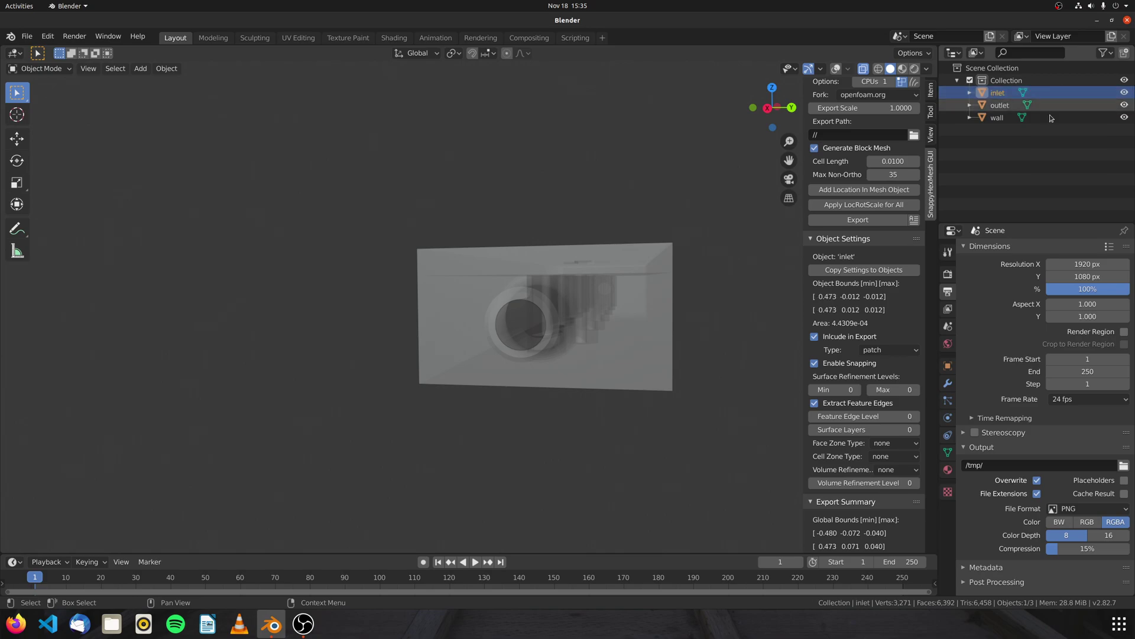
# Select the wall object and set the CPUs field to 6.
pyautogui.click(1044, 116)
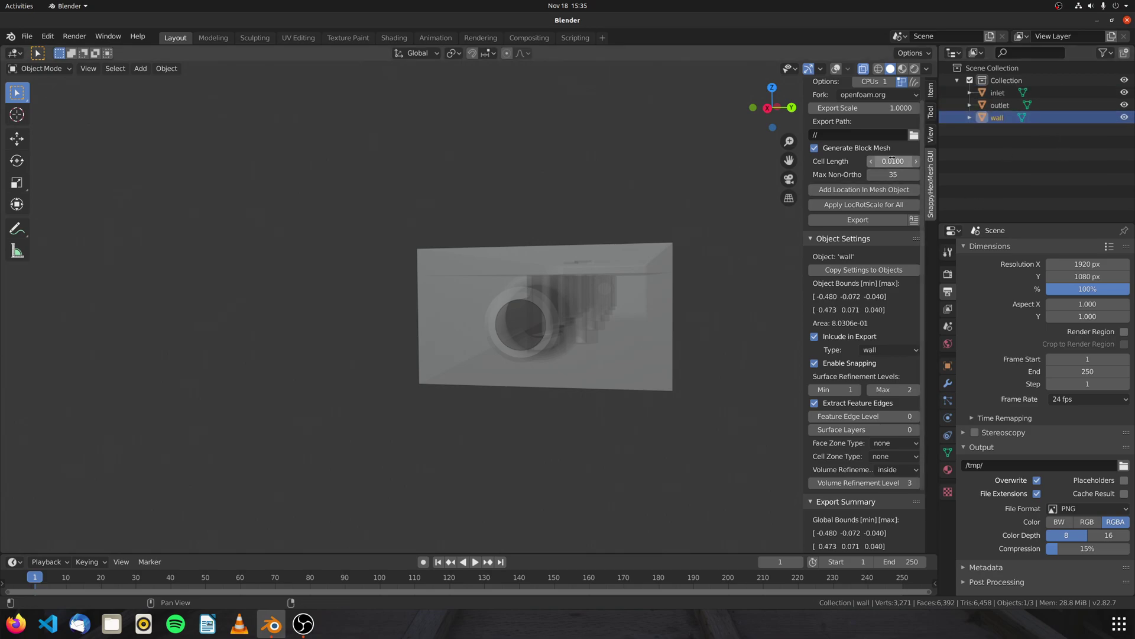
pyautogui.click(871, 81)
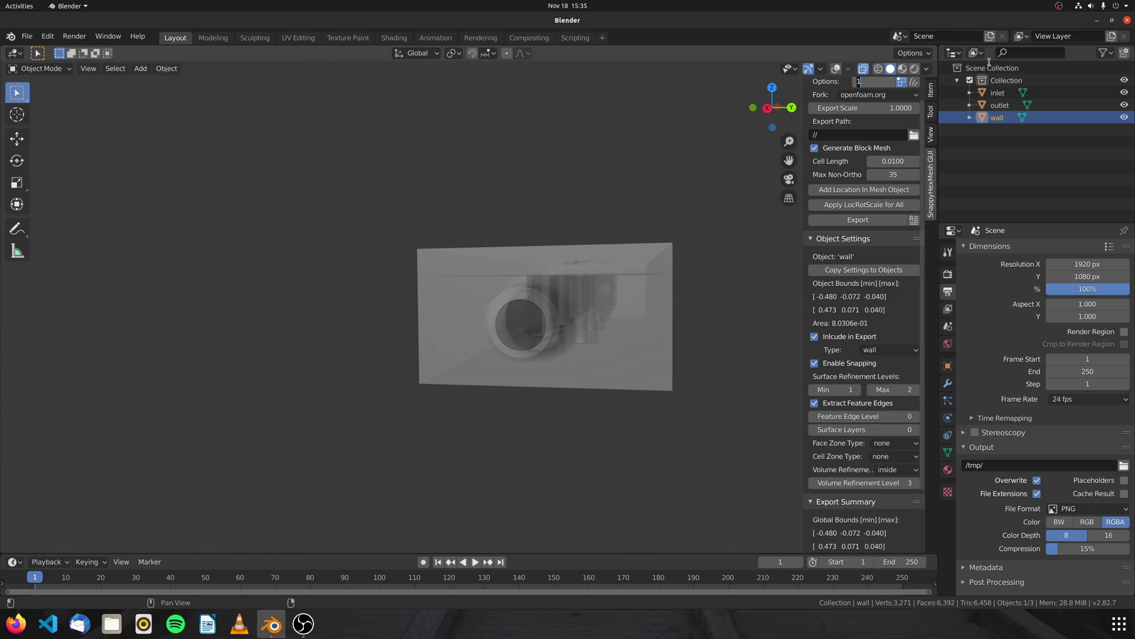
pyautogui.write('6')
pyautogui.press('Return')
# Overwrite tesla.blend, export the inlet, outlet and wall meshes, and open a terminal.
pyautogui.click(846, 222)
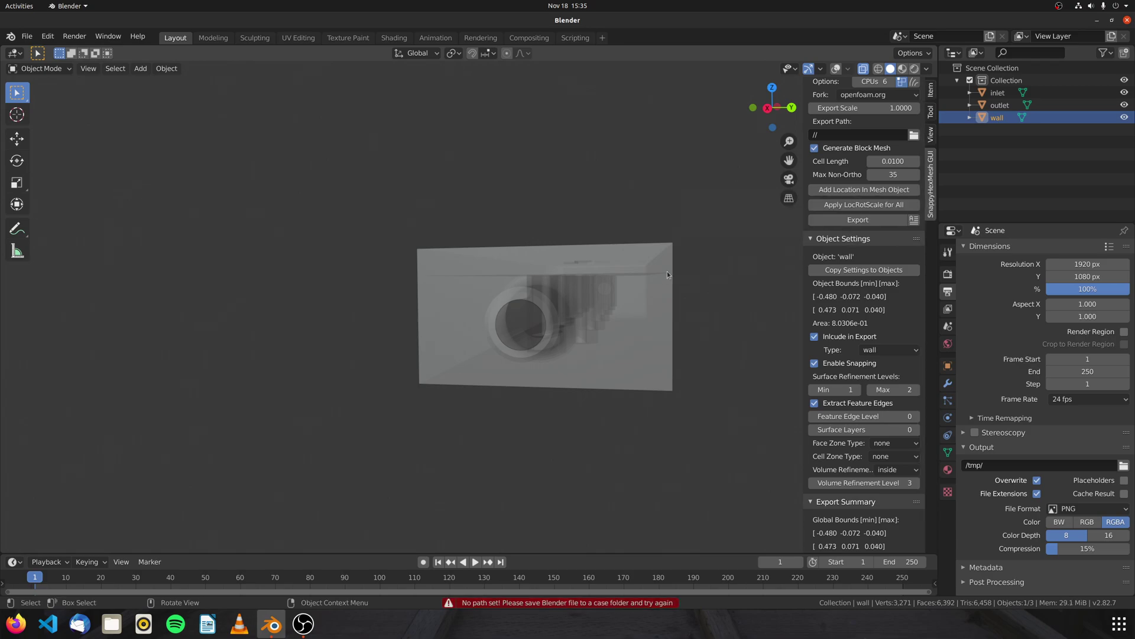
pyautogui.hotkey('ctrl', 's')
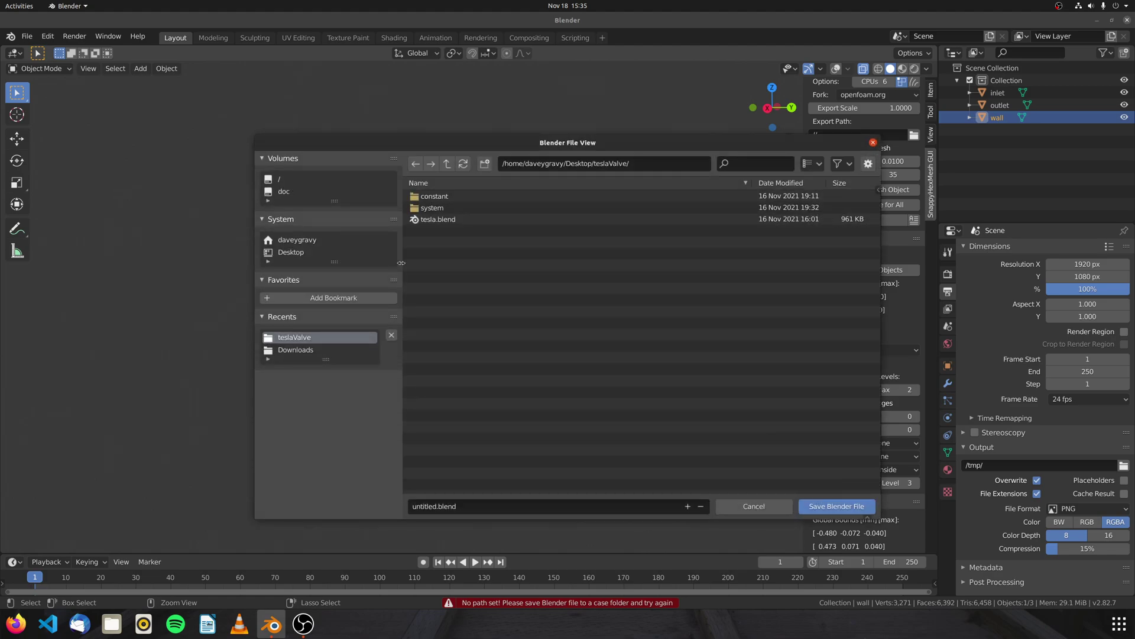
pyautogui.click(431, 219)
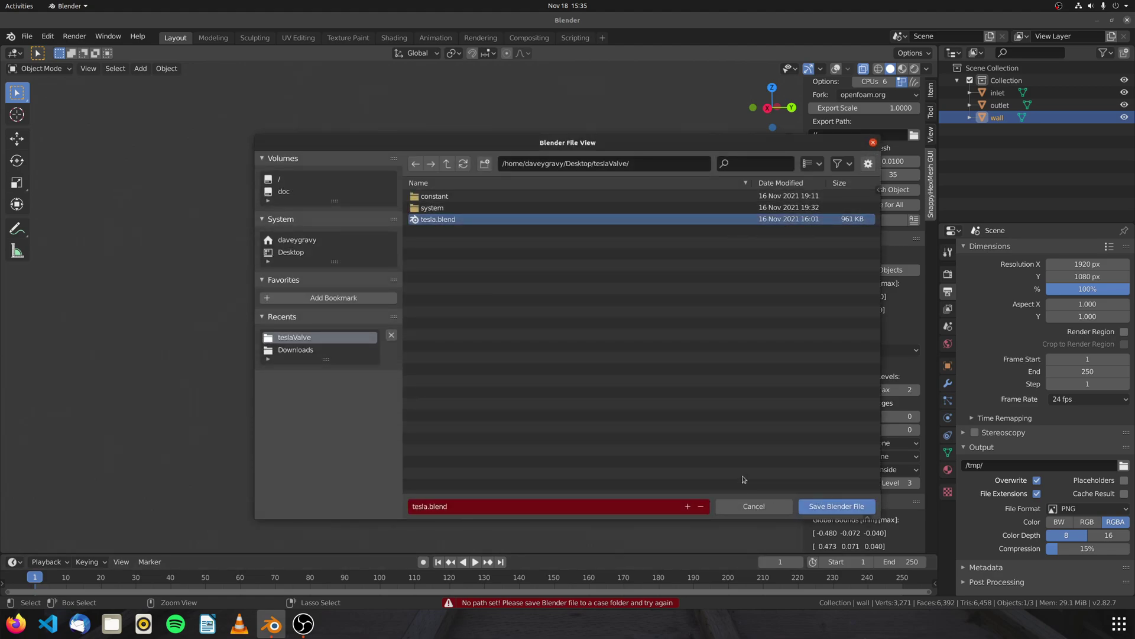
pyautogui.click(838, 506)
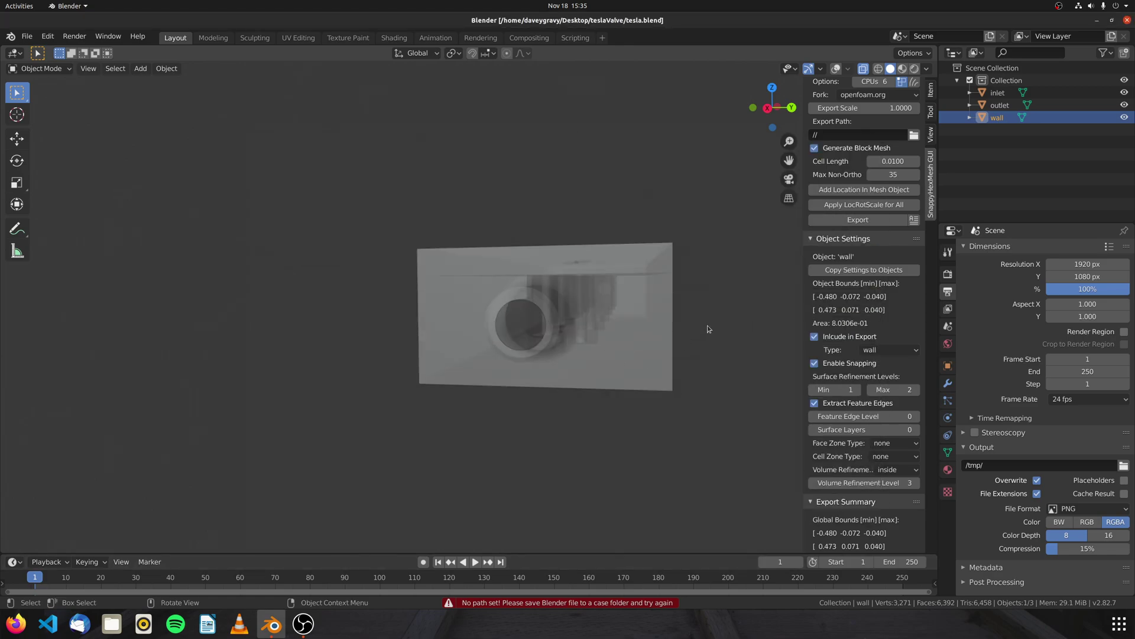
pyautogui.click(881, 223)
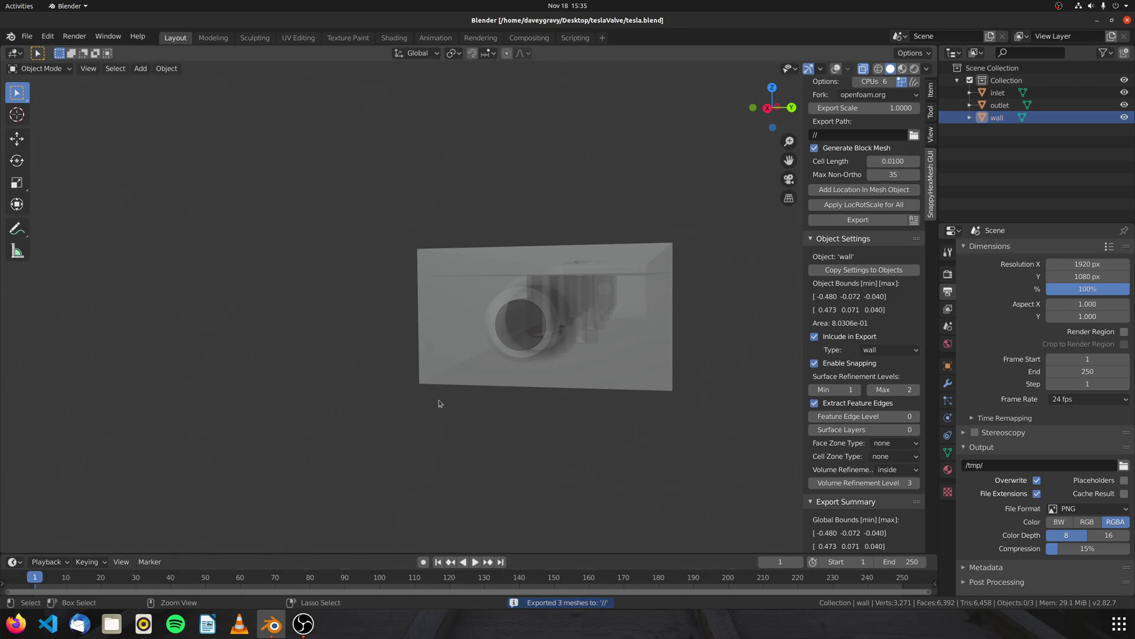
pyautogui.hotkey('ctrl', 'alt', 't')
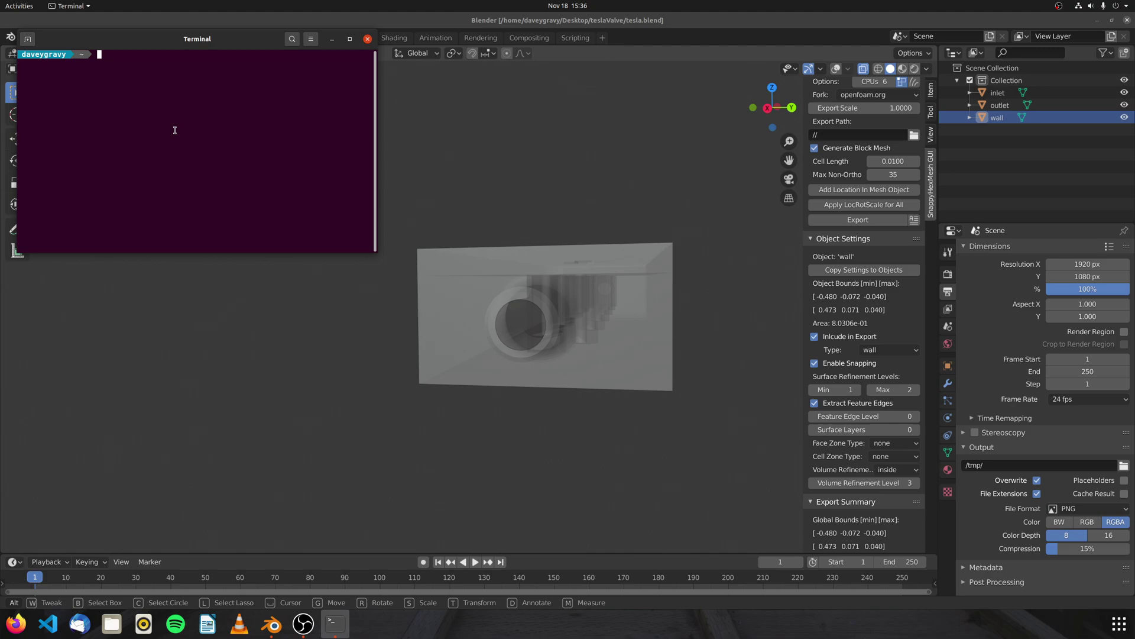
# In Desktop/teslaValve, list the case and run blockMesh and surfaceFeatures.
pyautogui.write('cd Desktop/teslaValve/')
pyautogui.press('Return')
pyautogui.write('ls')
pyautogui.press('Return')
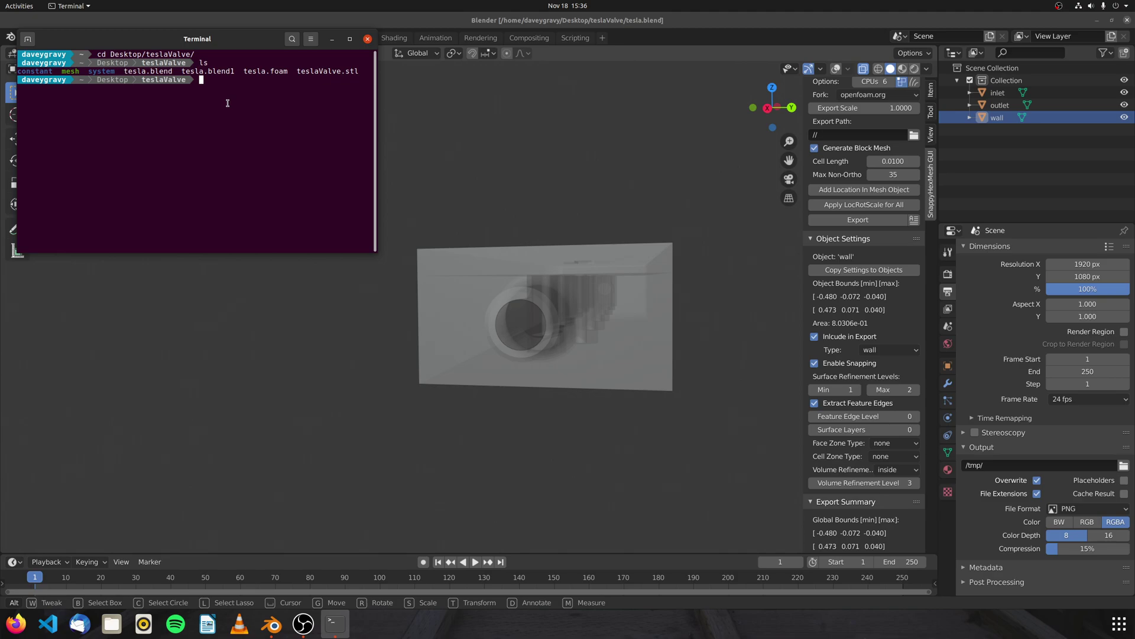
pyautogui.write('blockmesh')
pyautogui.press('Return')
pyautogui.write('bl')
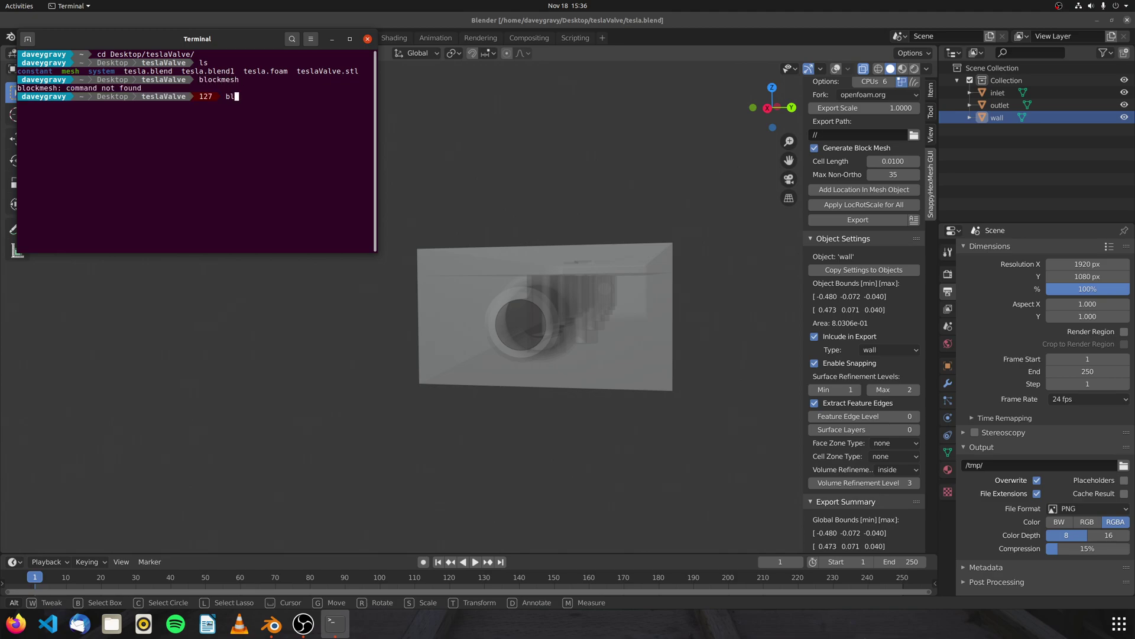
pyautogui.write('ockMesh')
pyautogui.press('Return')
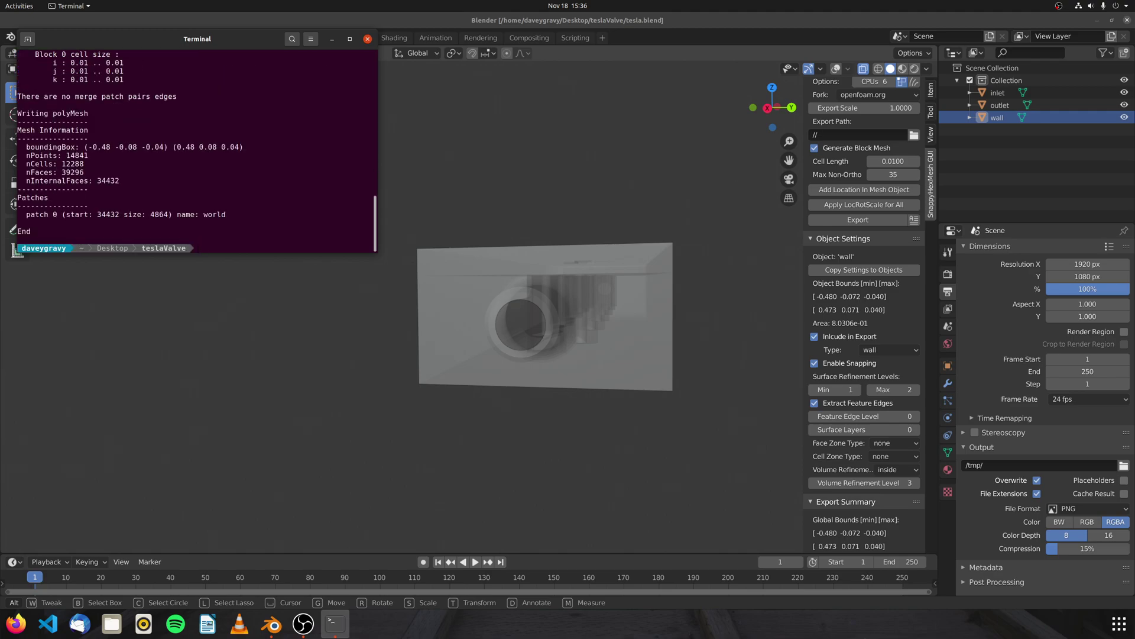
pyautogui.write('surfaceFeatures')
pyautogui.press('Return')
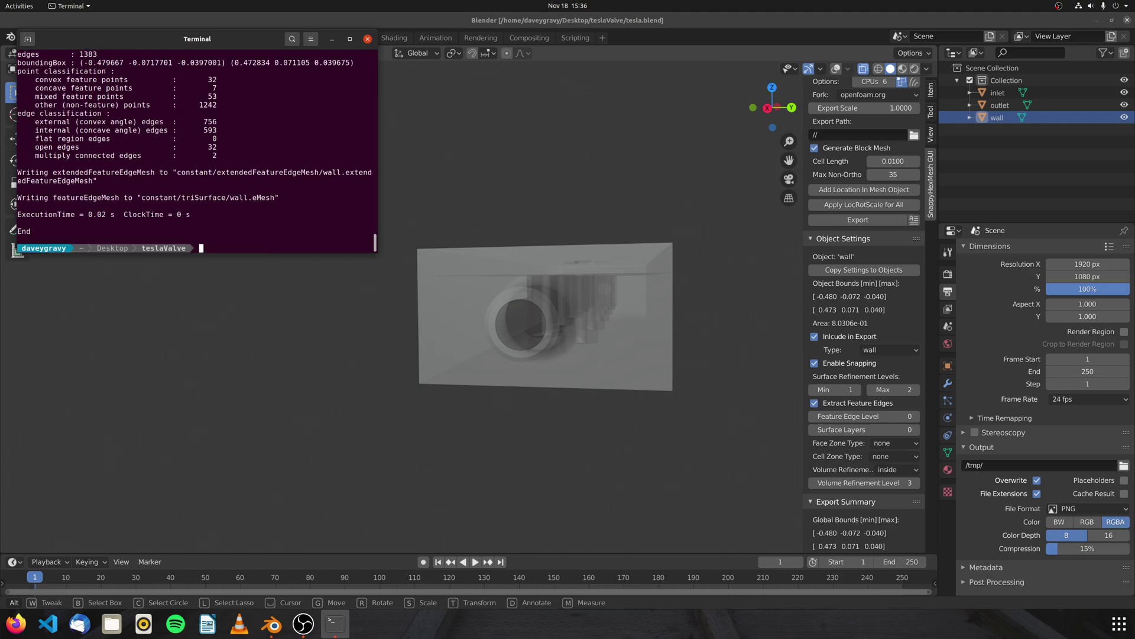
# Show the case directory tree and open system/decomposeParDict in nano.
pyautogui.write('decomposePar')
pyautogui.press('BackSpace')
pyautogui.press('BackSpace')
pyautogui.press('BackSpace')
pyautogui.press('BackSpace')
pyautogui.press('BackSpace')
pyautogui.press('BackSpace')
pyautogui.press('BackSpace')
pyautogui.press('BackSpace')
pyautogui.press('BackSpace')
pyautogui.press('BackSpace')
pyautogui.press('BackSpace')
pyautogui.press('BackSpace')
pyautogui.press('BackSpace')
pyautogui.write('tree')
pyautogui.press('Return')
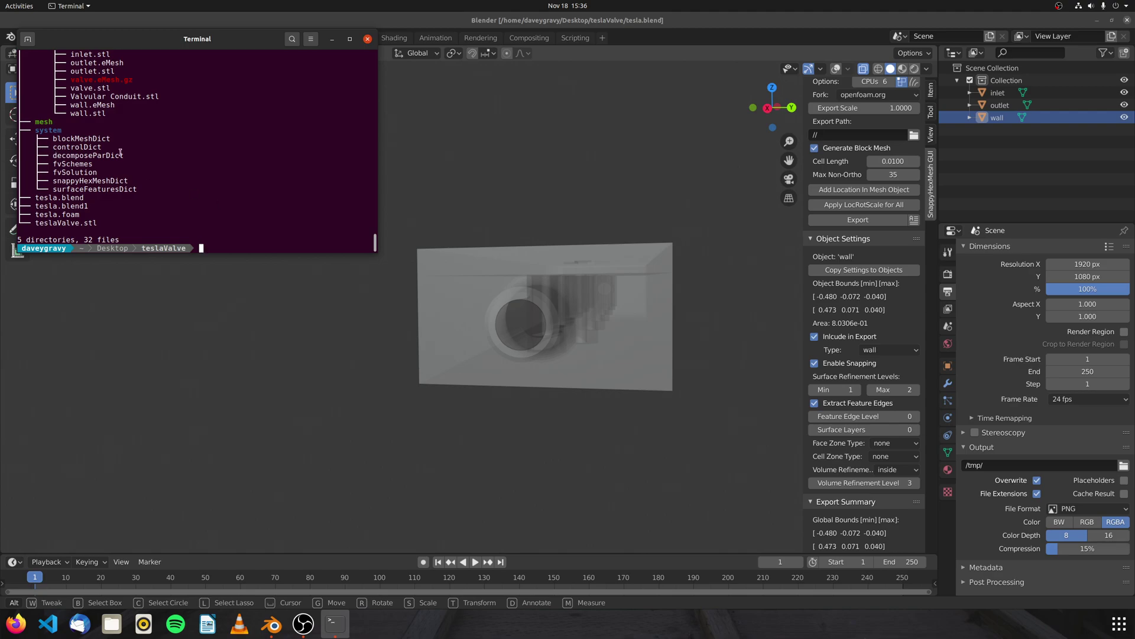
pyautogui.write('cd system')
pyautogui.press('BackSpace')
pyautogui.press('BackSpace')
pyautogui.press('BackSpace')
pyautogui.press('BackSpace')
pyautogui.press('BackSpace')
pyautogui.press('BackSpace')
pyautogui.press('BackSpace')
pyautogui.press('BackSpace')
pyautogui.press('BackSpace')
pyautogui.write('nano syste')
pyautogui.press('Tab')
pyautogui.write('d')
pyautogui.press('Tab')
pyautogui.press('Return')
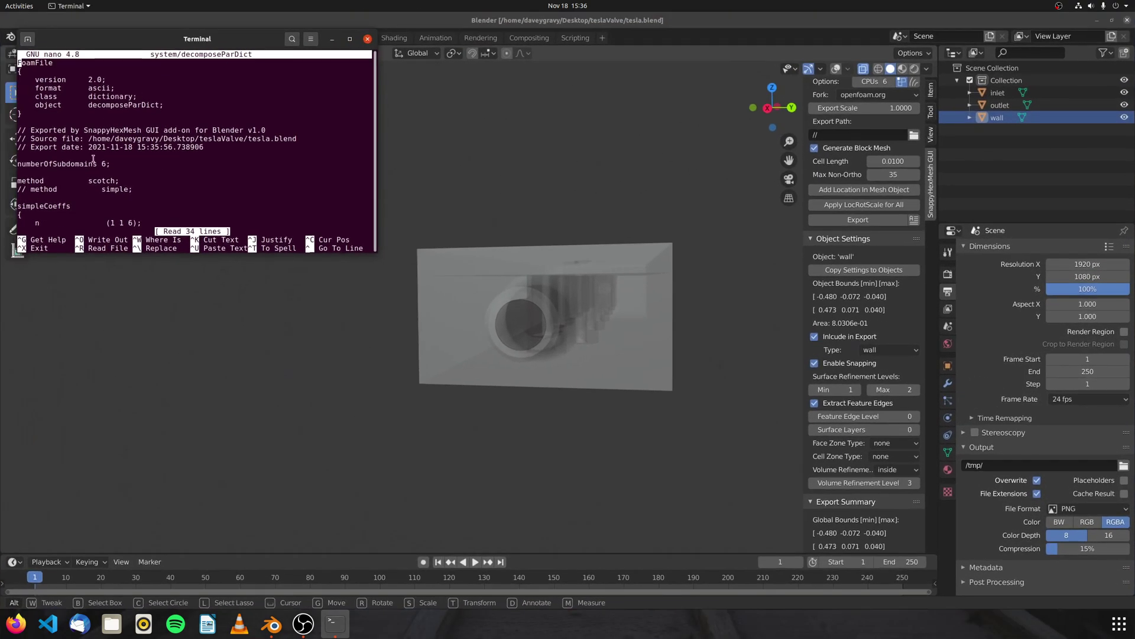
# Exit nano and type decomposePar at the prompt, dropping the -copyZero option.
pyautogui.hotkey('ctrl', 'x')
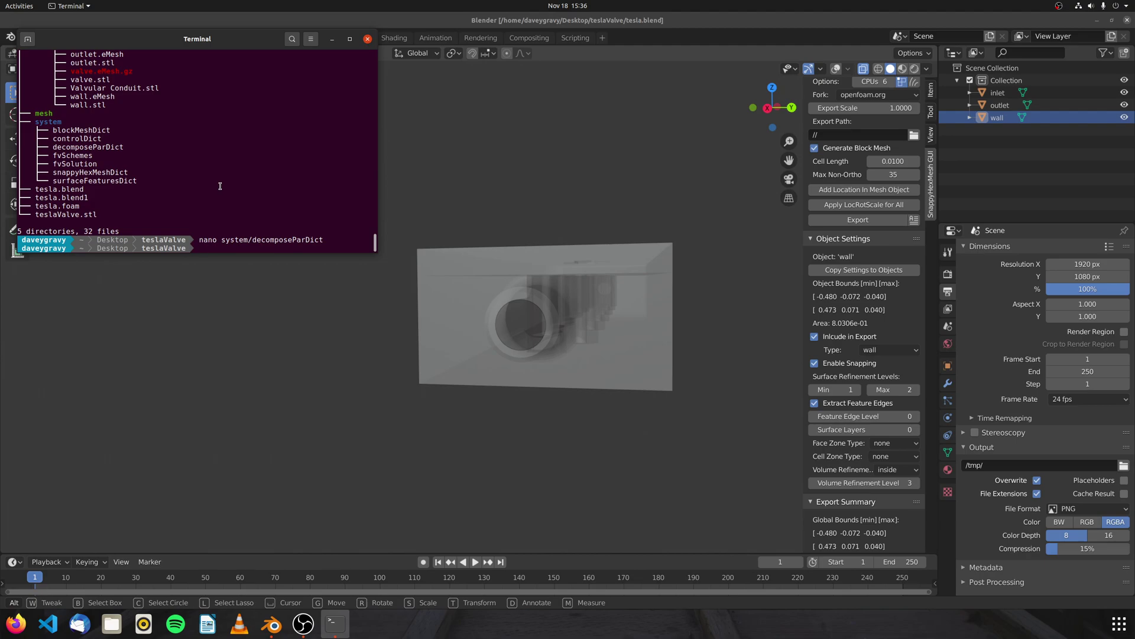
pyautogui.write('decomposePar -cop')
pyautogui.press('BackSpace')
pyautogui.press('BackSpace')
pyautogui.press('BackSpace')
pyautogui.press('BackSpace')
pyautogui.scroll(3, 120, 215)
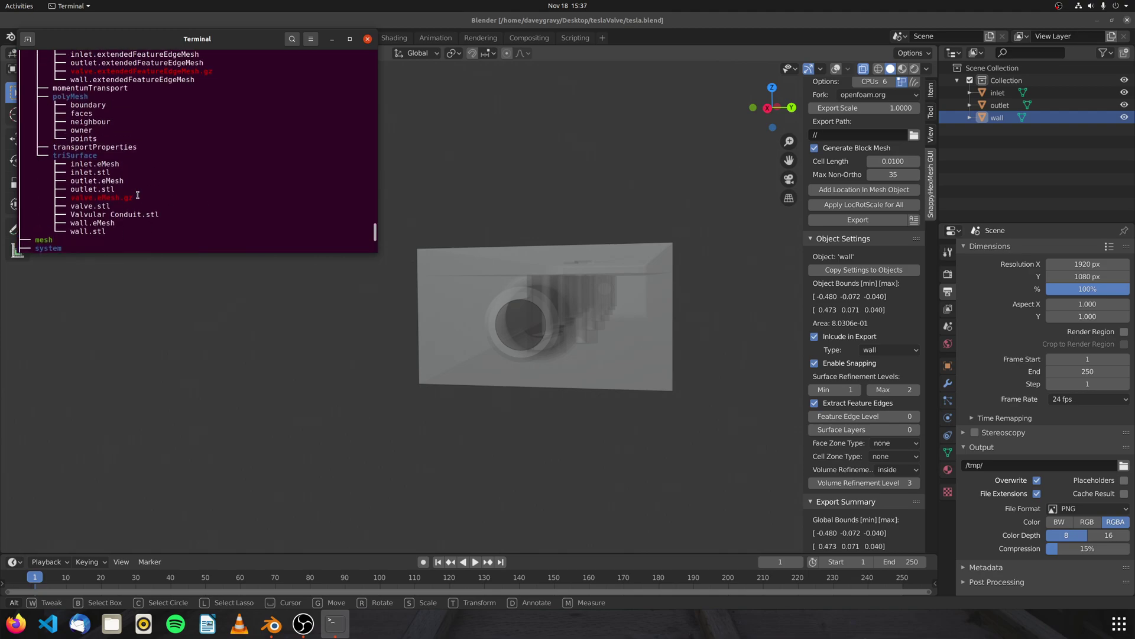
pyautogui.scroll(-3, 327, 247)
pyautogui.write('-copyZero')
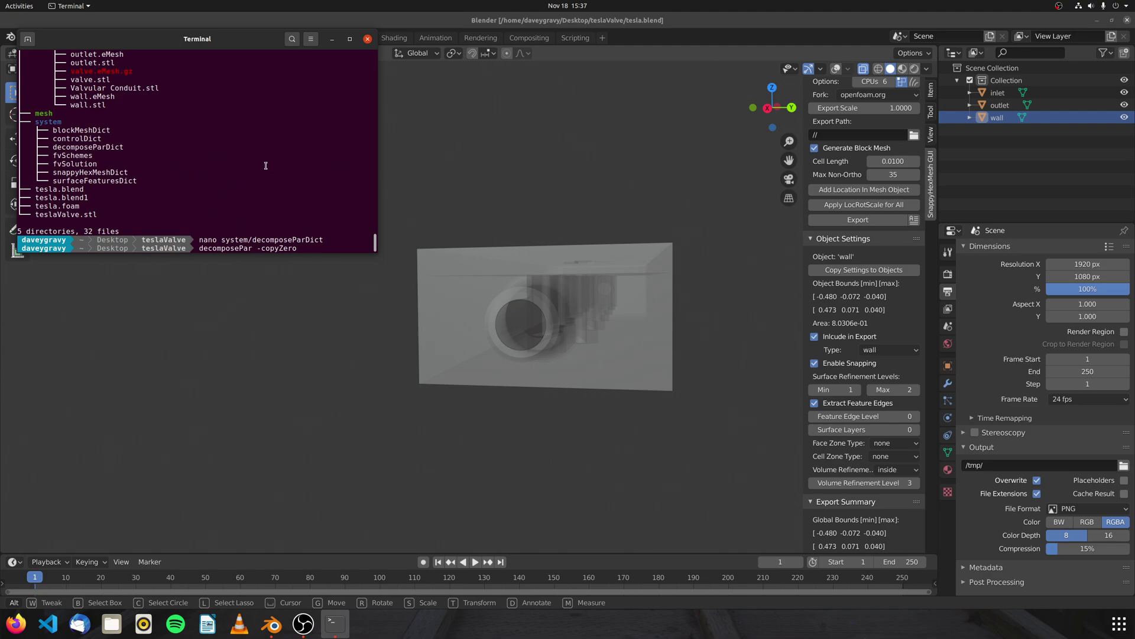
pyautogui.press('BackSpace')
pyautogui.press('BackSpace')
pyautogui.press('BackSpace')
pyautogui.press('BackSpace')
pyautogui.press('BackSpace')
pyautogui.press('BackSpace')
pyautogui.press('BackSpace')
pyautogui.press('BackSpace')
pyautogui.press('BackSpace')
pyautogui.press('BackSpace')
# Run decomposePar, then mpirun -np 6 snappyHexMesh -parallel -overwrite until it finishes.
pyautogui.press('Return')
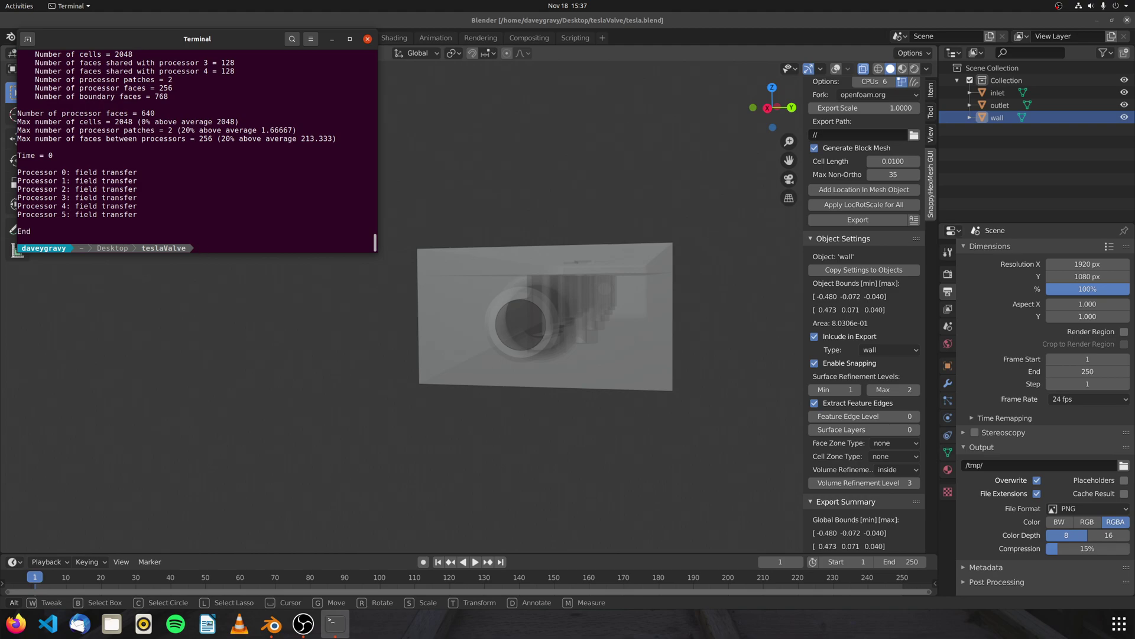
pyautogui.write('mpirun -np 6 snappyHexm')
pyautogui.press('BackSpace')
pyautogui.write('Mesh -parallel -overwrite')
pyautogui.press('Return')
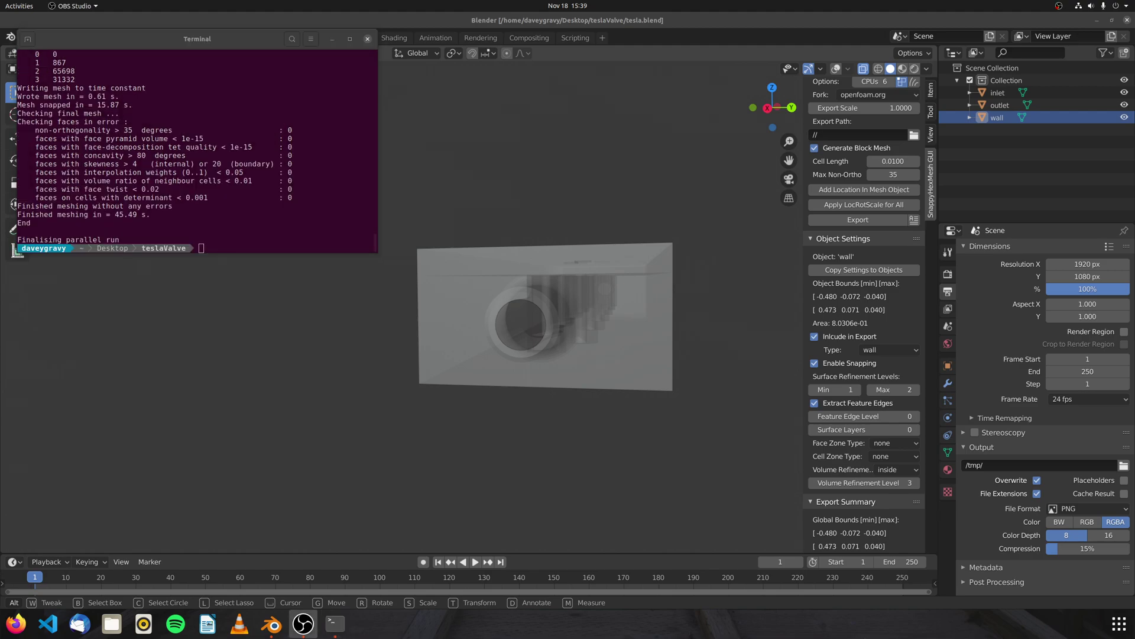
pyautogui.click(171, 176)
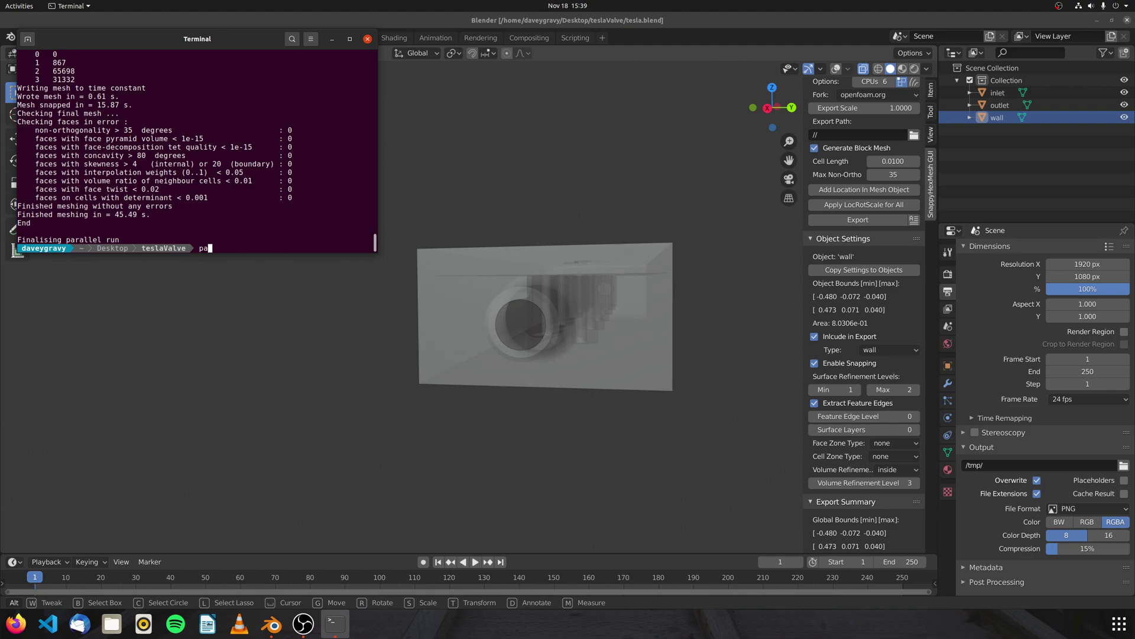
# Create an empty tesla.foam with touch and launch paraview tesla.foam.
pyautogui.write('touch tesla.foam')
pyautogui.press('Return')
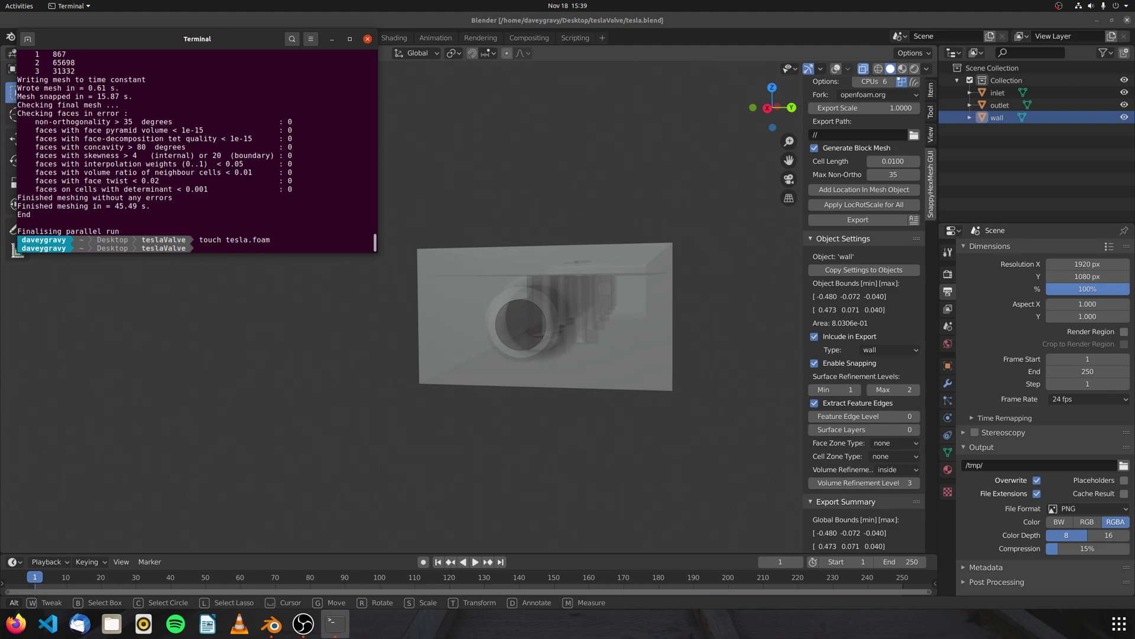
pyautogui.write('paraview tesla.foam')
pyautogui.press('Return')
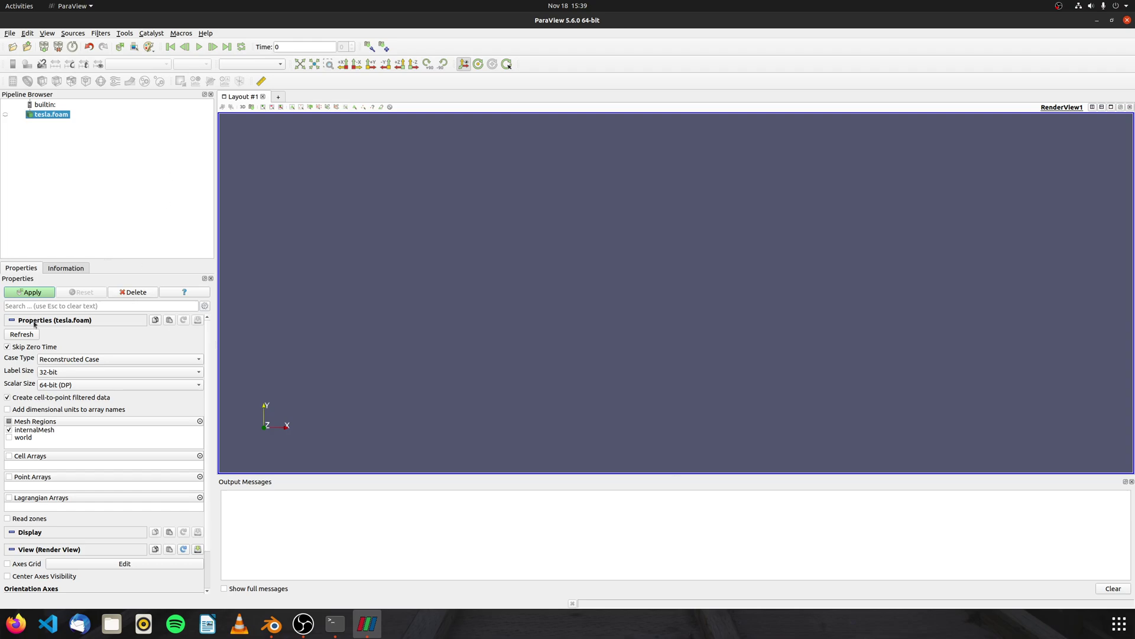
# Load tesla.foam with Case Type set to Decomposed Case so the valve mesh renders.
pyautogui.click(89, 359)
pyautogui.click(86, 361)
pyautogui.click(29, 292)
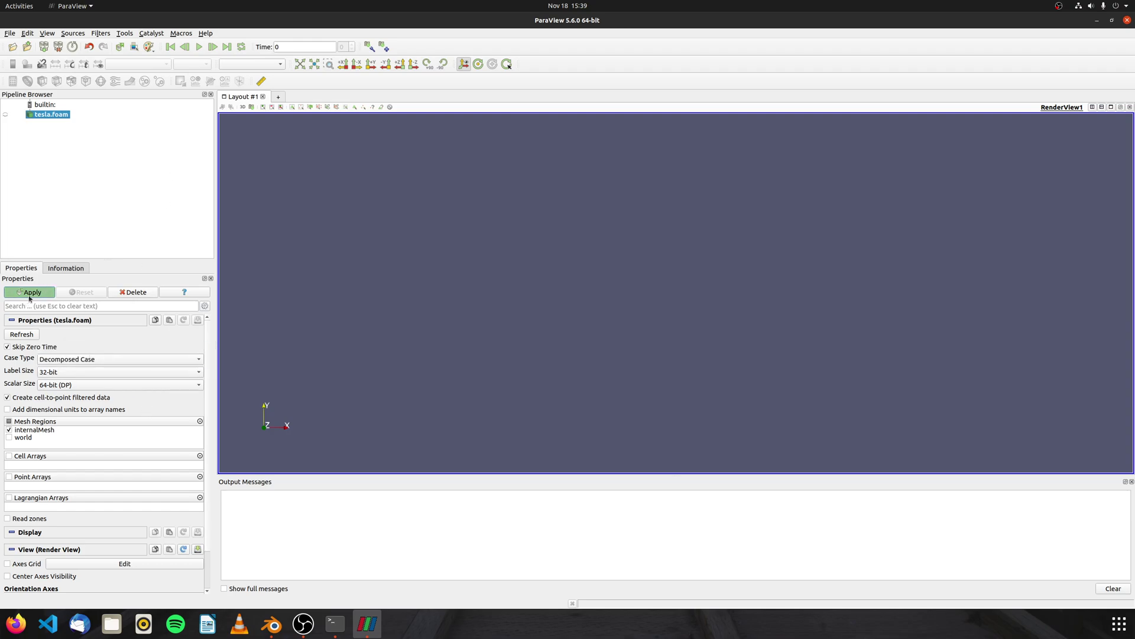
# Orbit and zoom in to inspect the Tesla valve mesh close up.
pyautogui.moveTo(658, 299); pyautogui.dragTo(681, 320)
pyautogui.scroll(5, 679, 310)
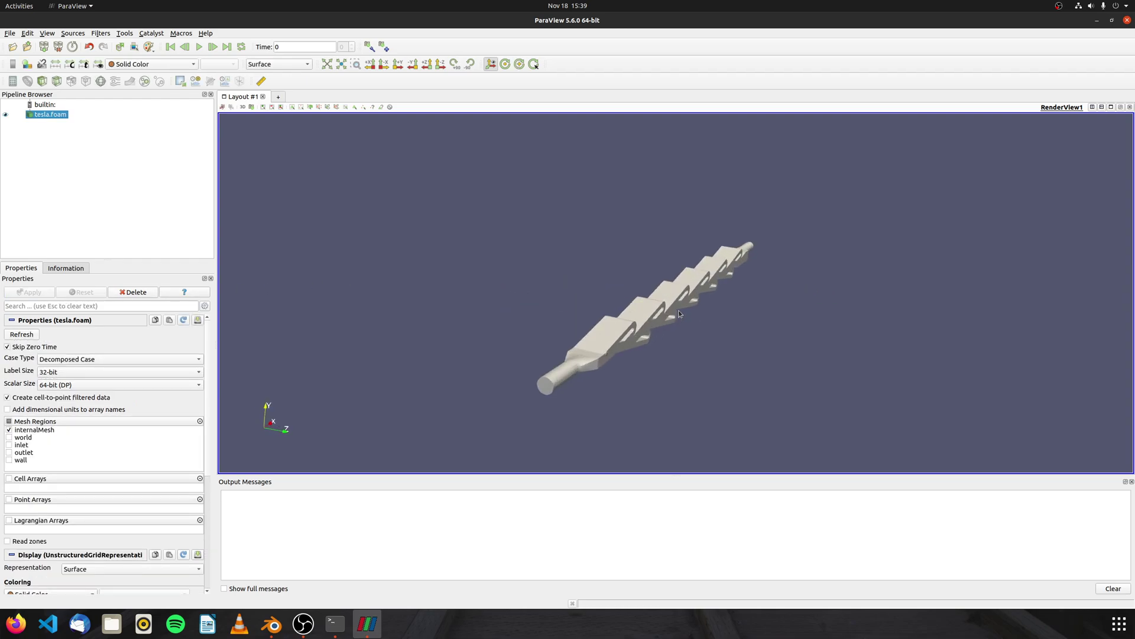
pyautogui.moveTo(637, 353); pyautogui.dragTo(550, 365)
pyautogui.scroll(5, 412, 326)
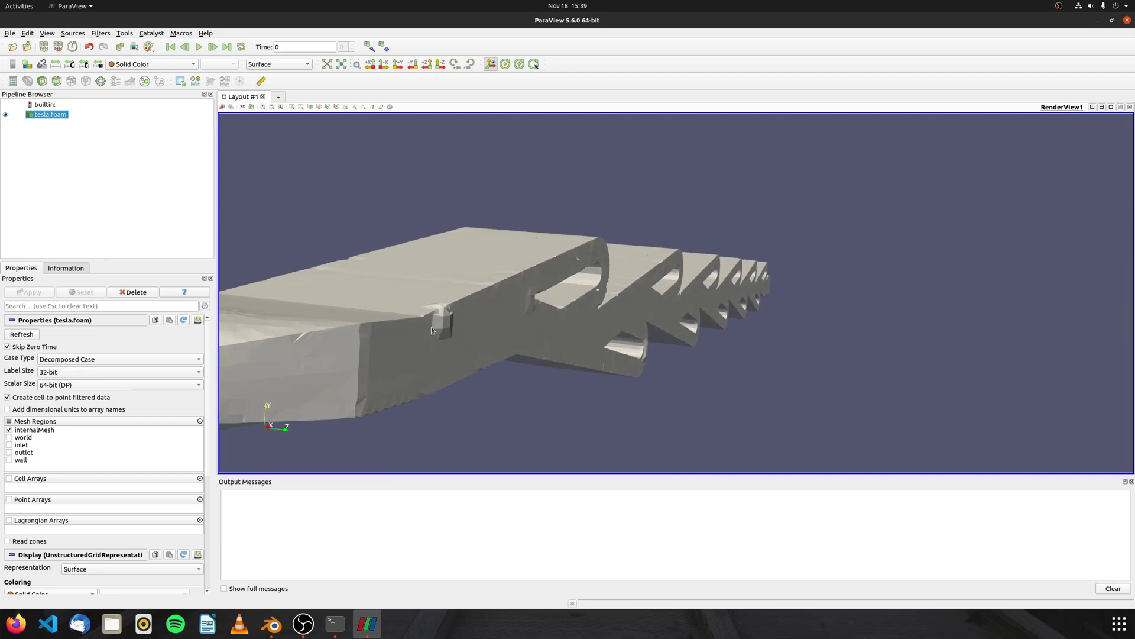
pyautogui.scroll(6, 530, 360)
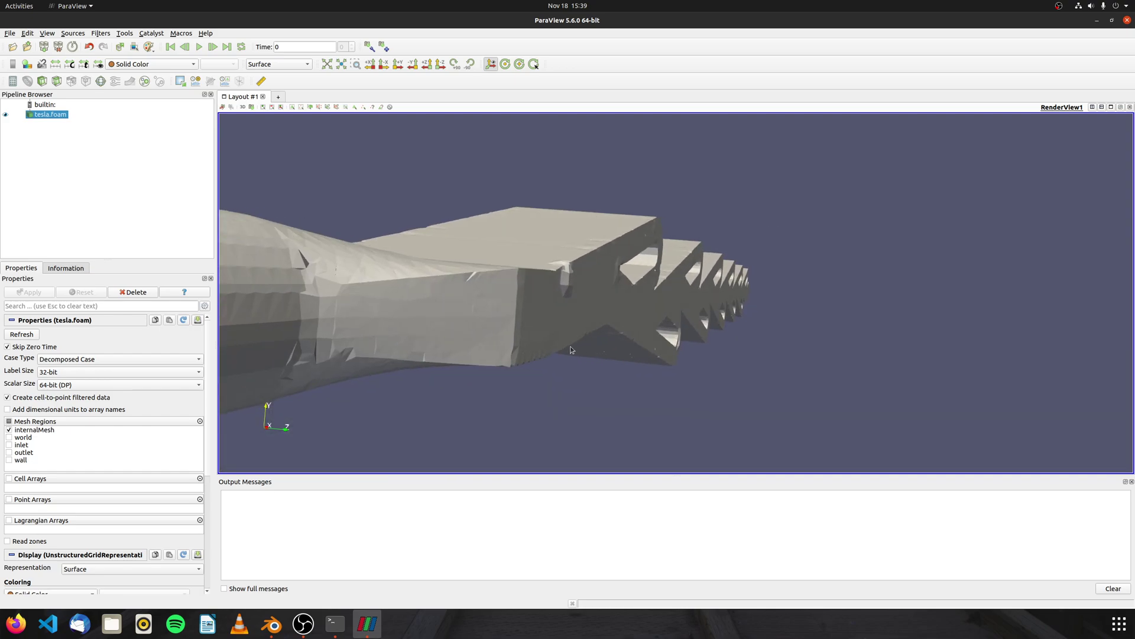
pyautogui.moveTo(684, 343); pyautogui.dragTo(378, 198)
# Clip the valve mesh with a Z-normal plane and apply it.
pyautogui.click(41, 81)
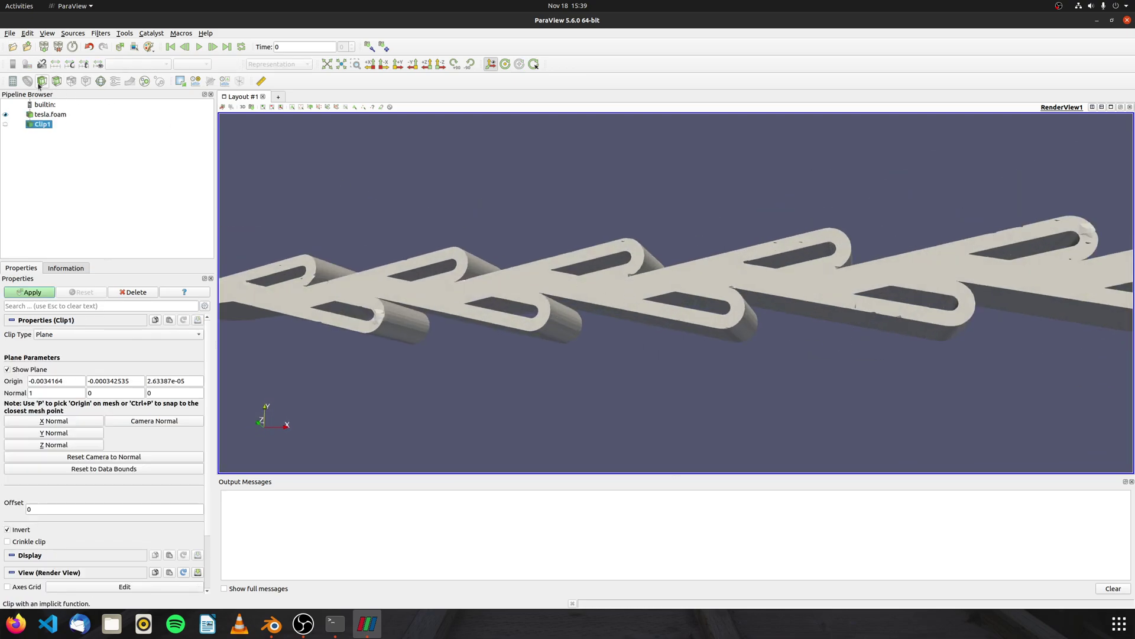
pyautogui.click(84, 437)
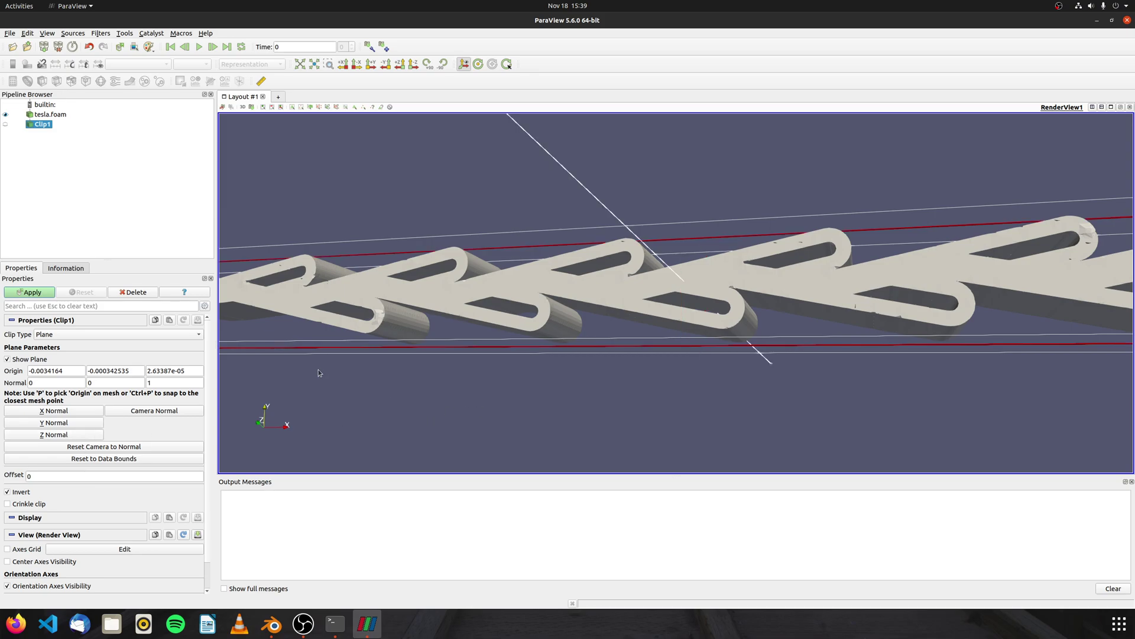
pyautogui.click(29, 292)
# Display the clip as Surface With Edges and orbit to view the whole cut valve.
pyautogui.click(278, 64)
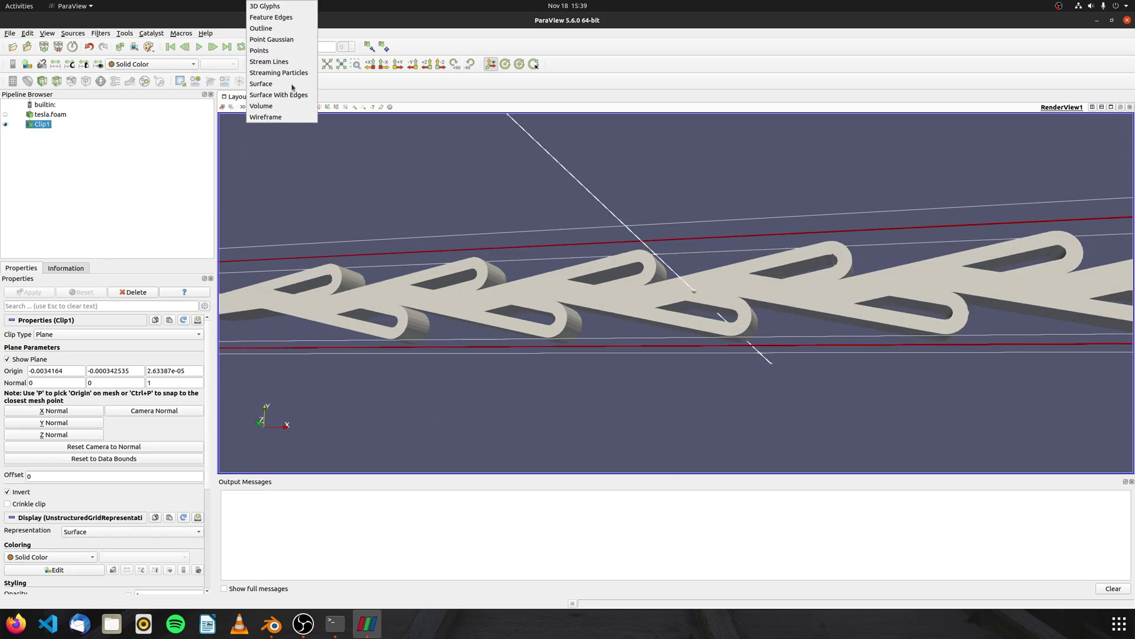
pyautogui.click(284, 95)
pyautogui.moveTo(496, 382); pyautogui.dragTo(664, 373)
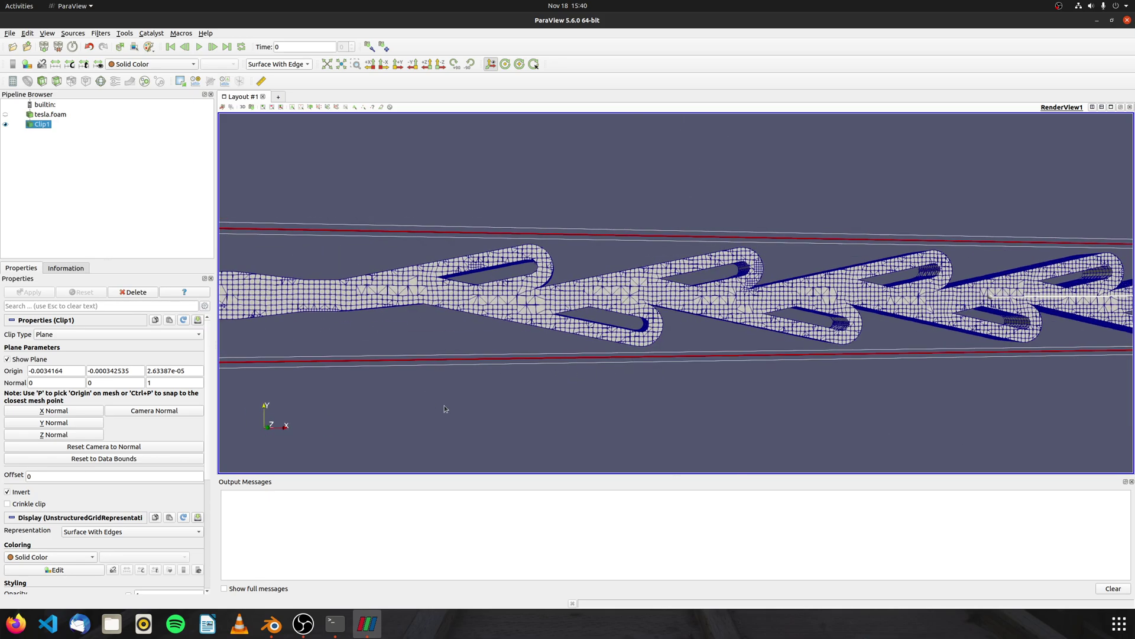
pyautogui.moveTo(445, 409); pyautogui.dragTo(540, 380)
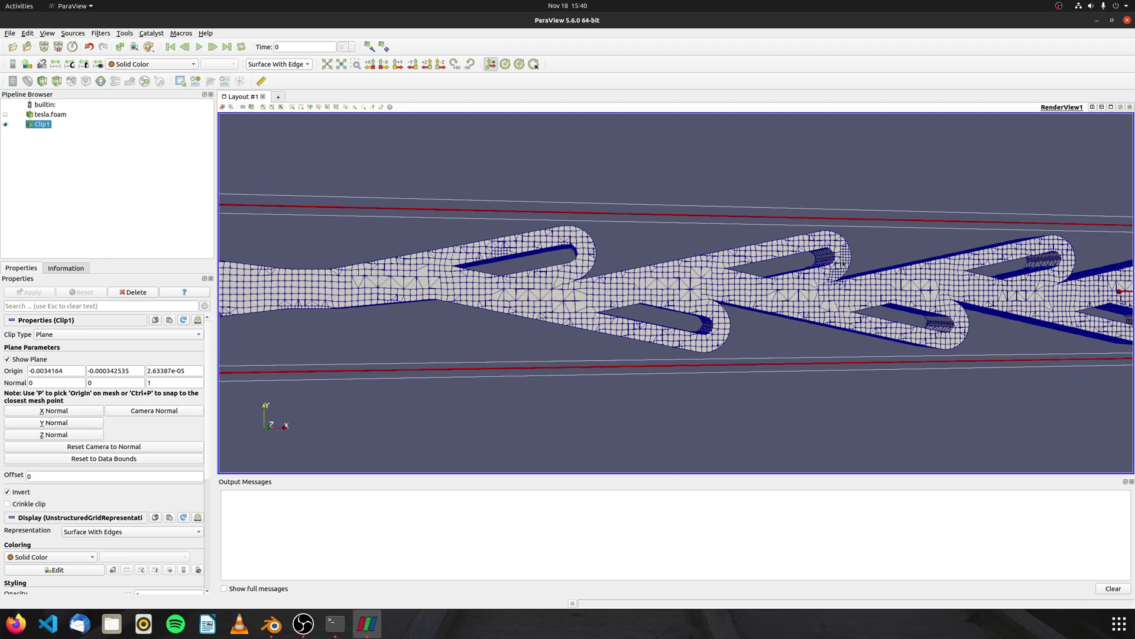
pyautogui.moveTo(788, 140); pyautogui.dragTo(516, 294)
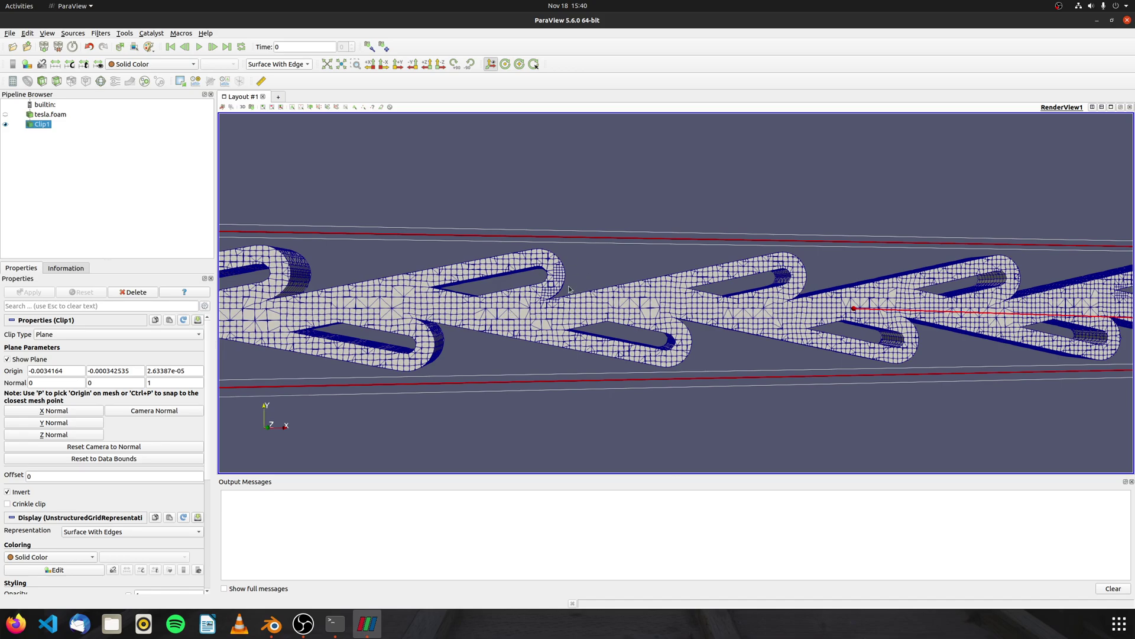
pyautogui.moveTo(526, 160); pyautogui.dragTo(554, 231)
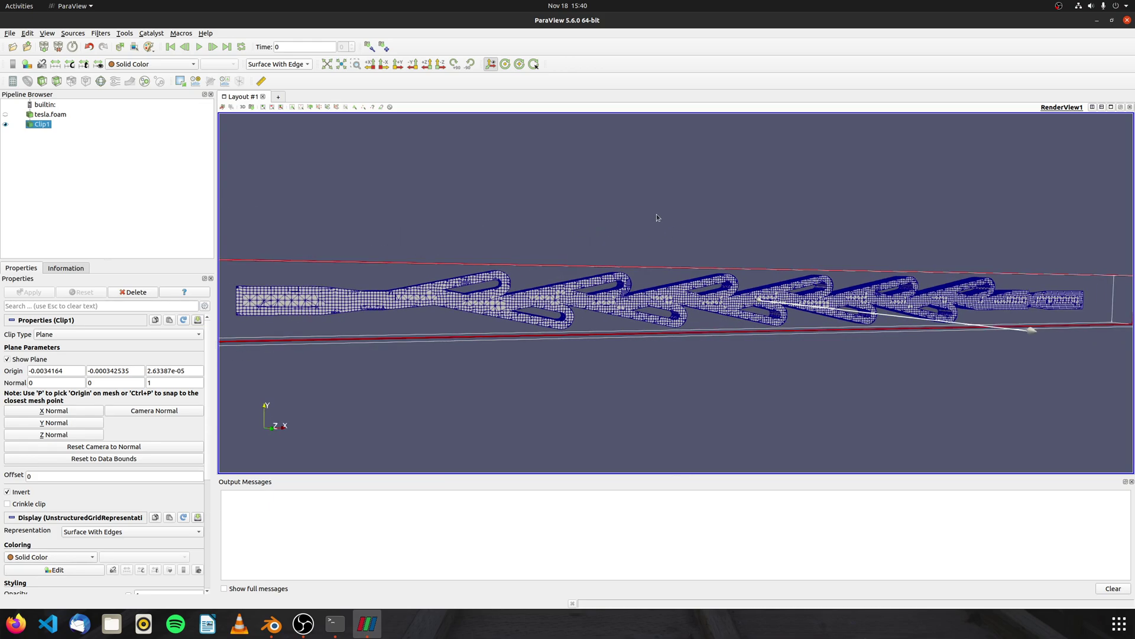
# Back in Blender, select the wall and raise its Volume Refinement Level to 4.
pyautogui.click(1127, 20)
pyautogui.click(285, 362)
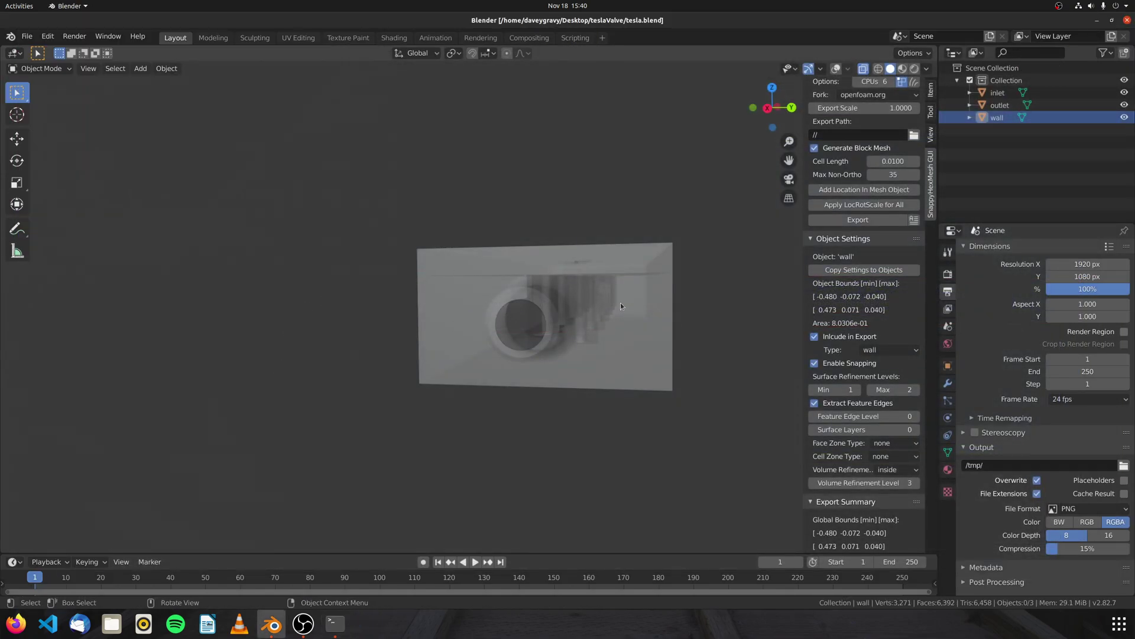
pyautogui.click(1061, 118)
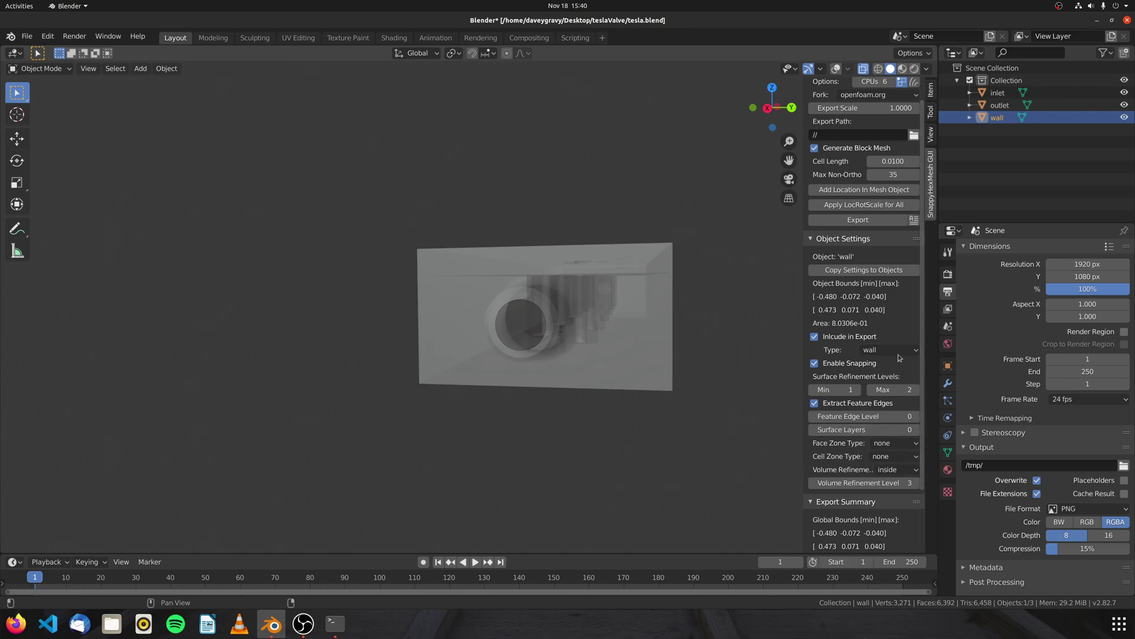
pyautogui.click(893, 161)
pyautogui.write('.0')
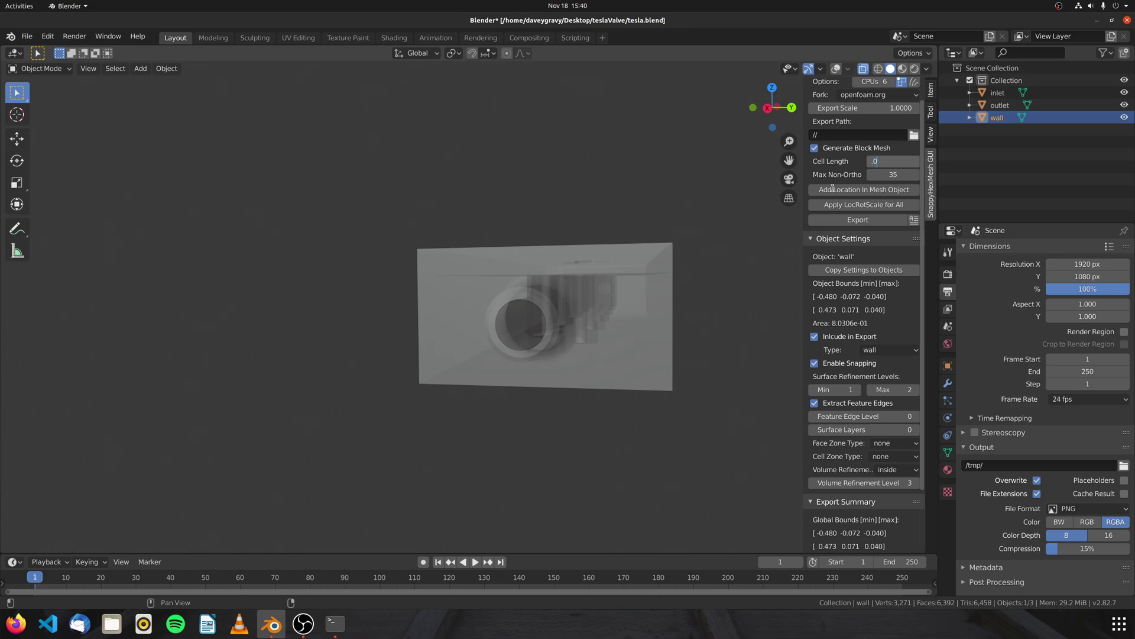
pyautogui.write('52')
pyautogui.press('Escape')
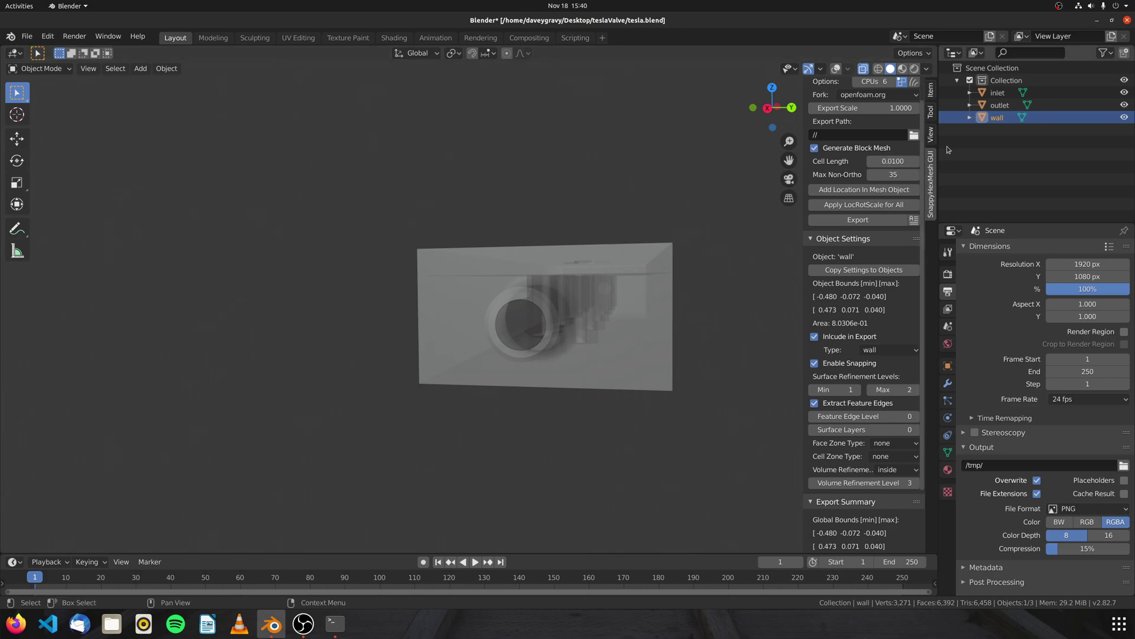
pyautogui.click(917, 483)
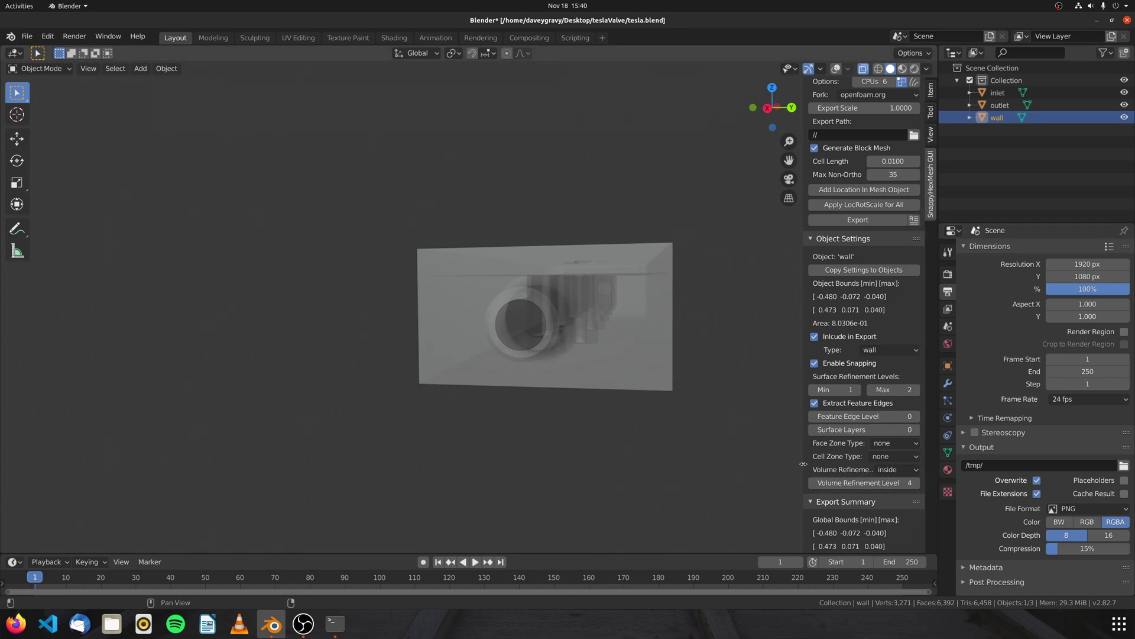
# Re-export the three meshes for OpenFOAM and return to the terminal.
pyautogui.click(343, 629)
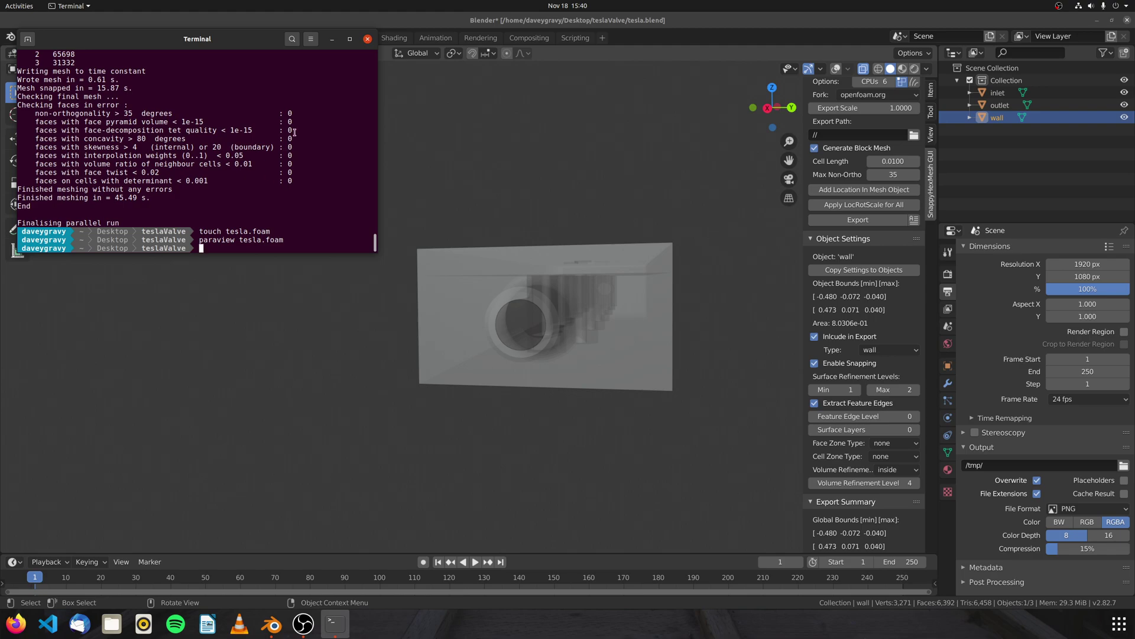
pyautogui.click(858, 219)
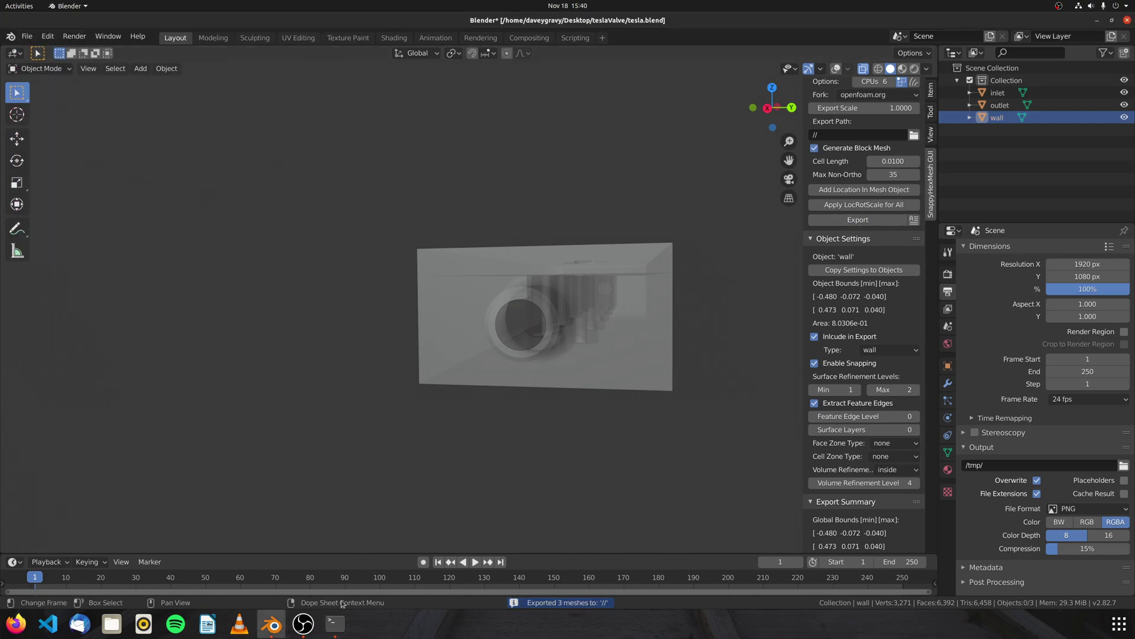
pyautogui.click(335, 623)
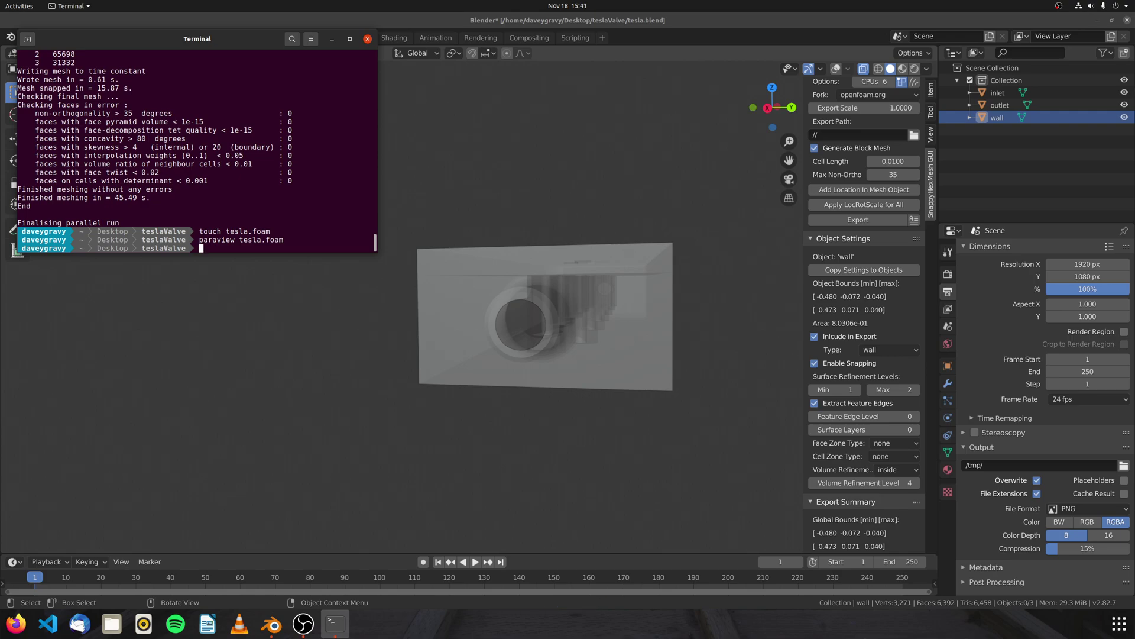
# Open the mesh script in nano to review it, then close it.
pyautogui.write('block')
pyautogui.press('BackSpace')
pyautogui.press('BackSpace')
pyautogui.press('BackSpace')
pyautogui.press('BackSpace')
pyautogui.press('BackSpace')
pyautogui.write('nano mesh')
pyautogui.press('Return')
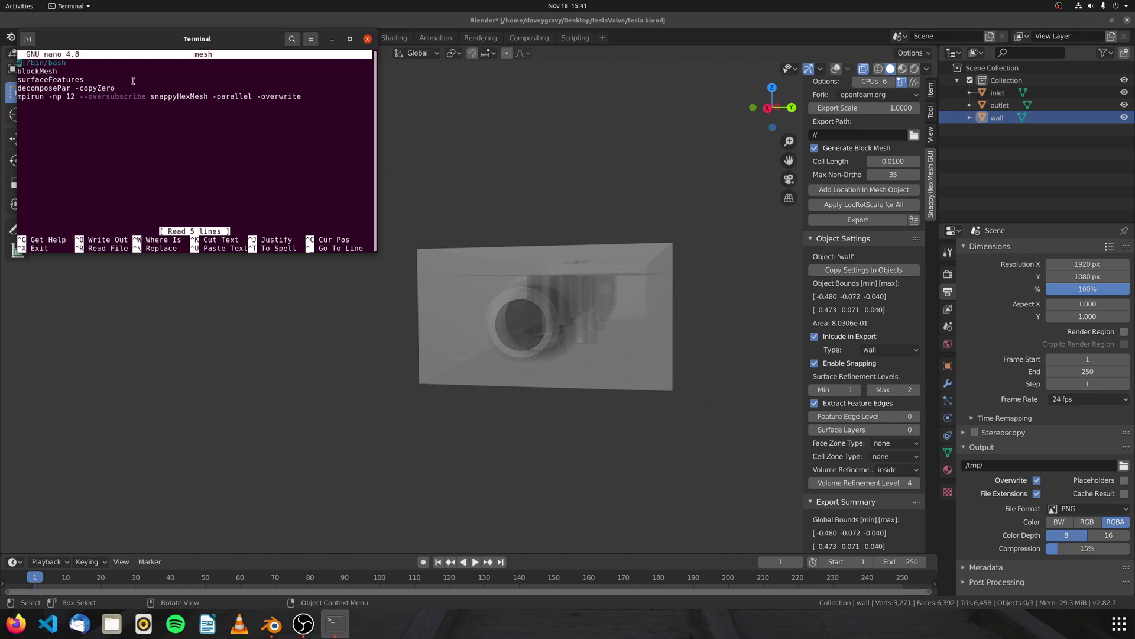
pyautogui.scroll(3, 464, 306)
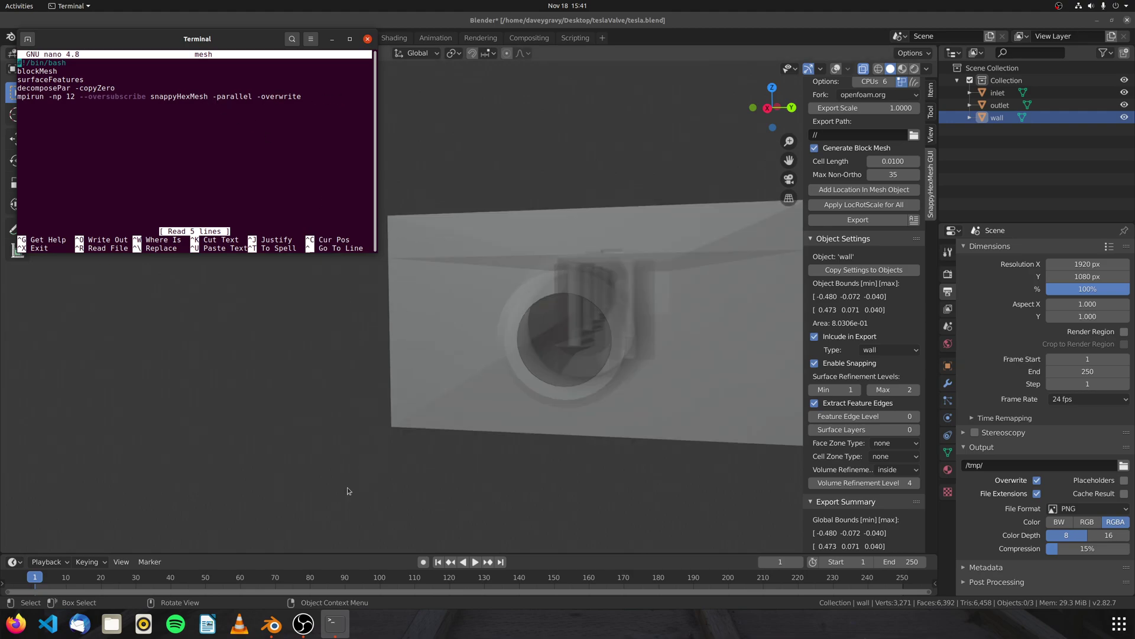
pyautogui.hotkey('ctrl', 'x')
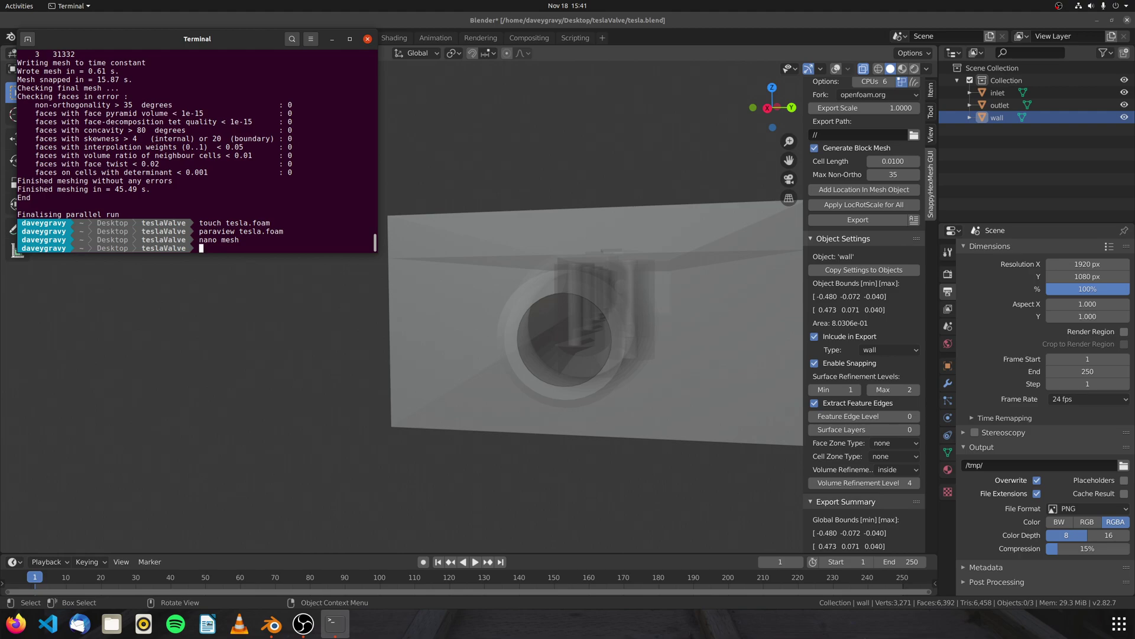
# Edit the mesh script: remove -copyZero from decomposePar, replace the mpirun count of 12, and save.
pyautogui.press('Up')
pyautogui.press('Return')
pyautogui.press('Down')
pyautogui.press('Down')
pyautogui.press('Down')
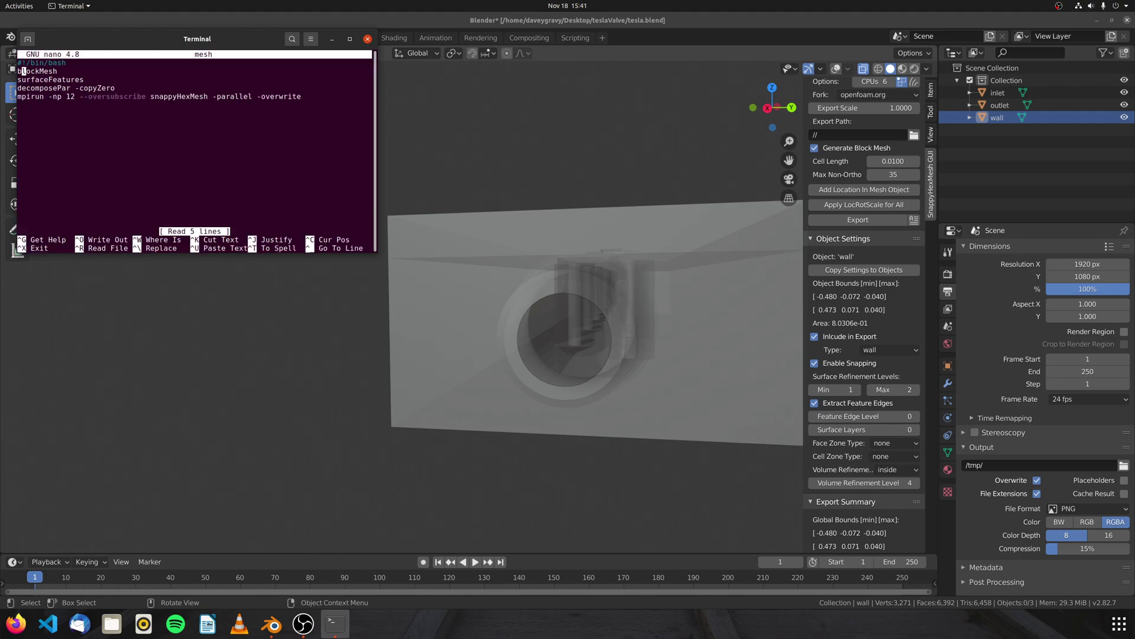
pyautogui.press('Right')
pyautogui.press('Right')
pyautogui.press('Right')
pyautogui.press('Right')
pyautogui.press('Right')
pyautogui.press('Right')
pyautogui.press('Right')
pyautogui.press('Right')
pyautogui.press('Right')
pyautogui.press('Right')
pyautogui.press('Right')
pyautogui.press('Right')
pyautogui.press('Delete')
pyautogui.press('Delete')
pyautogui.press('Delete')
pyautogui.press('Delete')
pyautogui.press('Delete')
pyautogui.press('Delete')
pyautogui.press('Delete')
pyautogui.press('Delete')
pyautogui.press('BackSpace')
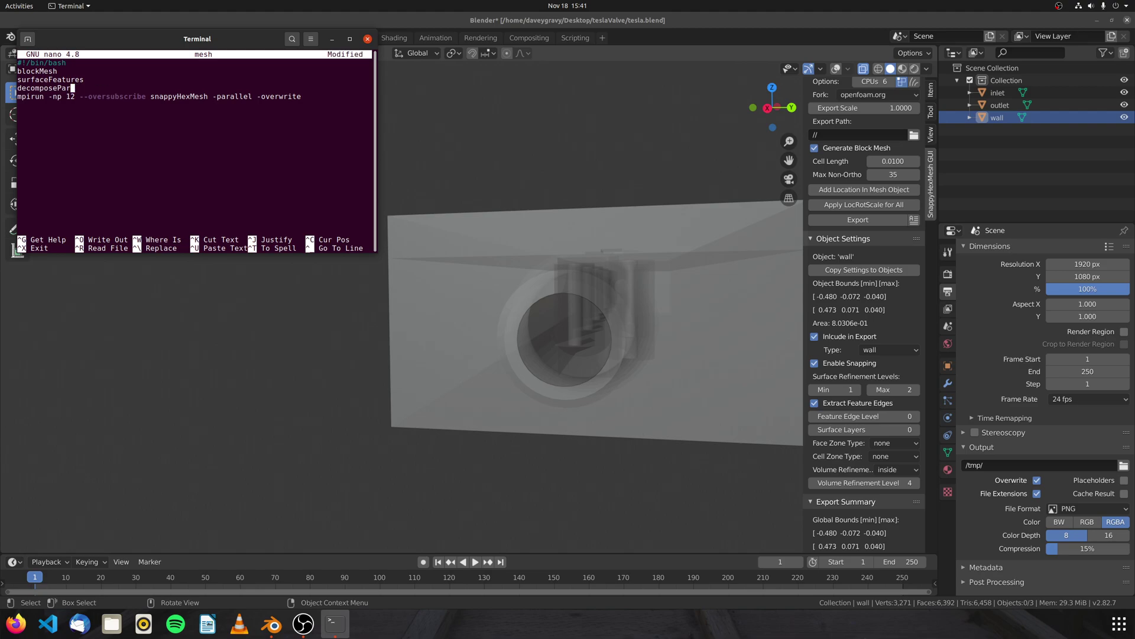
pyautogui.press('Down')
pyautogui.press('Delete')
pyautogui.press('BackSpace')
pyautogui.write('7')
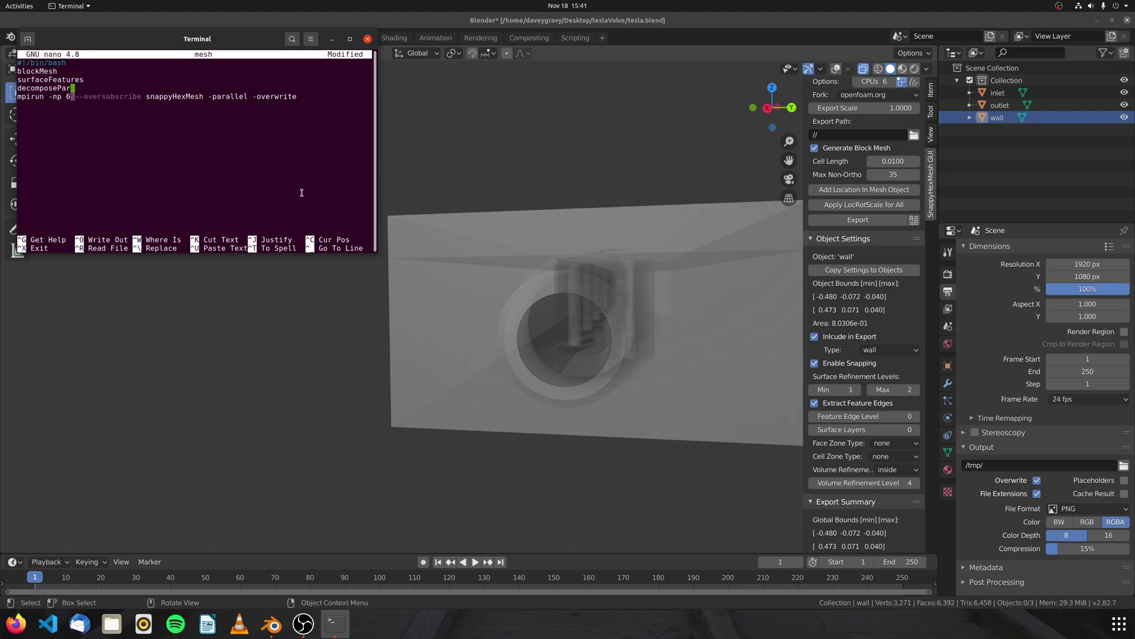
pyautogui.hotkey('ctrl', 's')
pyautogui.press('super')
pyautogui.press('super')
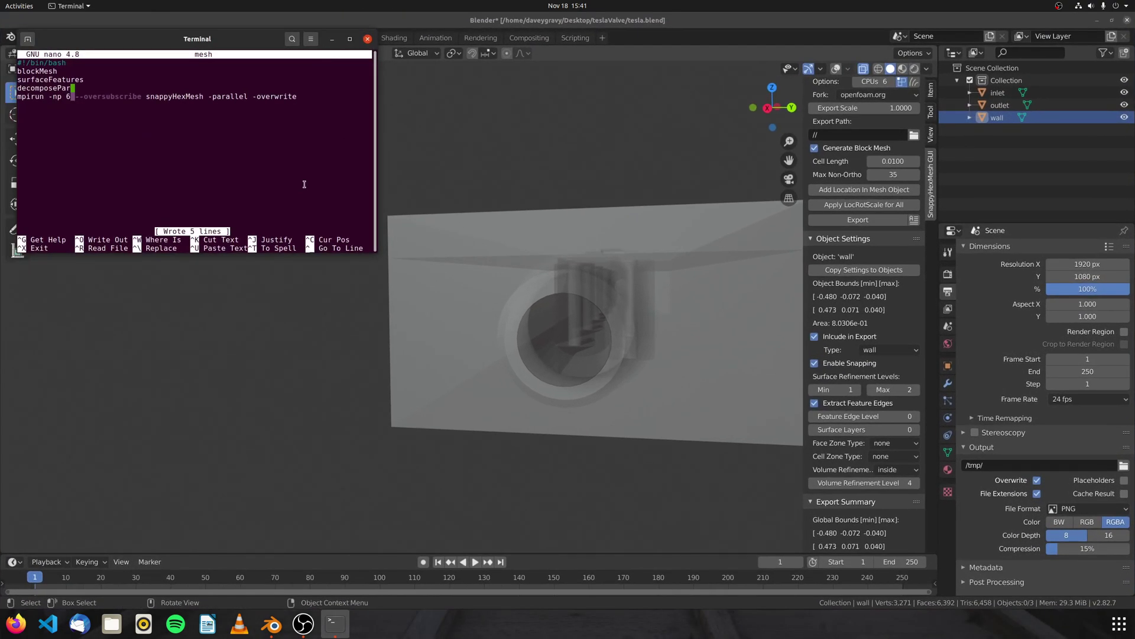
pyautogui.hotkey('ctrl', 'x')
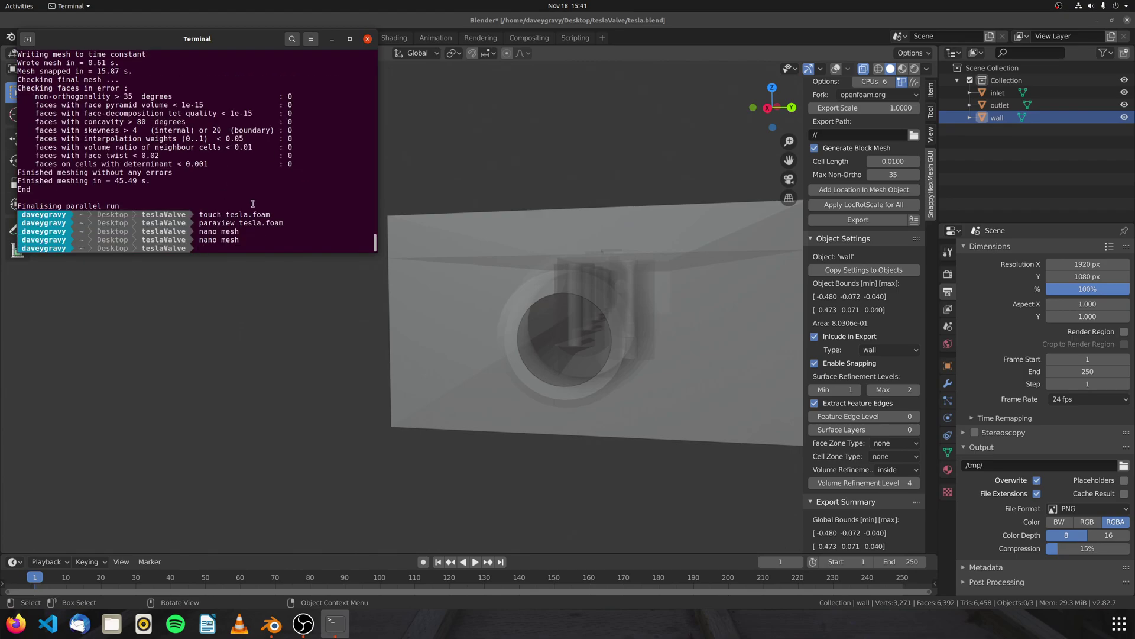
# List the case folder, delete old processor folders with rm -r proc*, and run ./mesh.
pyautogui.write('ls')
pyautogui.press('Return')
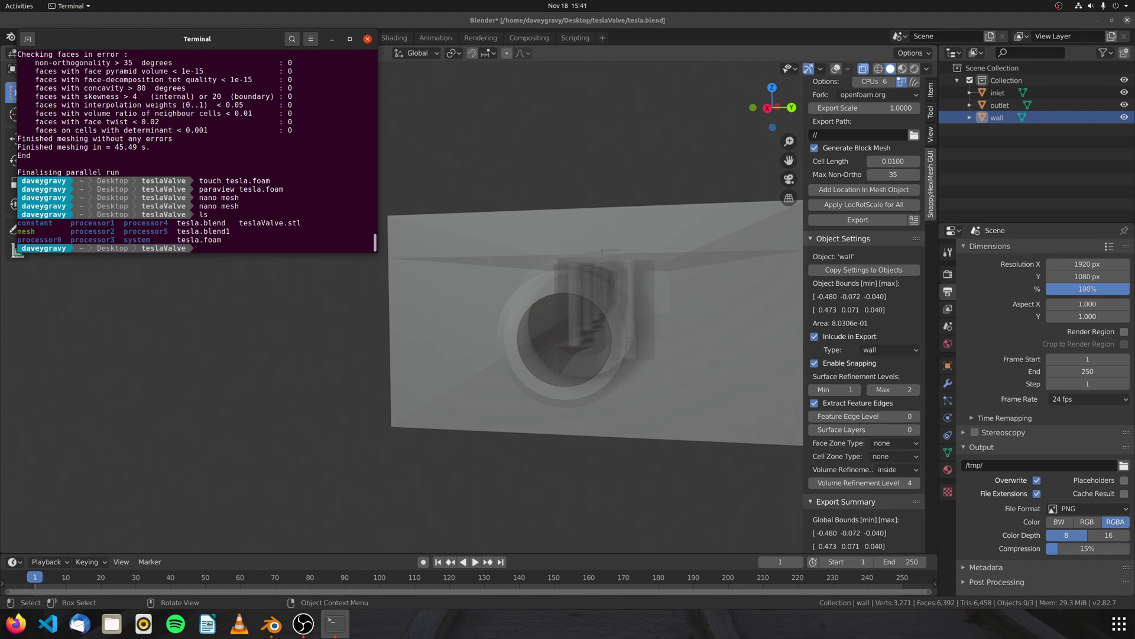
pyautogui.write('rm -r proc')
pyautogui.press('BackSpace')
pyautogui.press('BackSpace')
pyautogui.write('*')
pyautogui.press('Return')
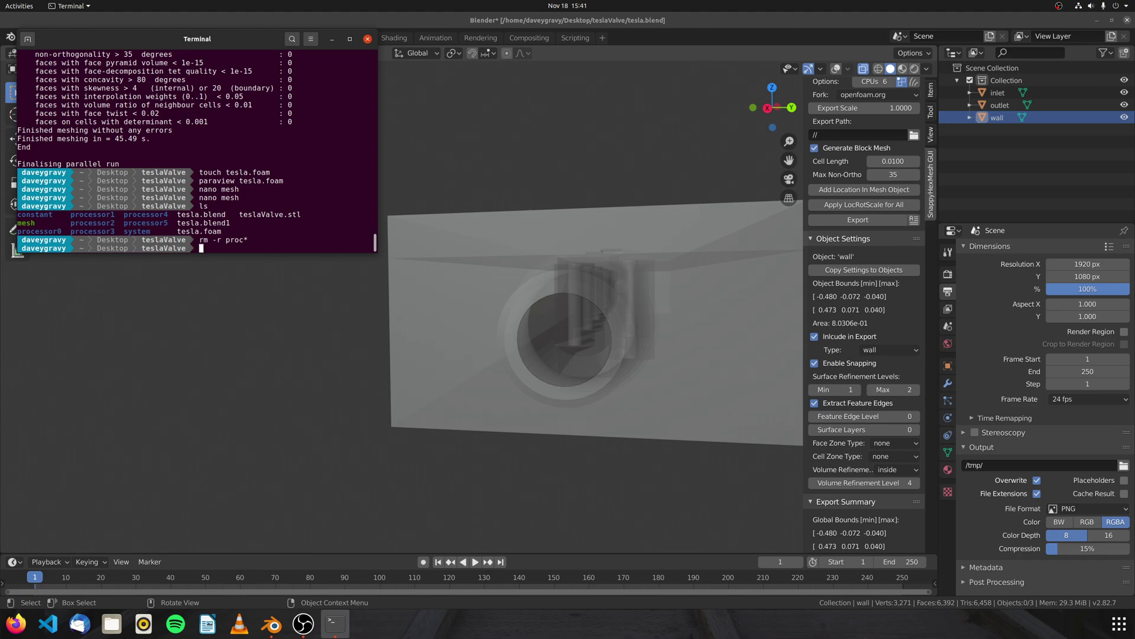
pyautogui.write('./mesh')
pyautogui.press('Return')
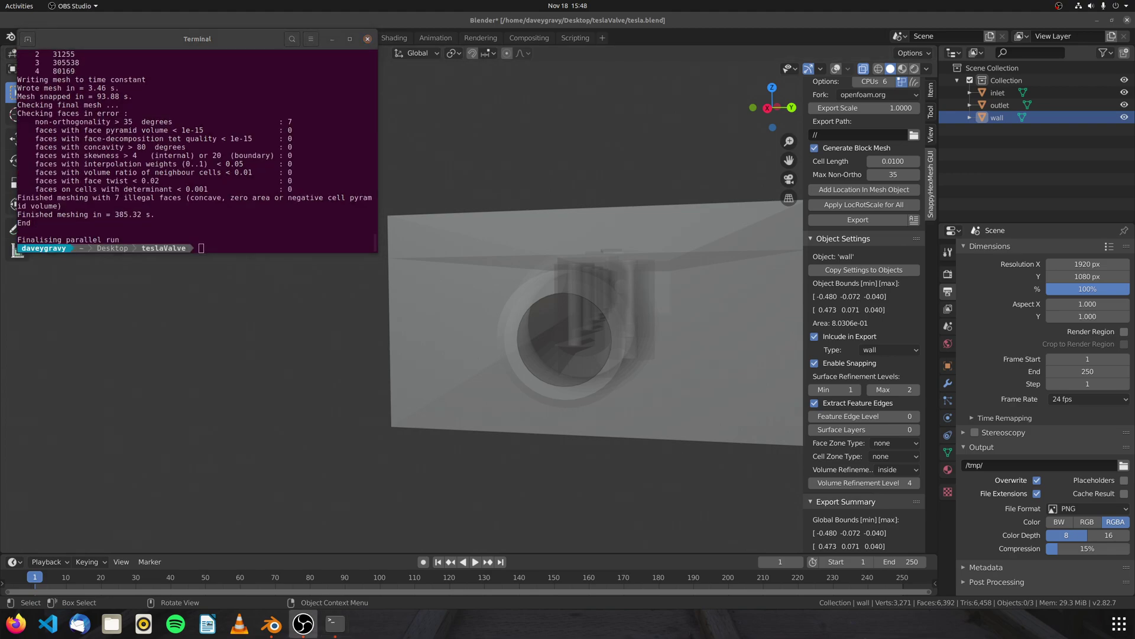
# Type the 'paraview tesla.f' command at the terminal prompt after meshing finishes.
pyautogui.click(270, 178)
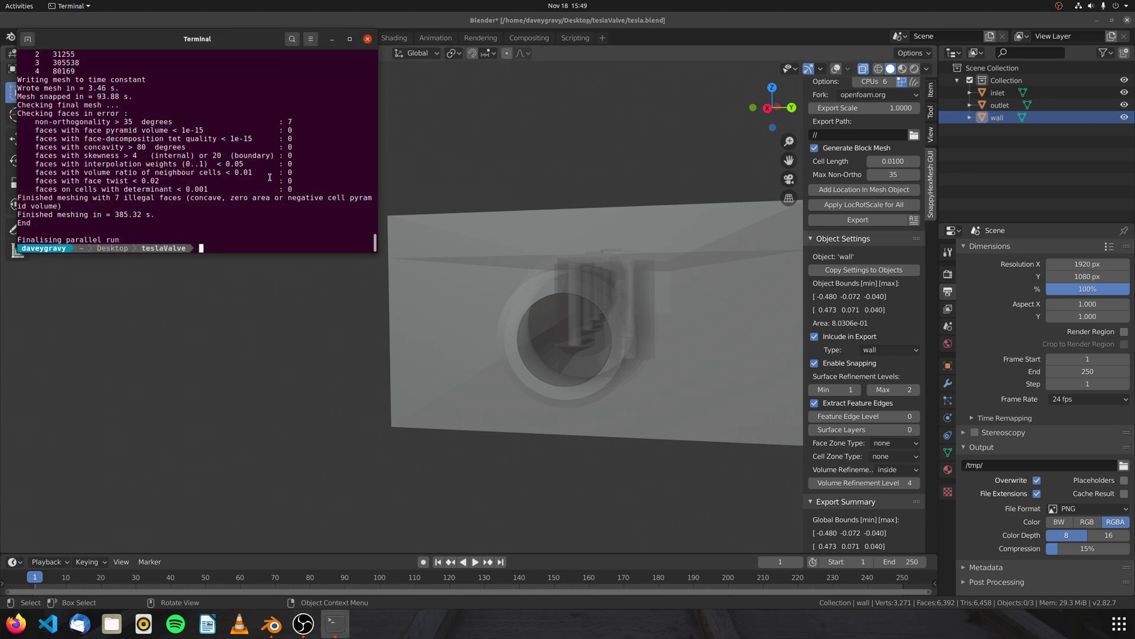
pyautogui.write('[ara')
pyautogui.press('BackSpace')
pyautogui.press('BackSpace')
pyautogui.press('BackSpace')
pyautogui.press('BackSpace')
pyautogui.write('paraview tesla.f')
# Launch ParaView on tesla.foam and apply it as a Decomposed Case.
pyautogui.press('Tab')
pyautogui.press('Return')
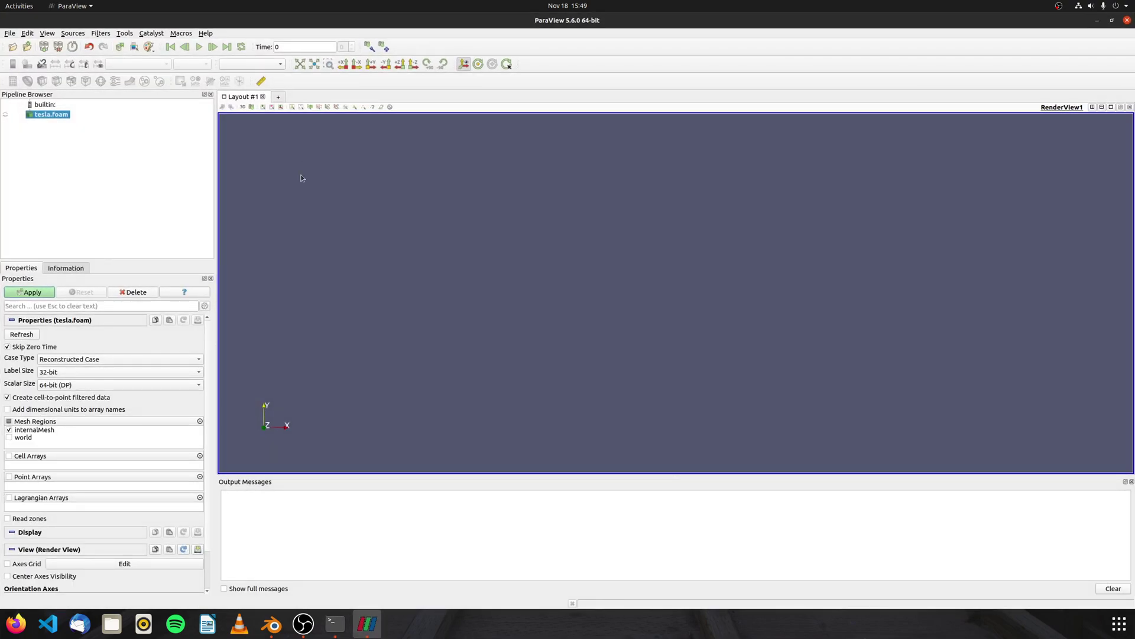
pyautogui.click(118, 358)
pyautogui.click(77, 360)
pyautogui.hotkey('alt', 'a')
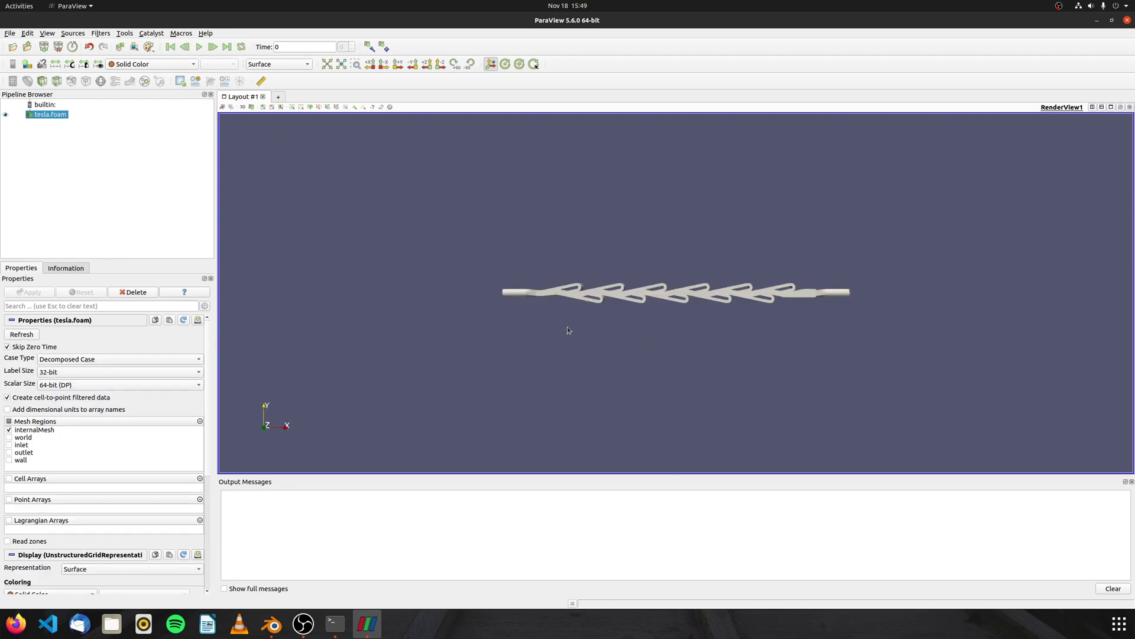
# Orbit and zoom the remeshed valve, then set the view direction to -Z.
pyautogui.scroll(4, 555, 322)
pyautogui.scroll(3, 545, 317)
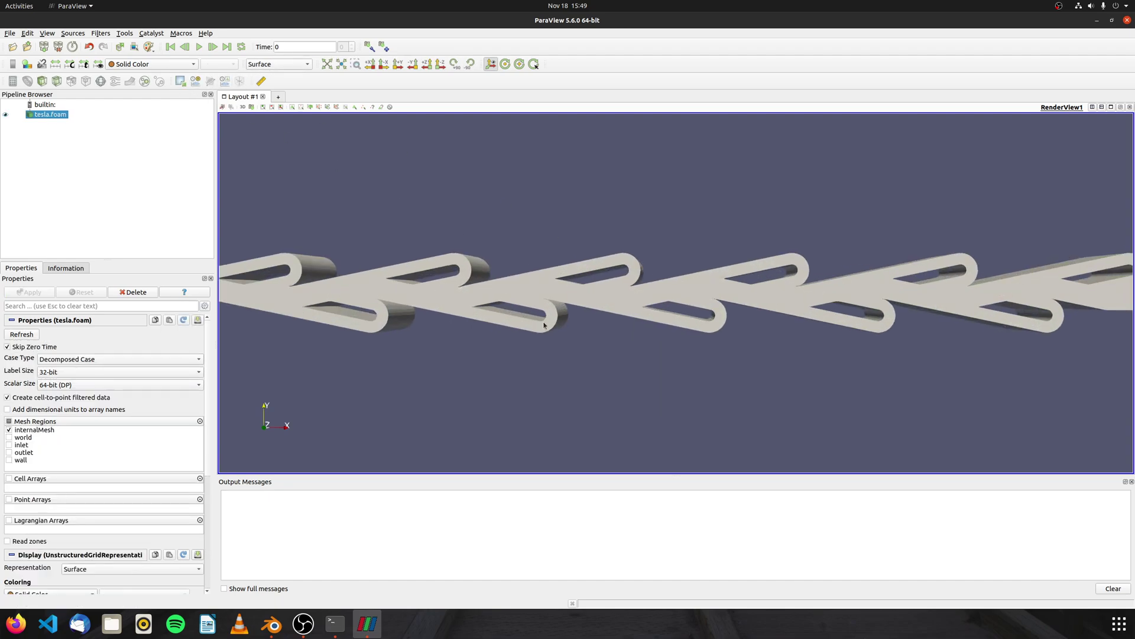
pyautogui.moveTo(552, 321); pyautogui.dragTo(600, 335)
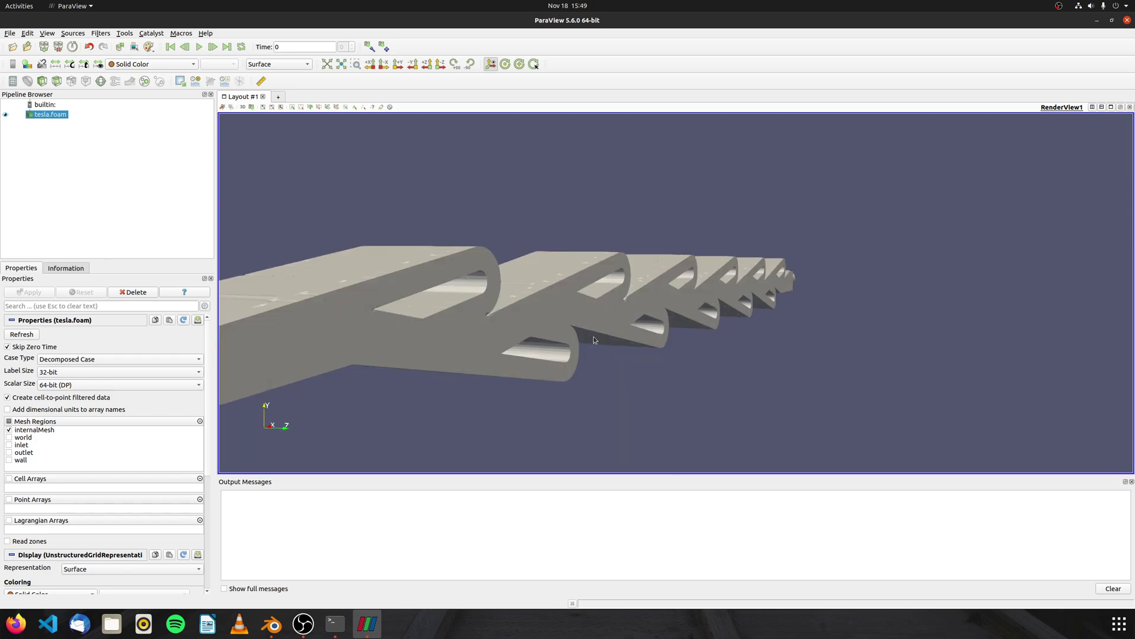
pyautogui.scroll(3, 594, 340)
pyautogui.scroll(-3, 593, 371)
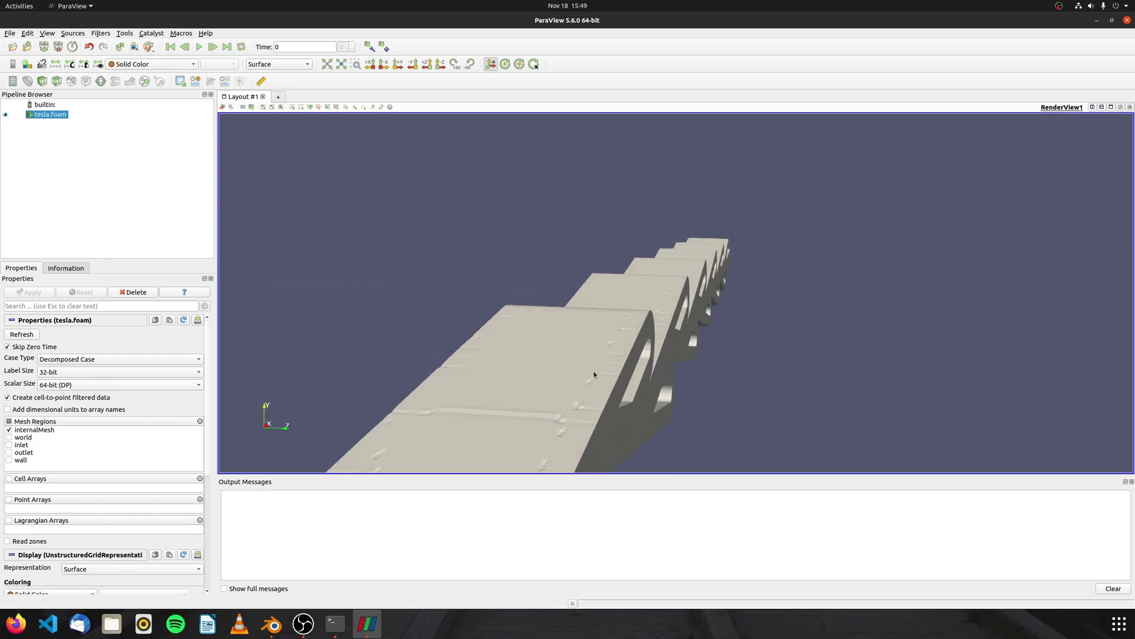
pyautogui.scroll(3, 644, 377)
pyautogui.moveTo(645, 381); pyautogui.dragTo(594, 324)
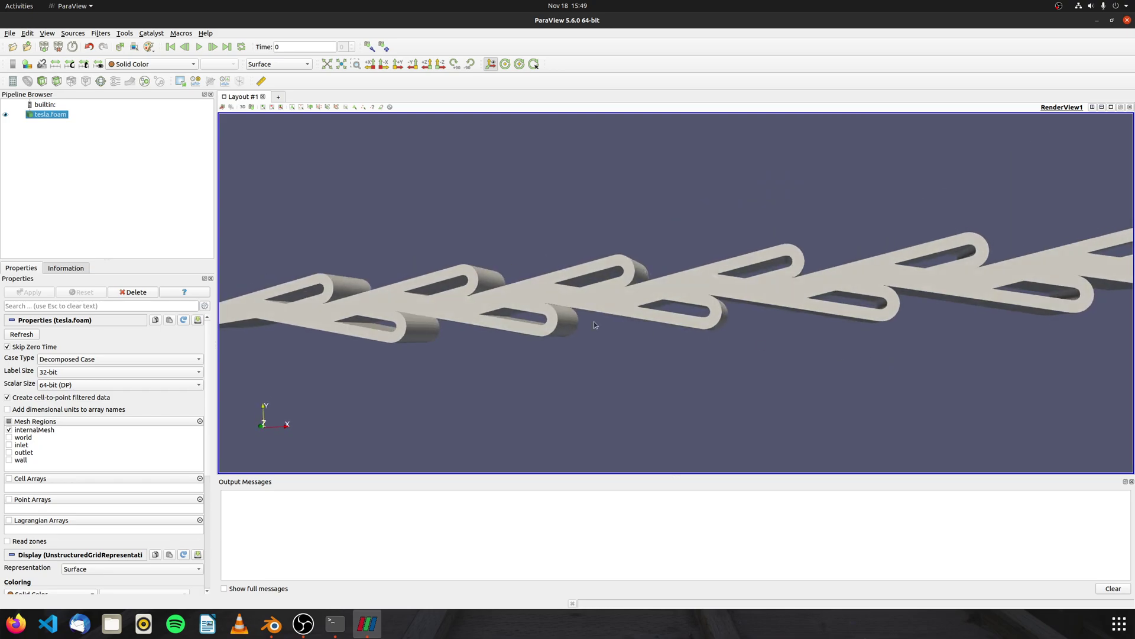
pyautogui.click(440, 64)
# Add a Clip filter with a Z-normal plane and apply it.
pyautogui.click(42, 80)
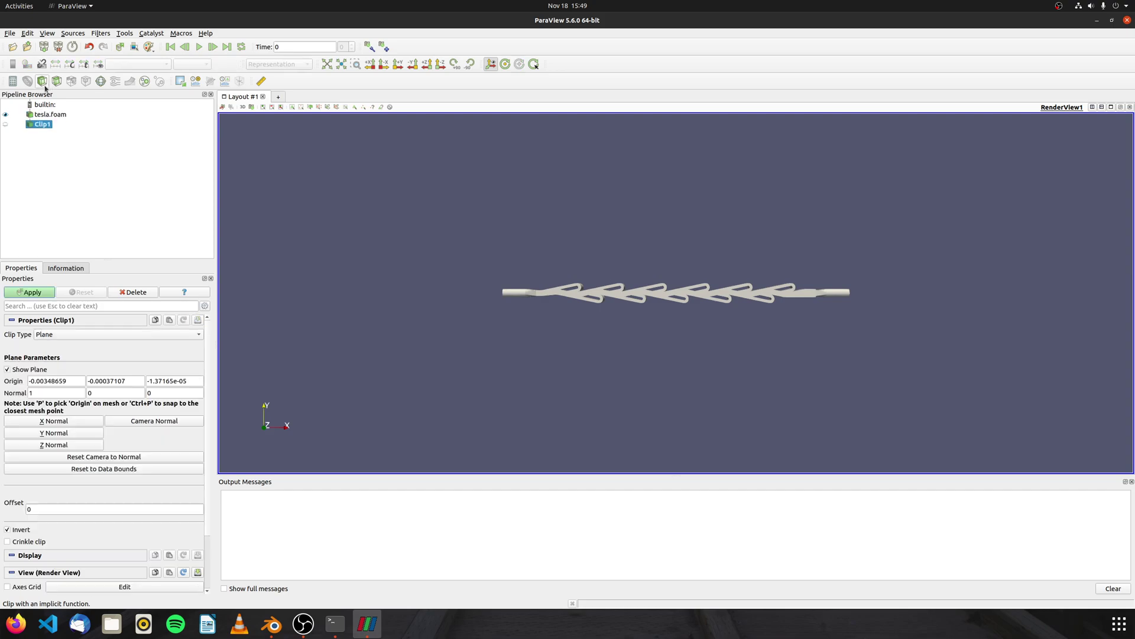
pyautogui.click(84, 436)
pyautogui.click(30, 292)
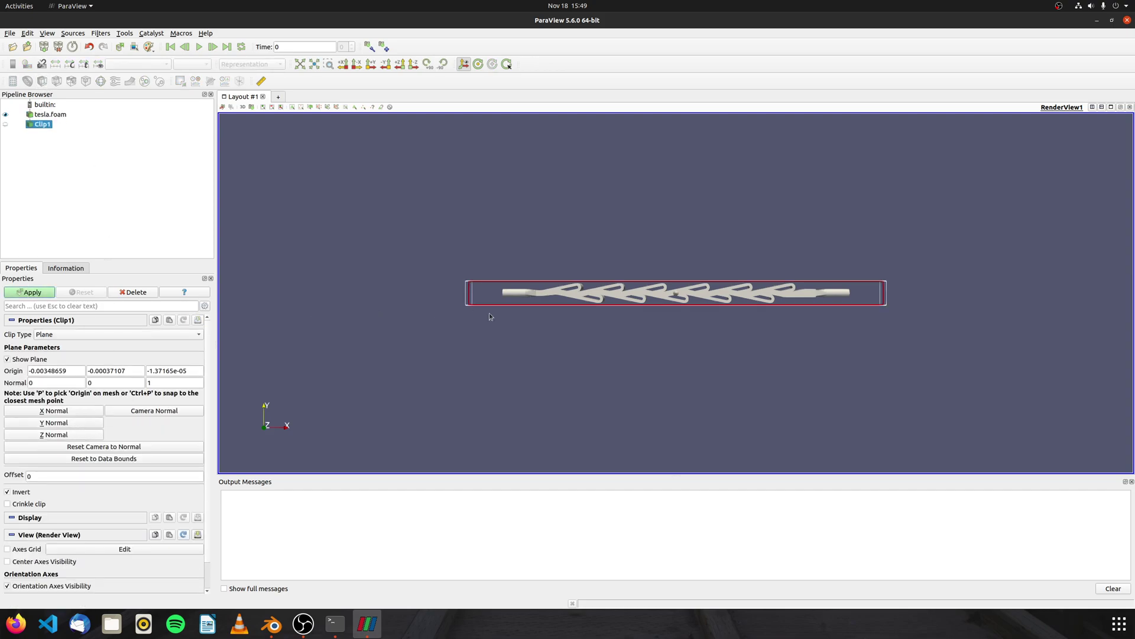
pyautogui.click(279, 64)
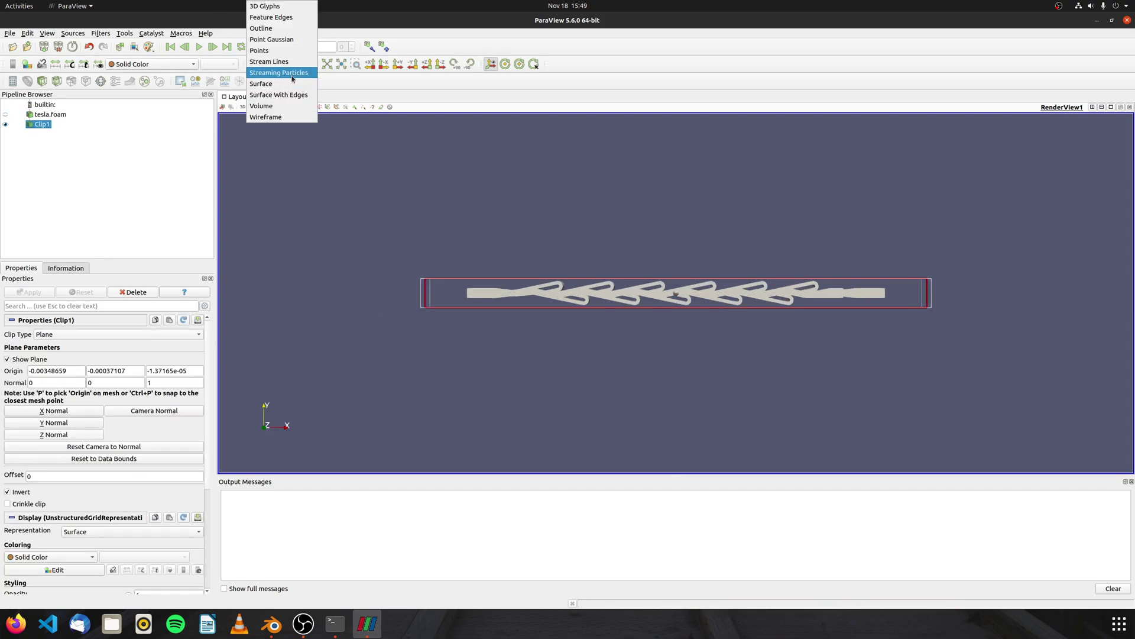
# Show the clip as Surface With Edges and zoom in on the refined cells.
pyautogui.click(293, 93)
pyautogui.scroll(8, 604, 331)
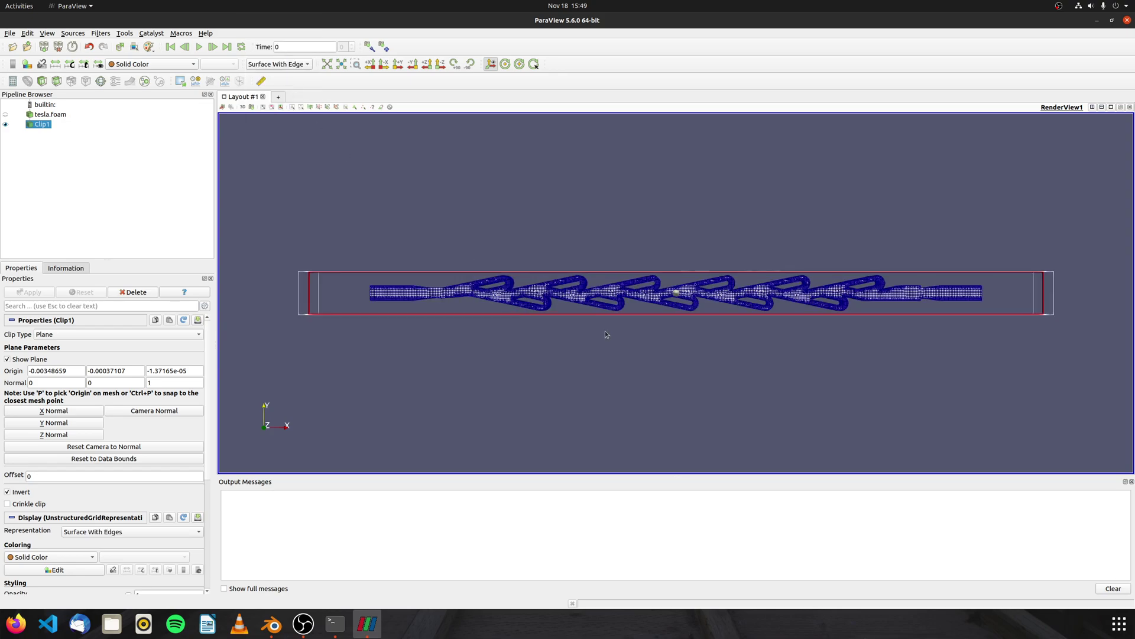
pyautogui.scroll(3, 608, 331)
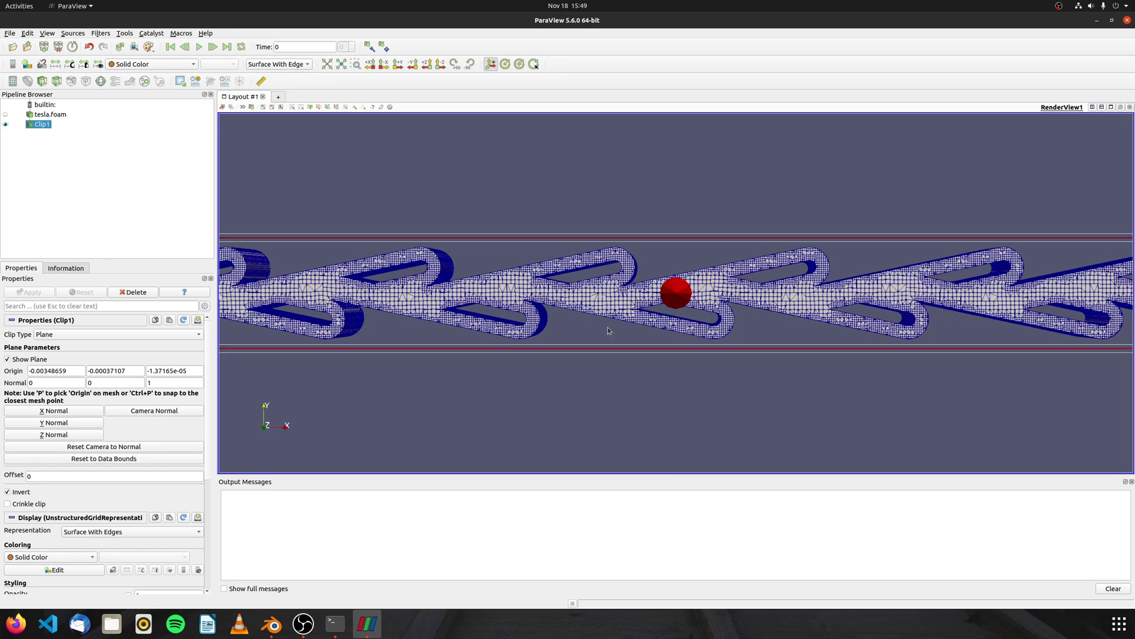
pyautogui.scroll(2, 804, 394)
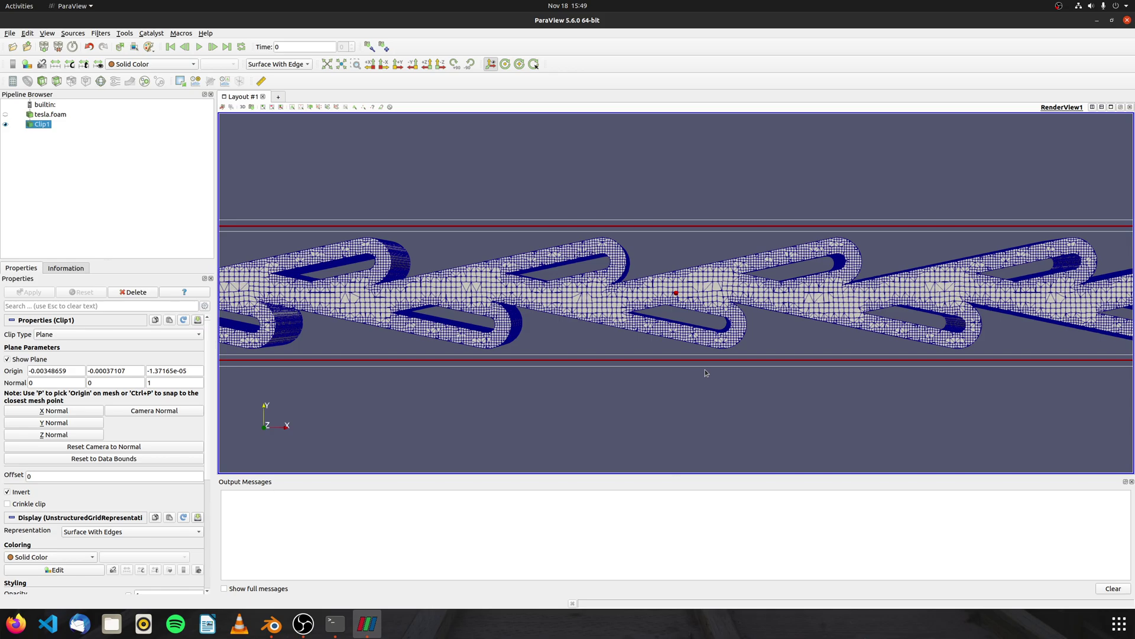
pyautogui.scroll(-2, 670, 160)
pyautogui.scroll(-1, 669, 160)
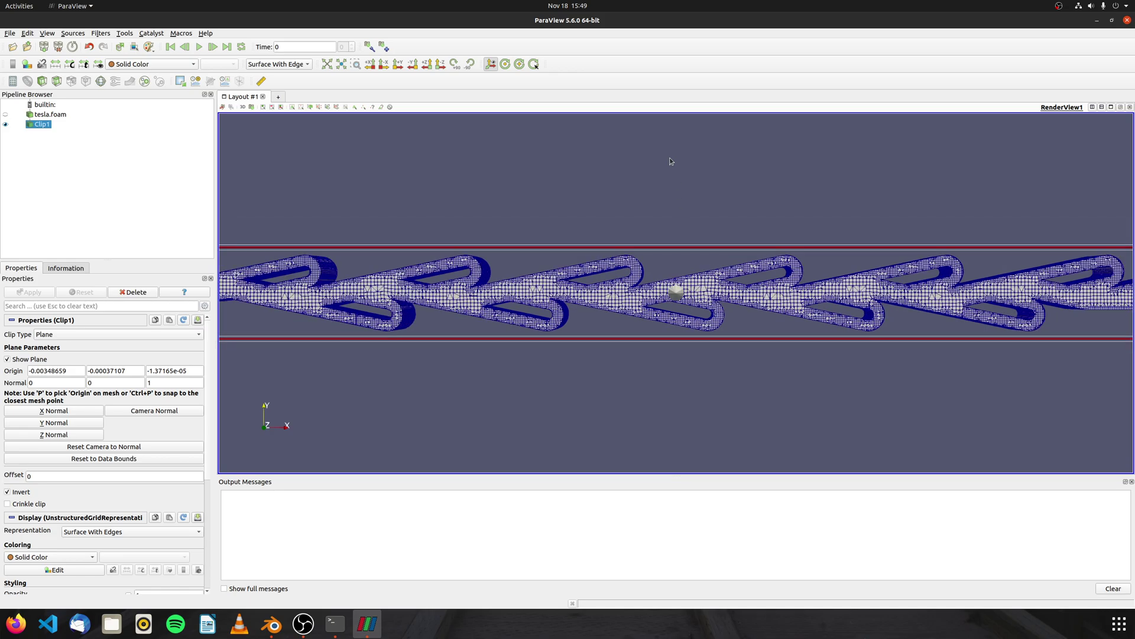
pyautogui.scroll(-1, 655, 289)
pyautogui.scroll(2, 674, 378)
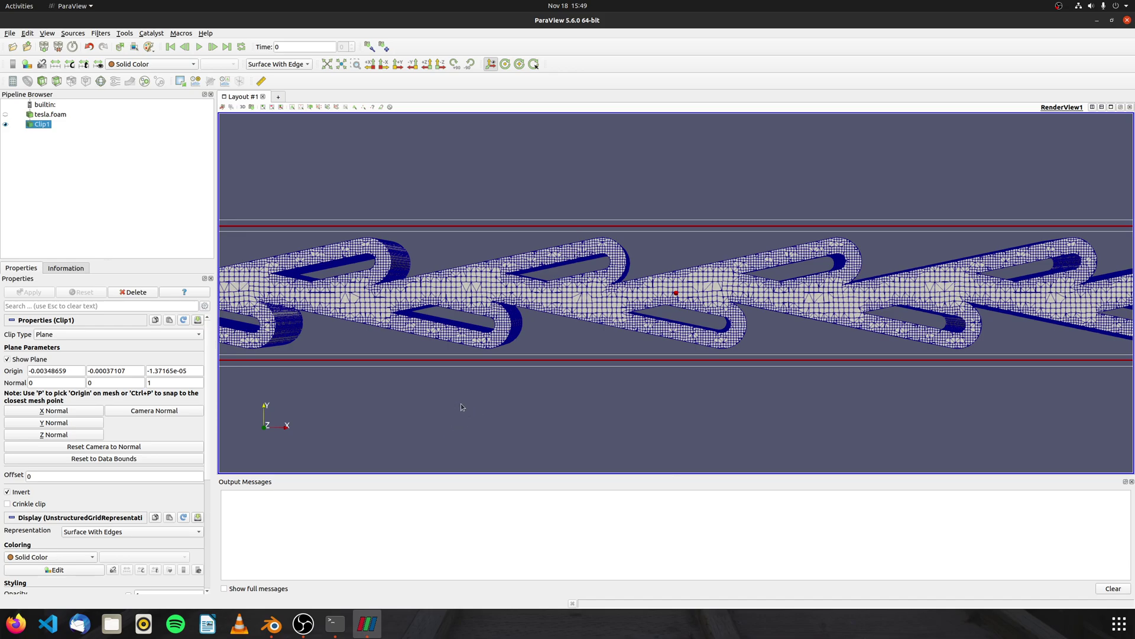
# Orbit and pan along the clipped valve to the straight outlet end.
pyautogui.moveTo(615, 388); pyautogui.dragTo(536, 385)
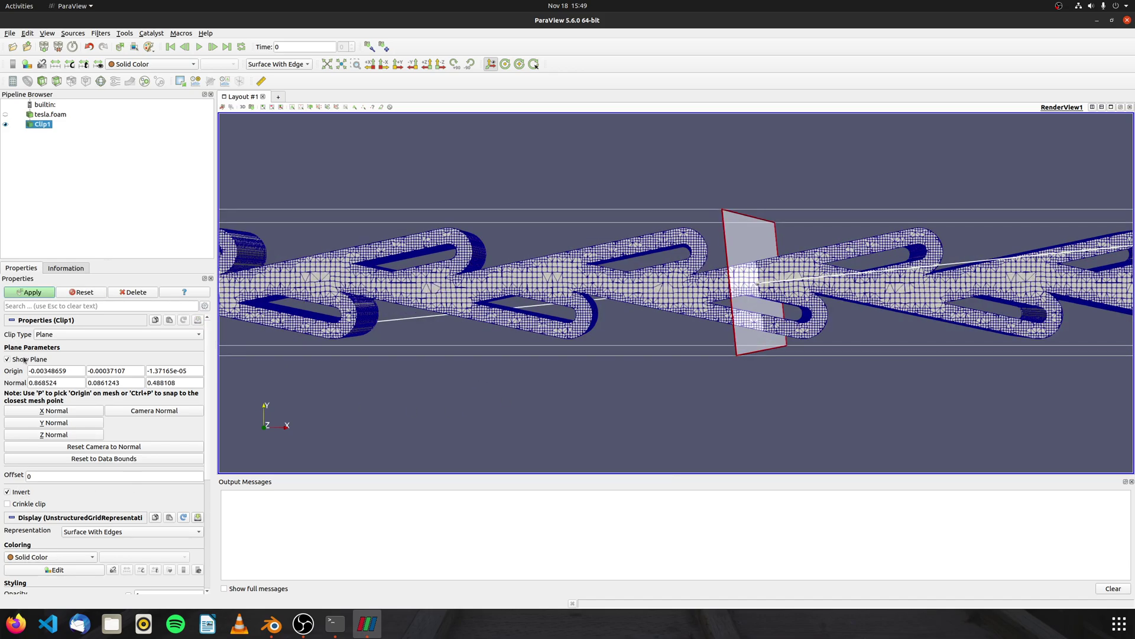
pyautogui.moveTo(564, 411); pyautogui.dragTo(534, 247)
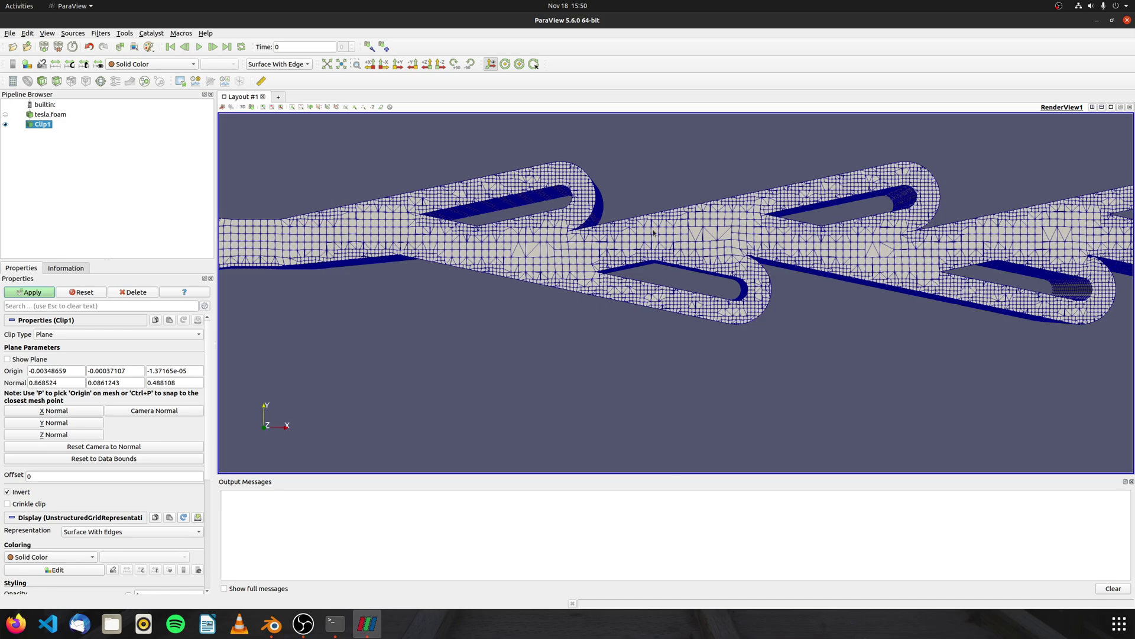
pyautogui.moveTo(927, 370); pyautogui.dragTo(593, 334)
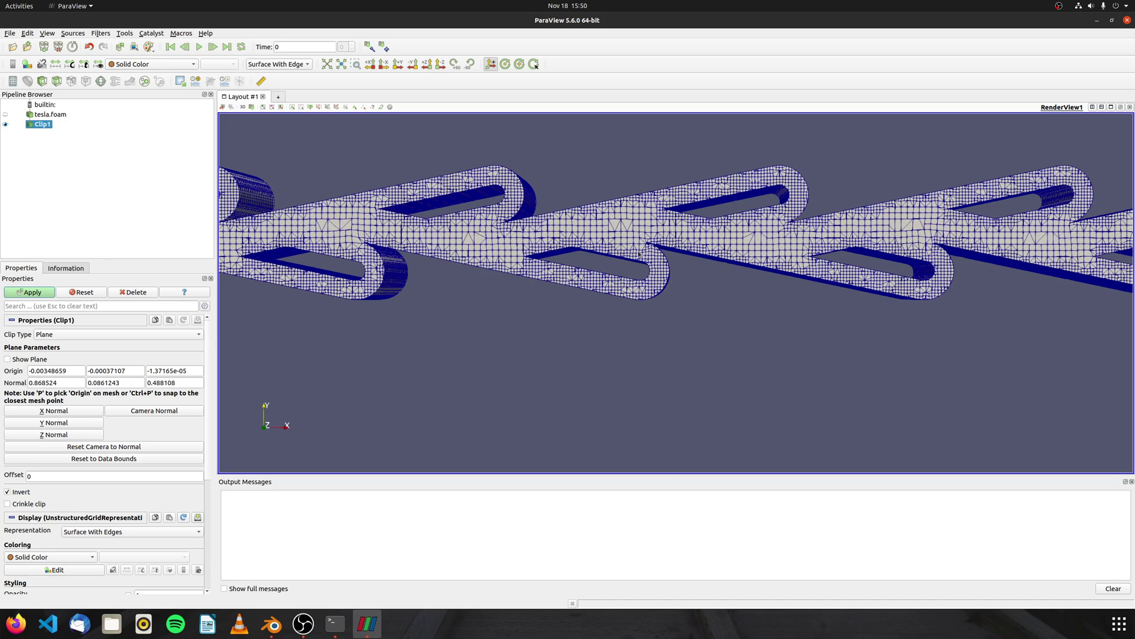
pyautogui.moveTo(799, 263); pyautogui.dragTo(461, 298)
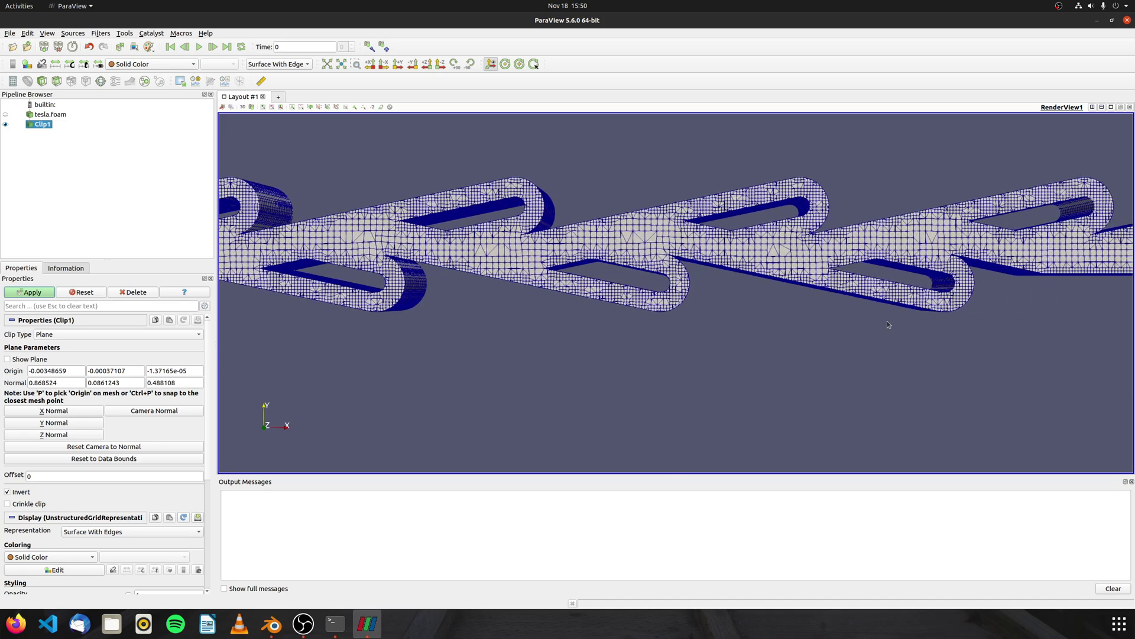
pyautogui.moveTo(887, 321); pyautogui.dragTo(489, 306)
pyautogui.moveTo(633, 302); pyautogui.dragTo(550, 311)
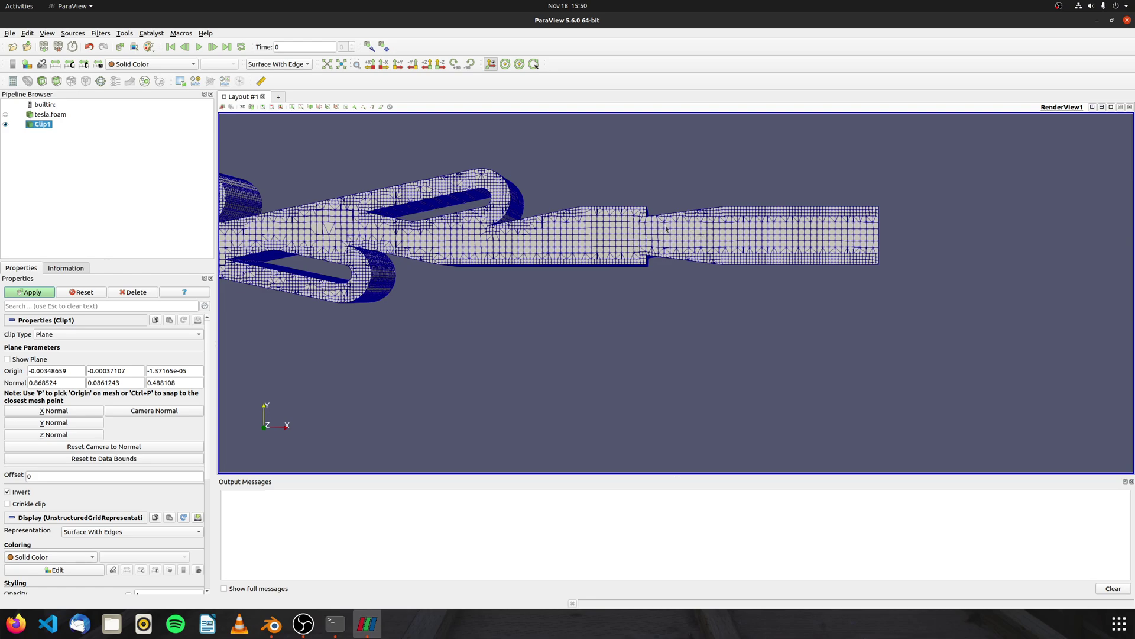
# Close ParaView and set the block mesh Cell Length to 0.0050 in Blender.
pyautogui.click(1127, 19)
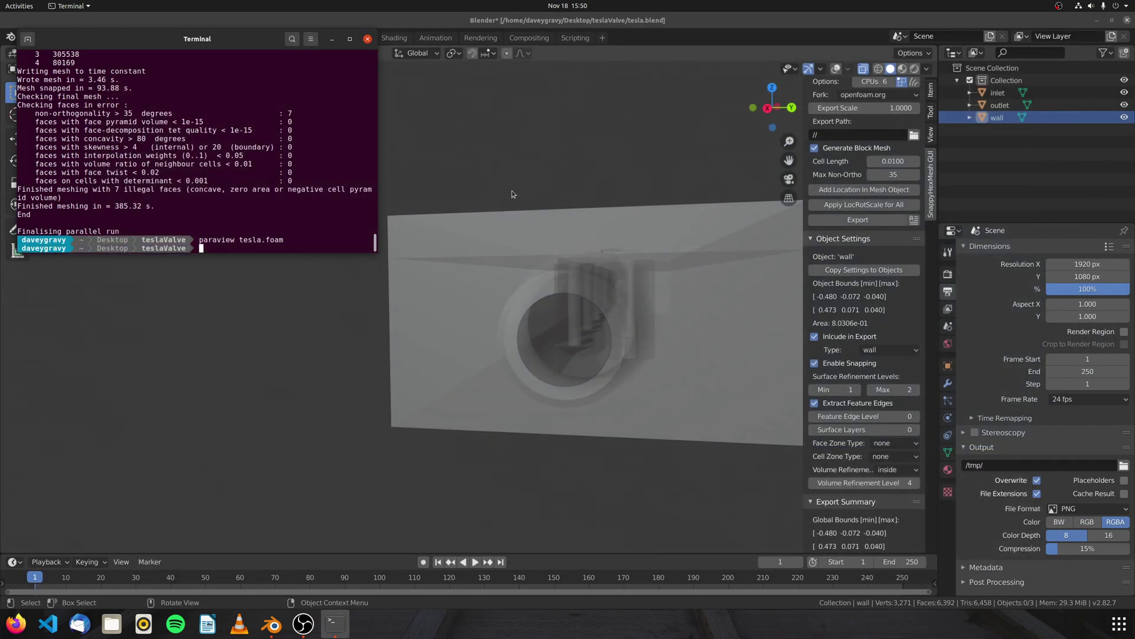
pyautogui.click(580, 222)
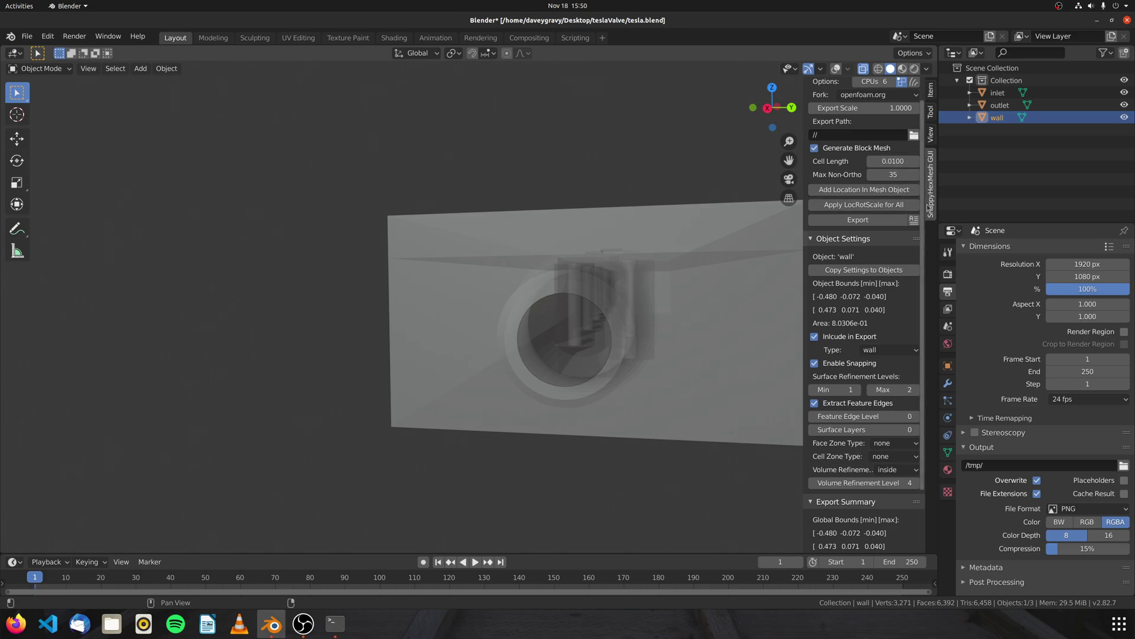
pyautogui.scroll(2, 913, 257)
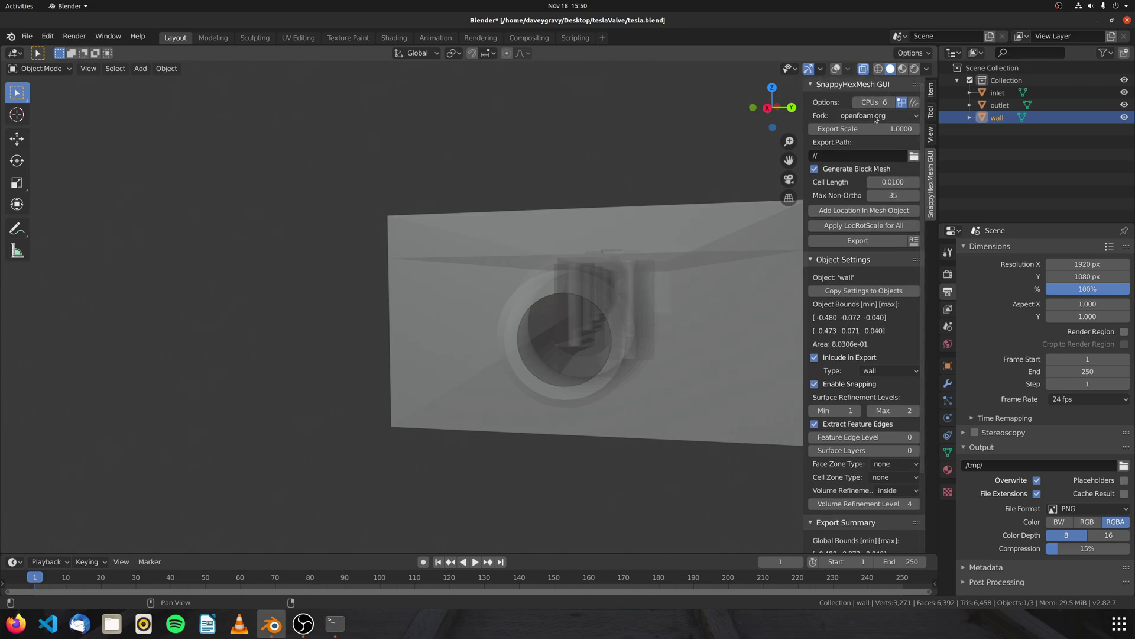
pyautogui.click(890, 184)
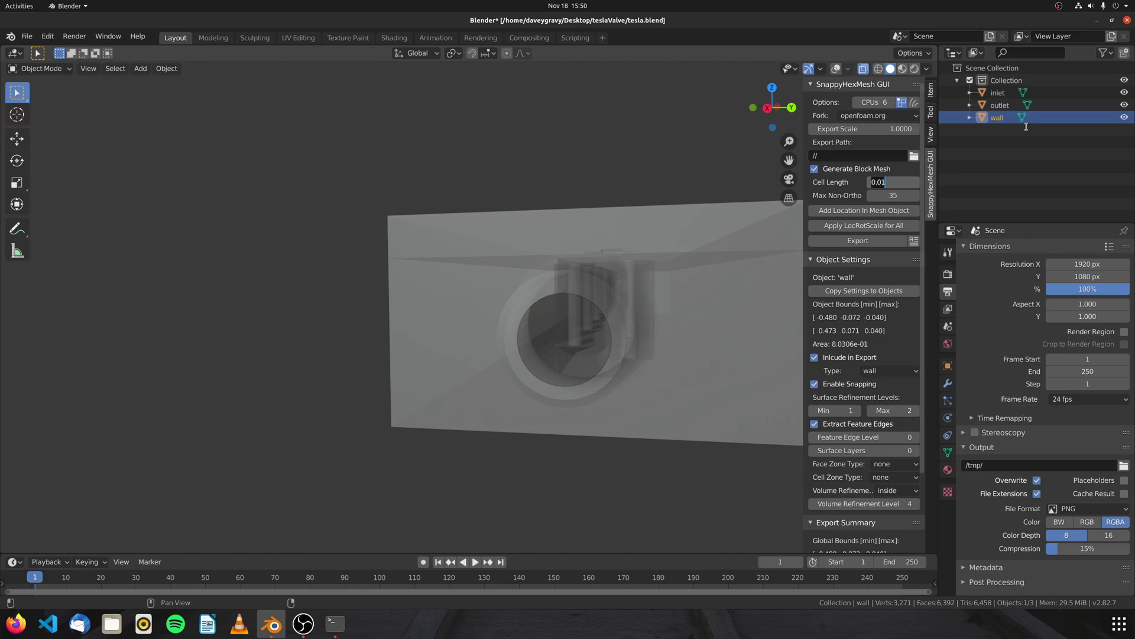
pyautogui.press('BackSpace')
pyautogui.press('Return')
# Lower Volume Refinement Level to 3 and raise minimum Surface Refinement to 2.
pyautogui.scroll(-5, 922, 262)
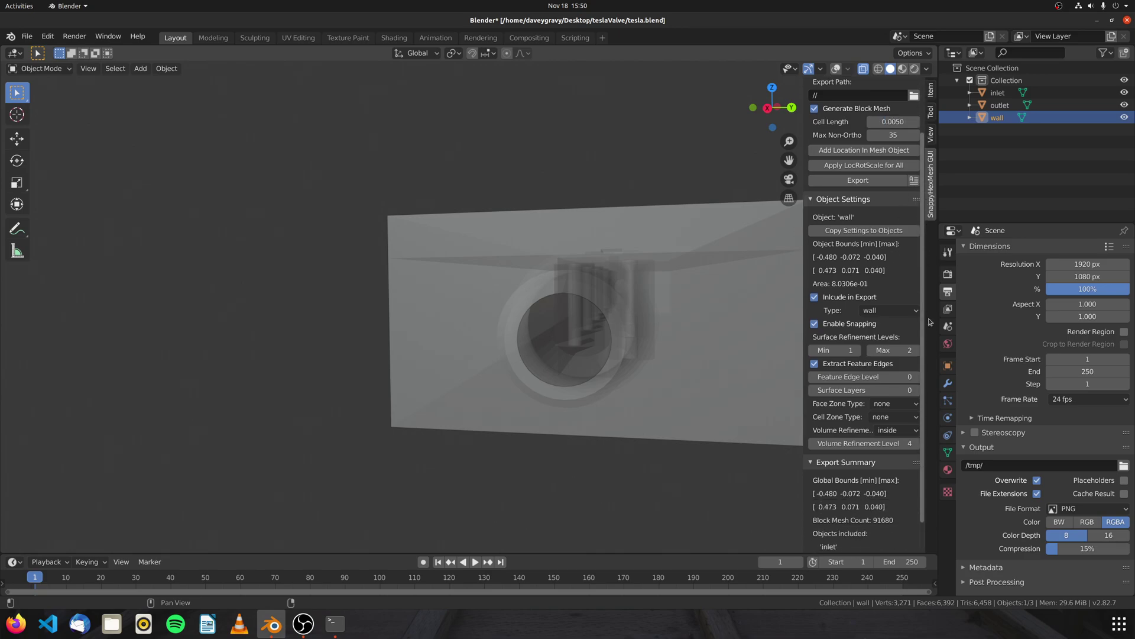
pyautogui.scroll(-1, 933, 357)
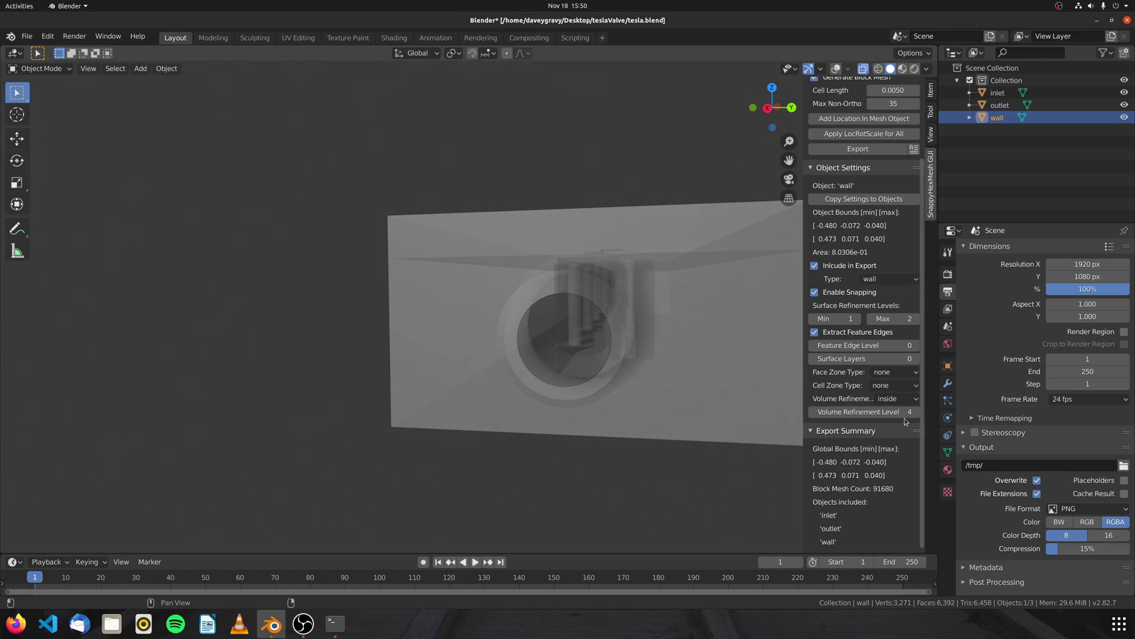
pyautogui.click(812, 412)
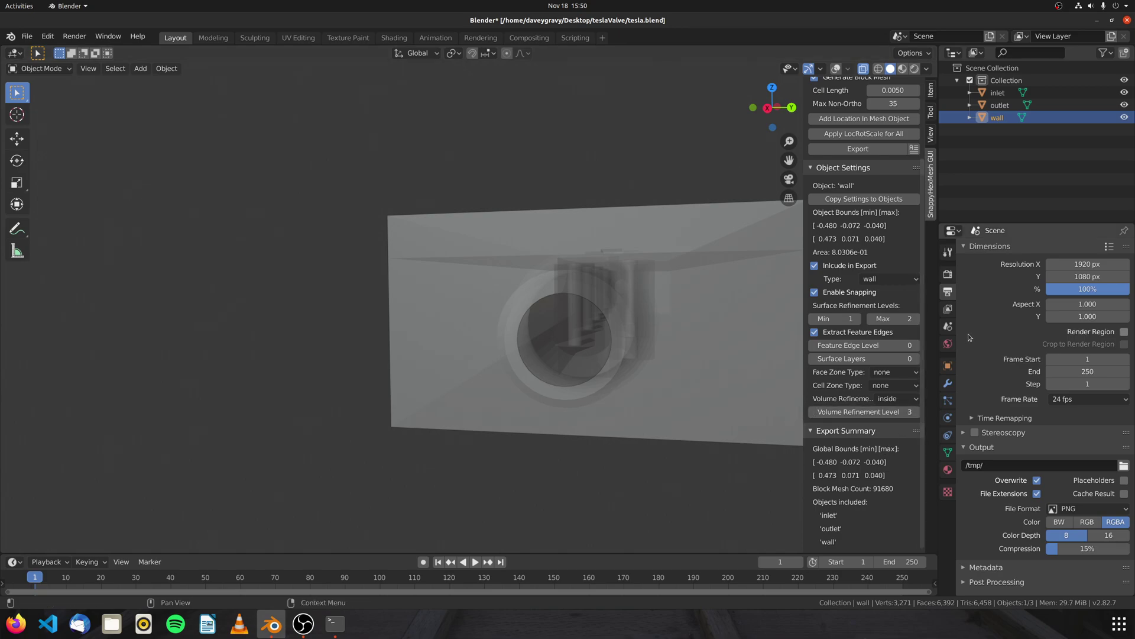
pyautogui.click(858, 318)
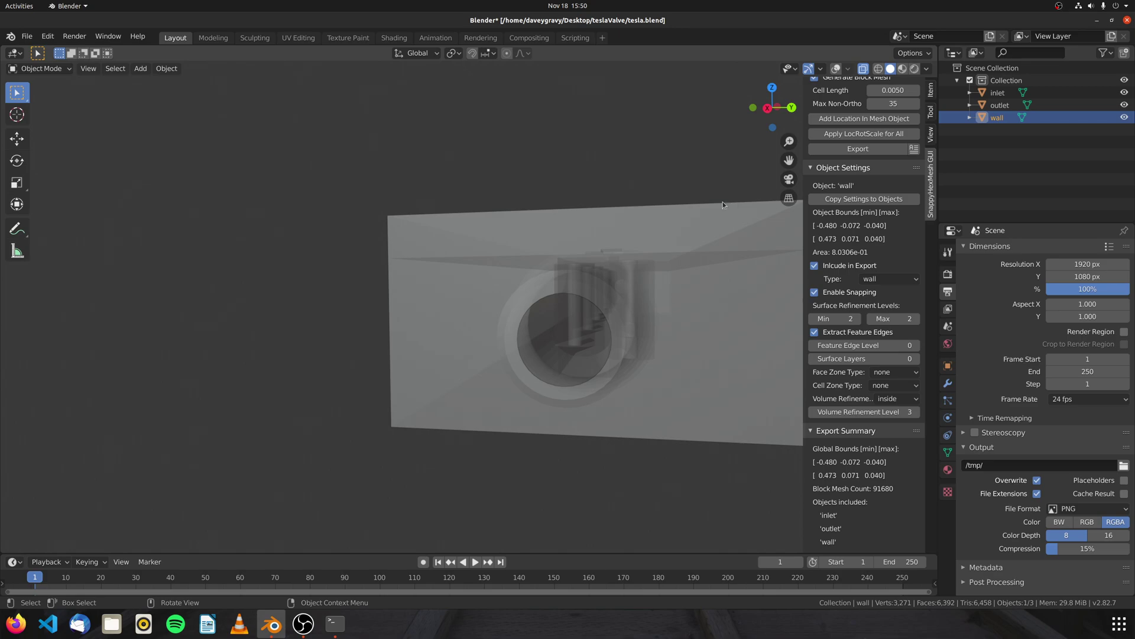
# Export the meshes, delete old processor folders with rm -r proc*, and run ./Allrun.
pyautogui.click(878, 149)
pyautogui.click(334, 623)
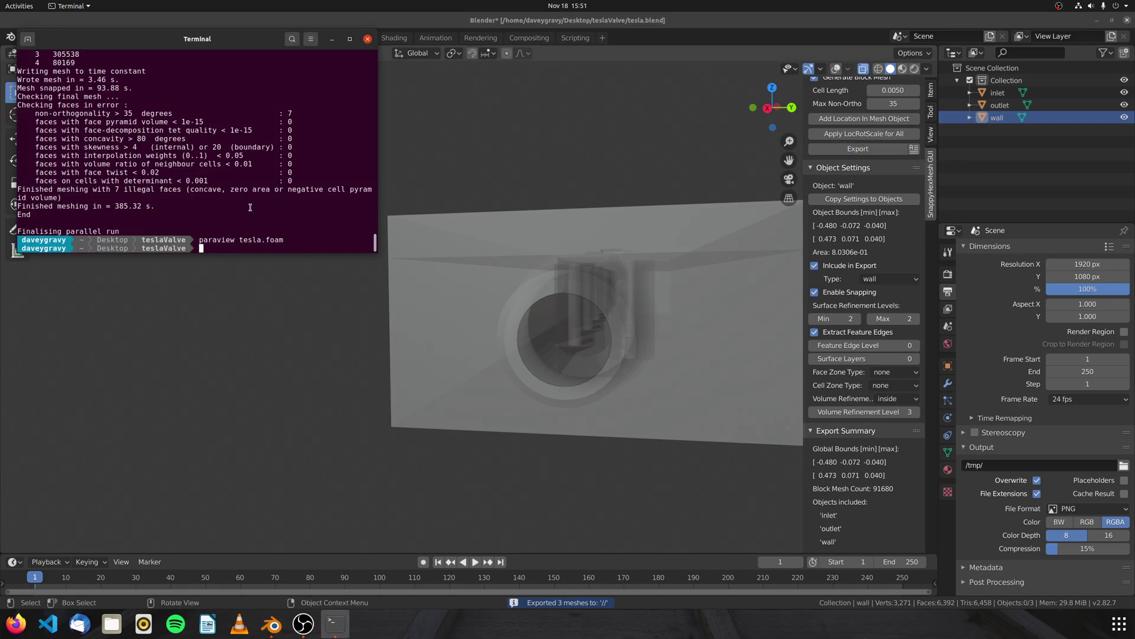
pyautogui.write('rm -r proc')
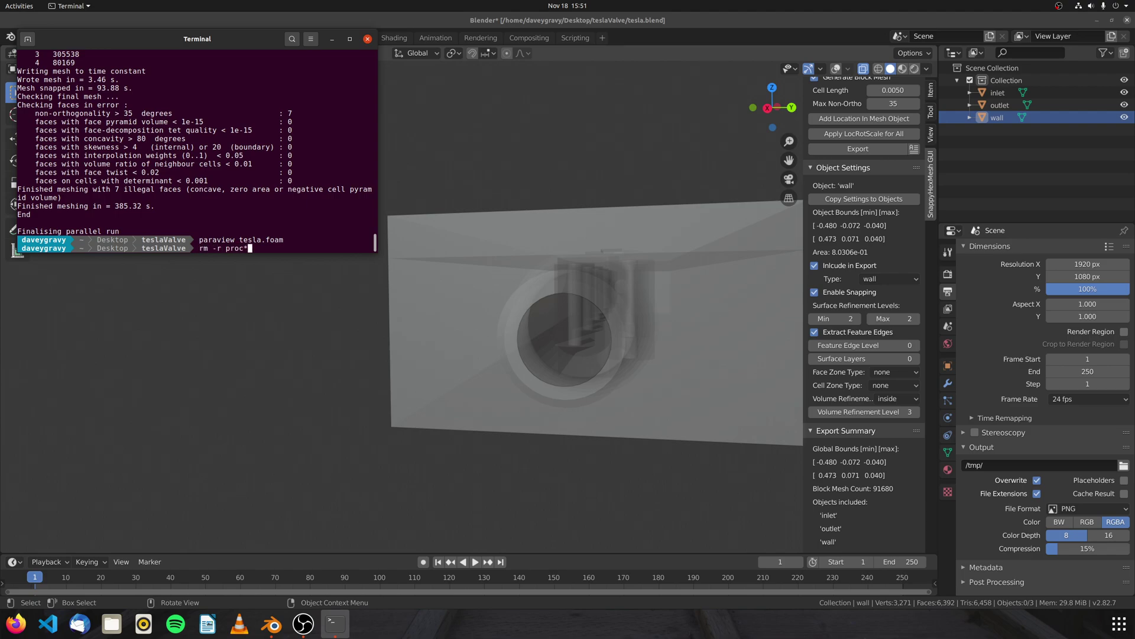
pyautogui.write('*')
pyautogui.press('Return')
pyautogui.write('./Allrun')
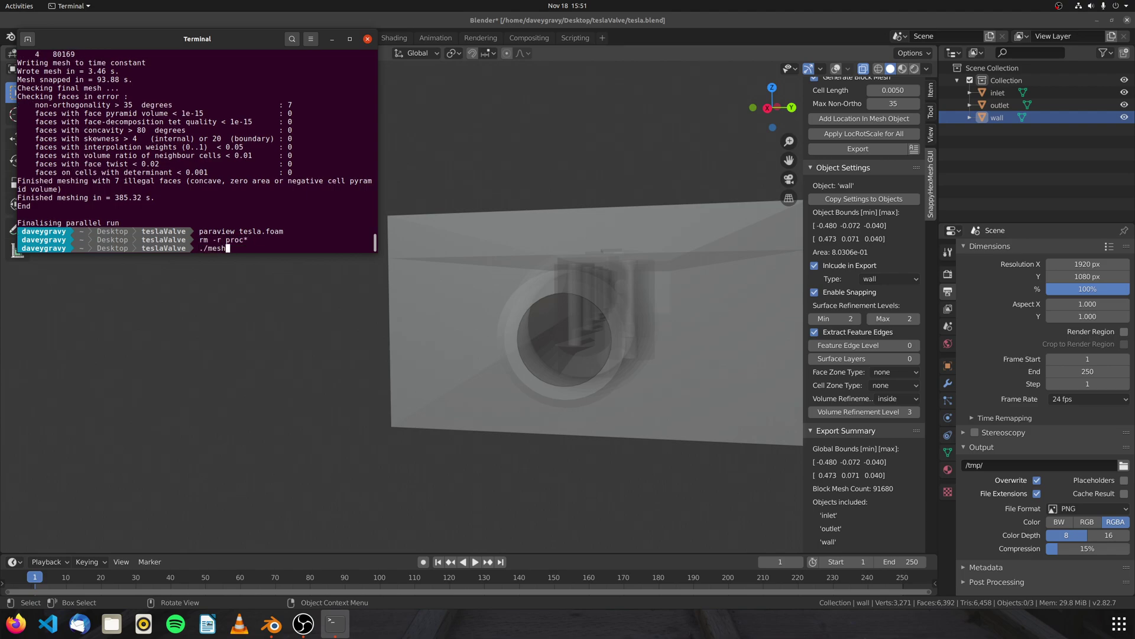
pyautogui.press('Return')
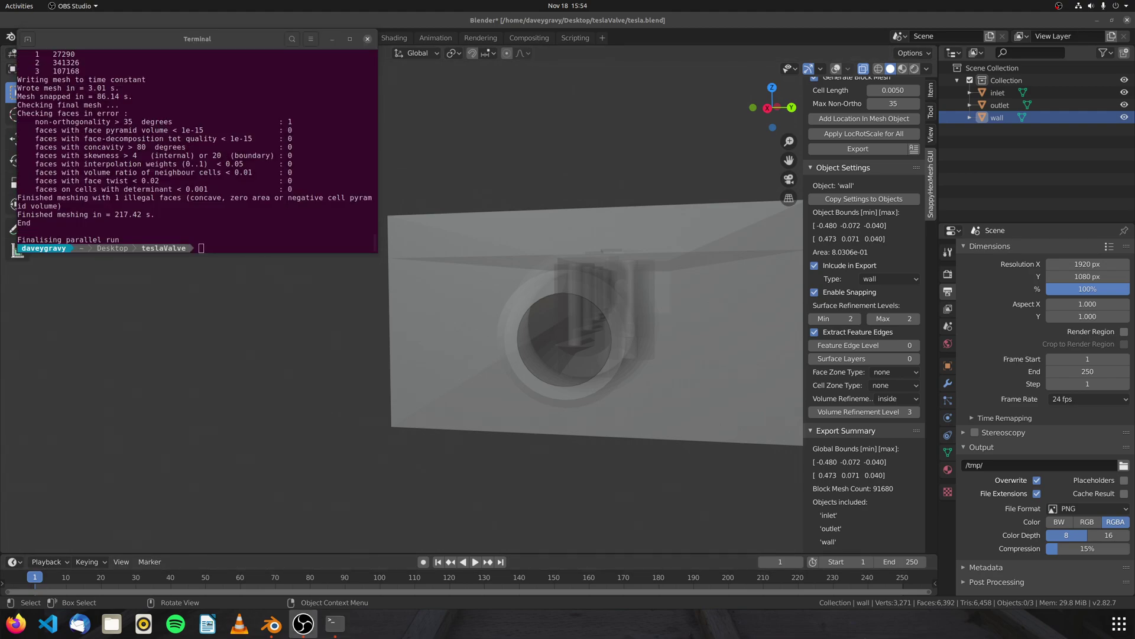
# Launch ParaView on tesla.foam from the terminal.
pyautogui.click(234, 220)
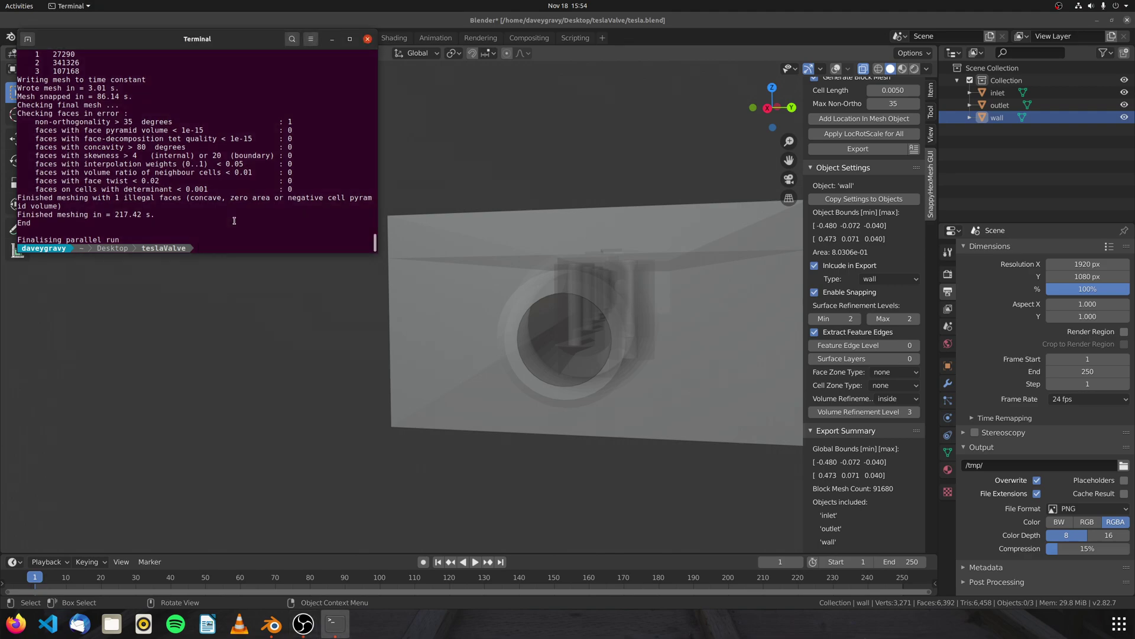
pyautogui.write('paraview tesla.foam')
pyautogui.press('Return')
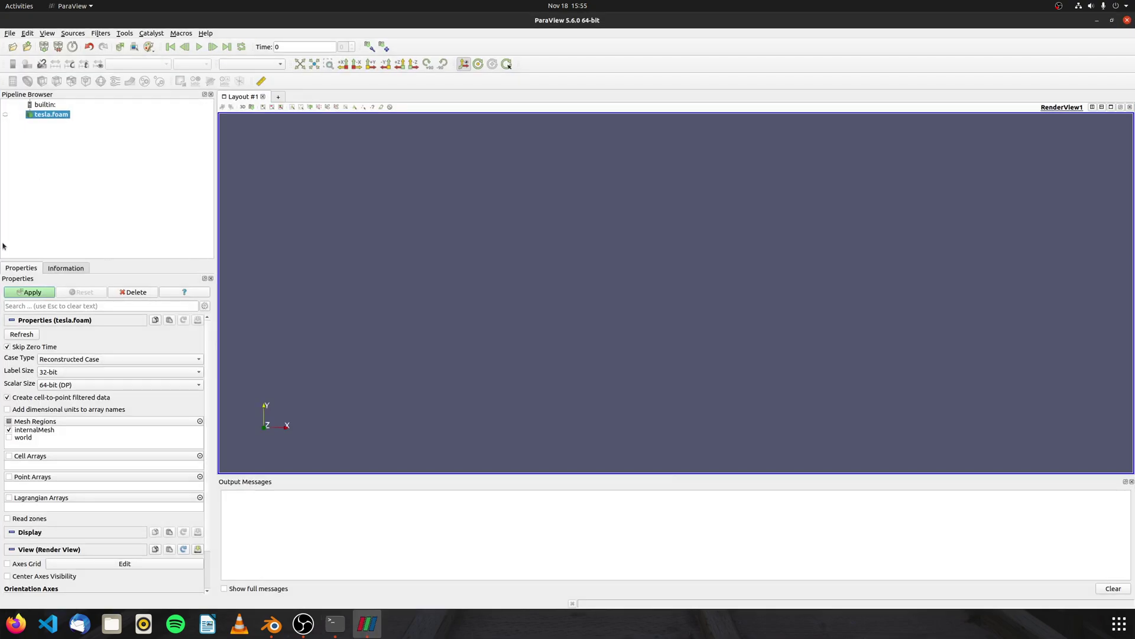
# Load tesla.foam as a Decomposed Case and apply a Clip filter to it.
pyautogui.click(98, 365)
pyautogui.click(94, 349)
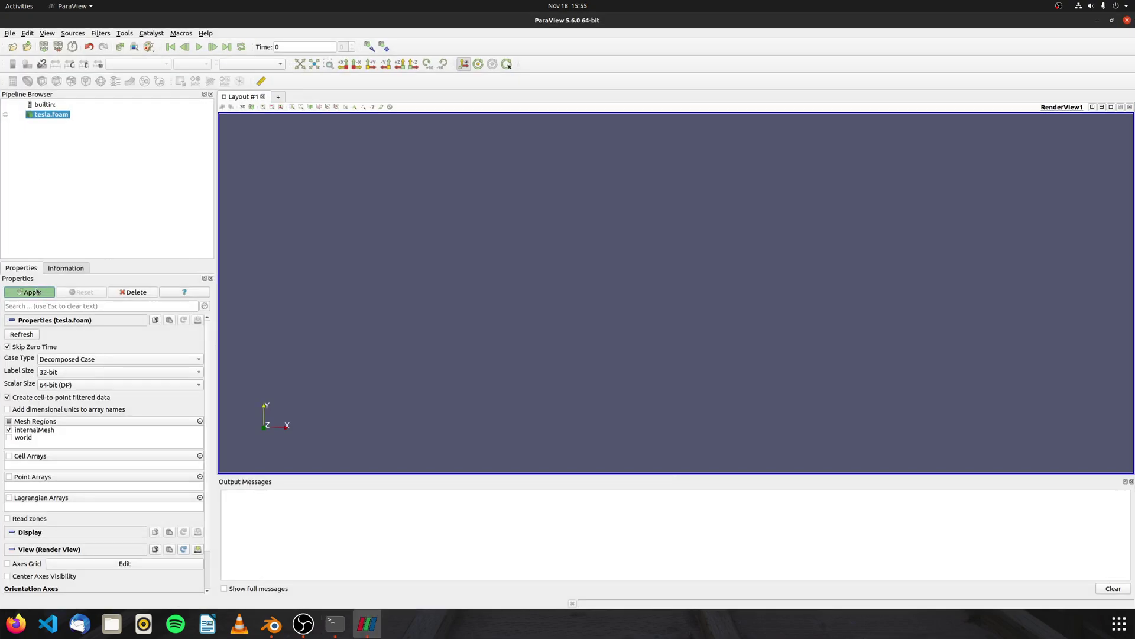
pyautogui.click(45, 84)
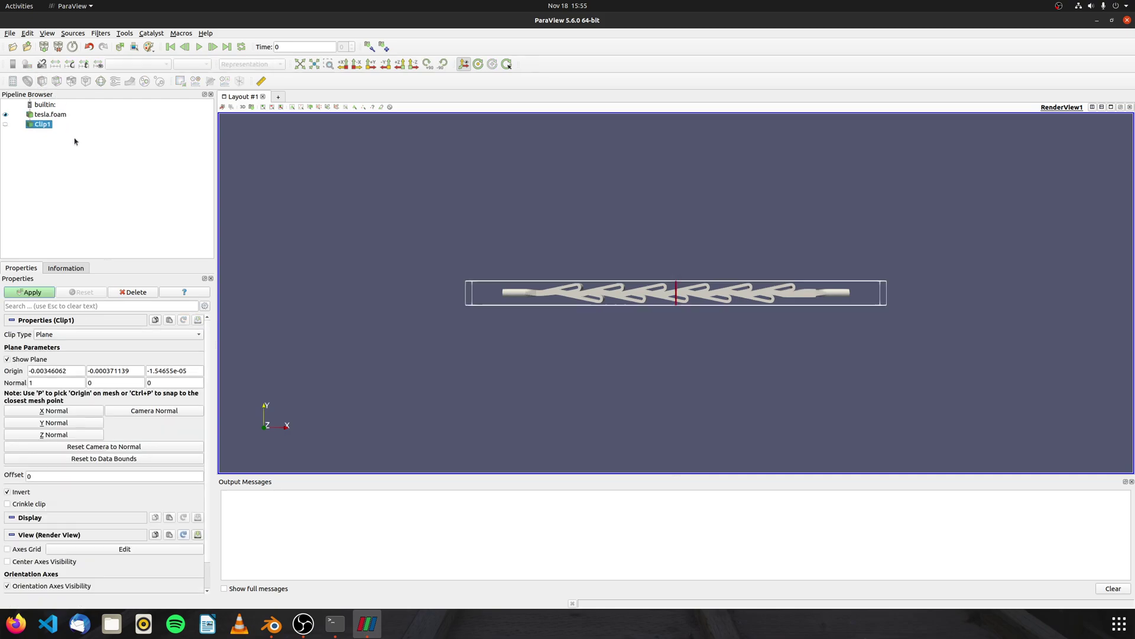
pyautogui.click(47, 296)
# Render the clip as Surface With Edges and rotate it into a perspective view.
pyautogui.click(278, 63)
pyautogui.click(281, 95)
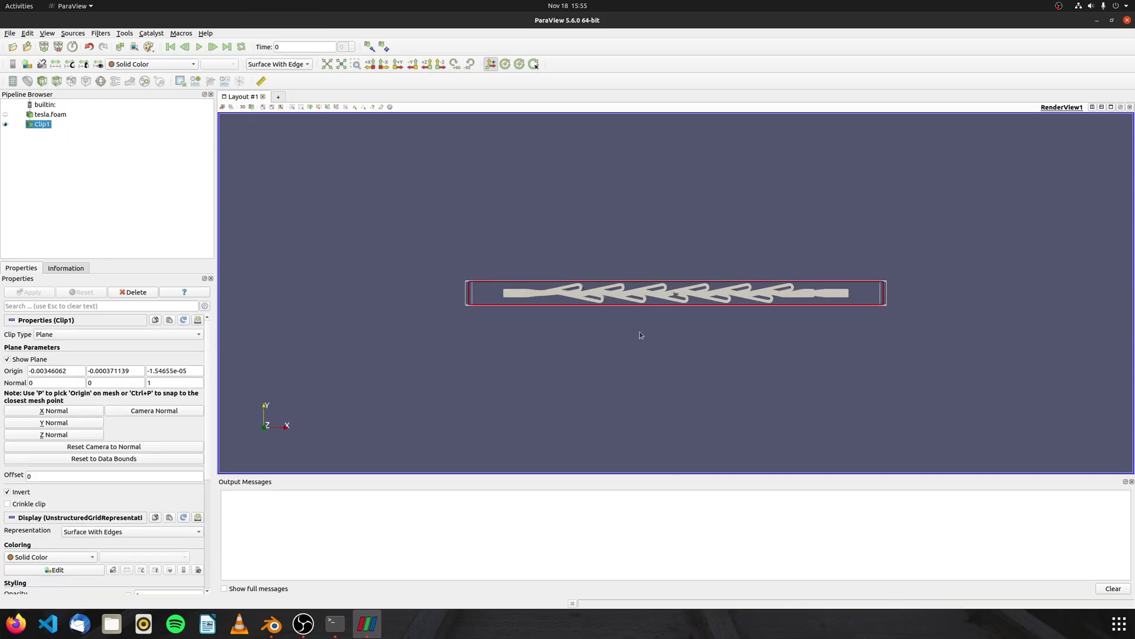
pyautogui.scroll(6, 631, 341)
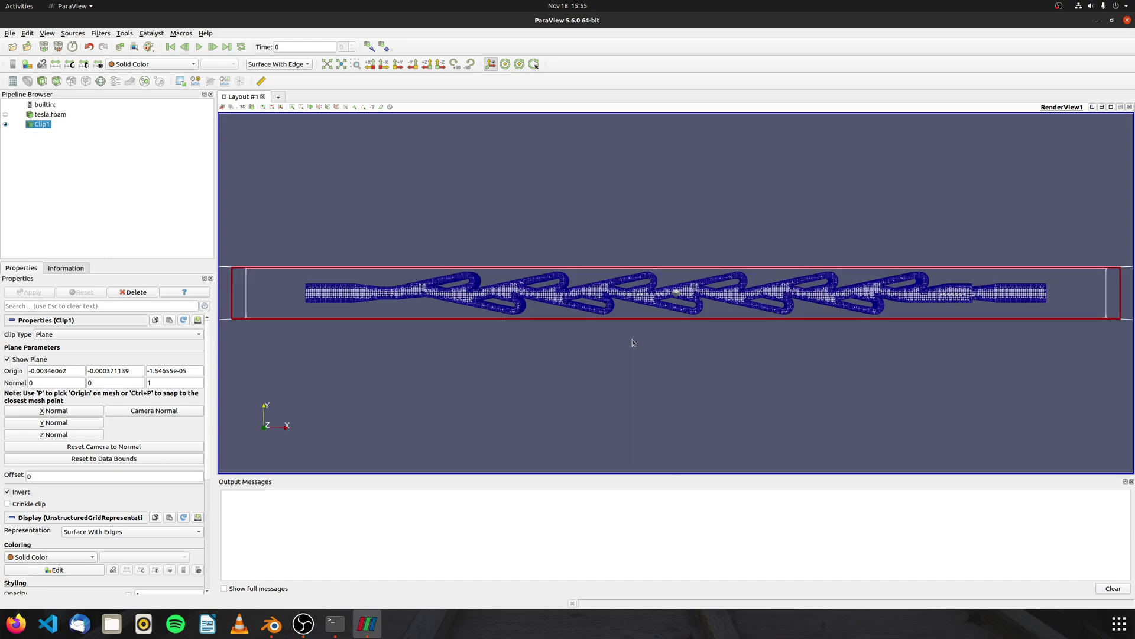
pyautogui.scroll(4, 633, 341)
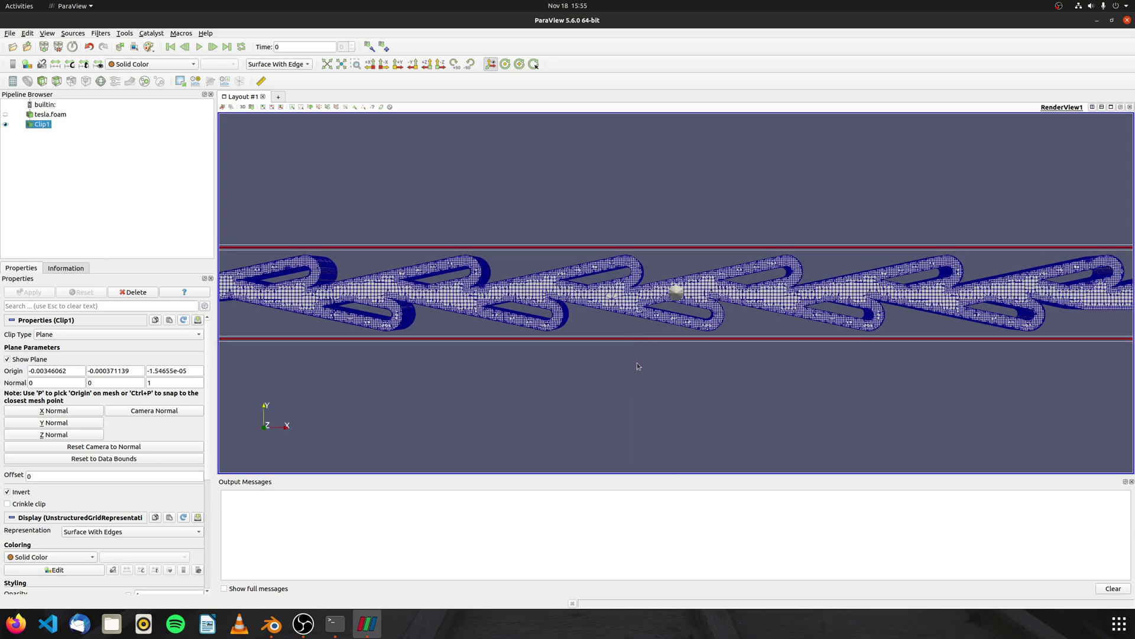
pyautogui.moveTo(538, 393); pyautogui.dragTo(733, 378)
# Render Clip1 as a plain Surface without edges, inspect its channels, then bring the Terminal meshing log forward.
pyautogui.click(296, 64)
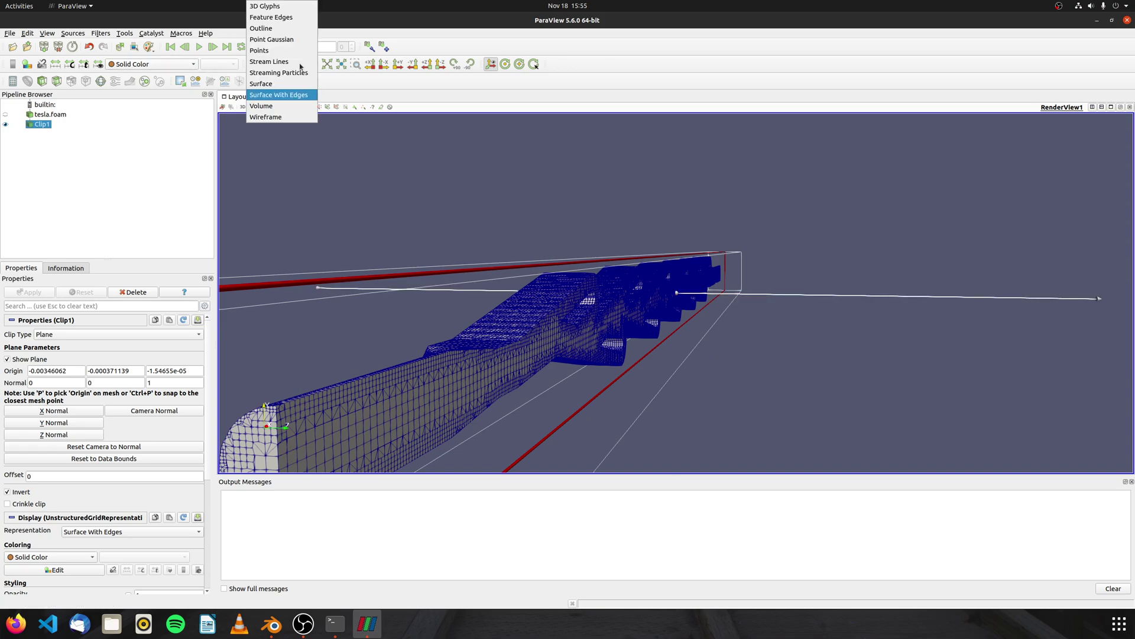
pyautogui.click(278, 77)
pyautogui.moveTo(726, 306); pyautogui.dragTo(496, 269)
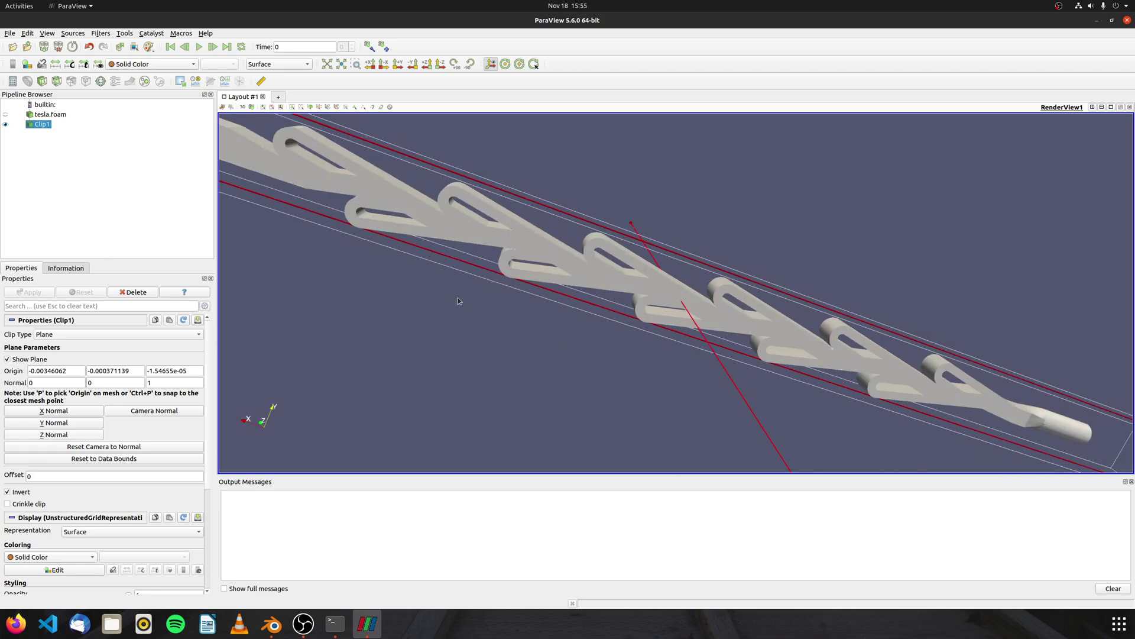
pyautogui.moveTo(479, 222); pyautogui.dragTo(556, 396)
pyautogui.click(335, 623)
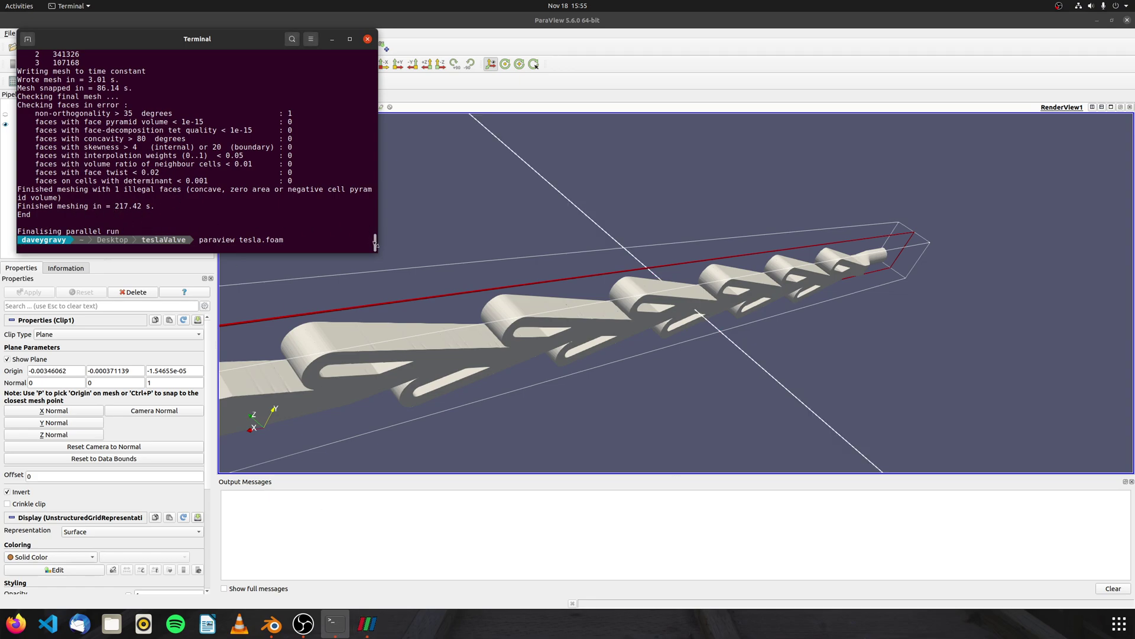
# Check the snapping FOAM Warning in the Terminal meshing log, then rotate the clipped valve in ParaView.
pyautogui.moveTo(375, 243); pyautogui.dragTo(375, 171)
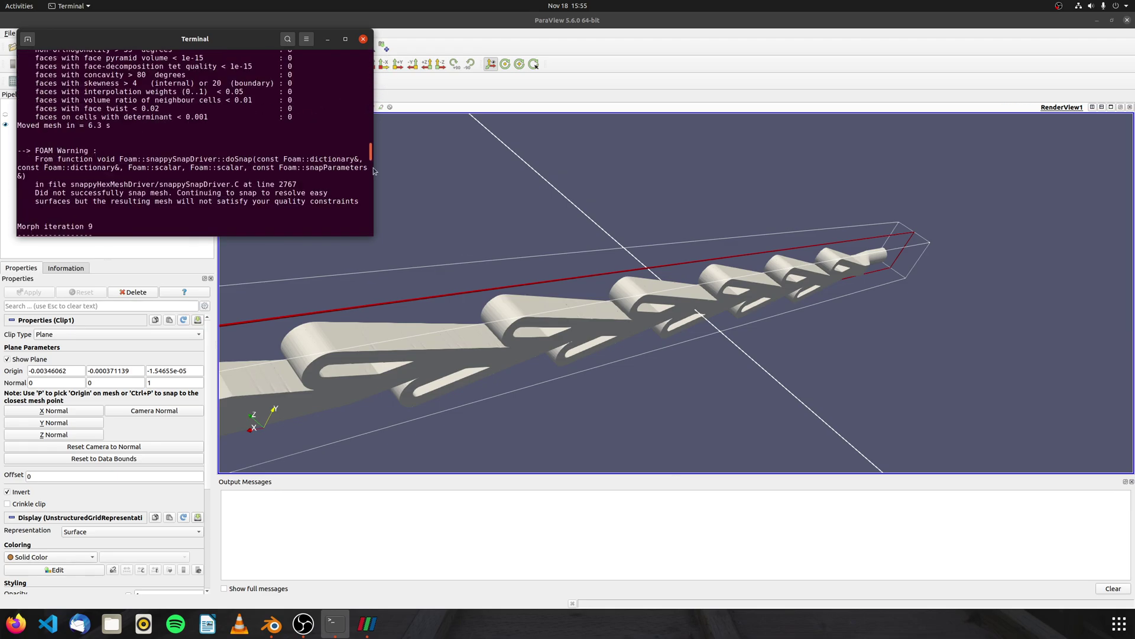
pyautogui.scroll(-10, 171, 183)
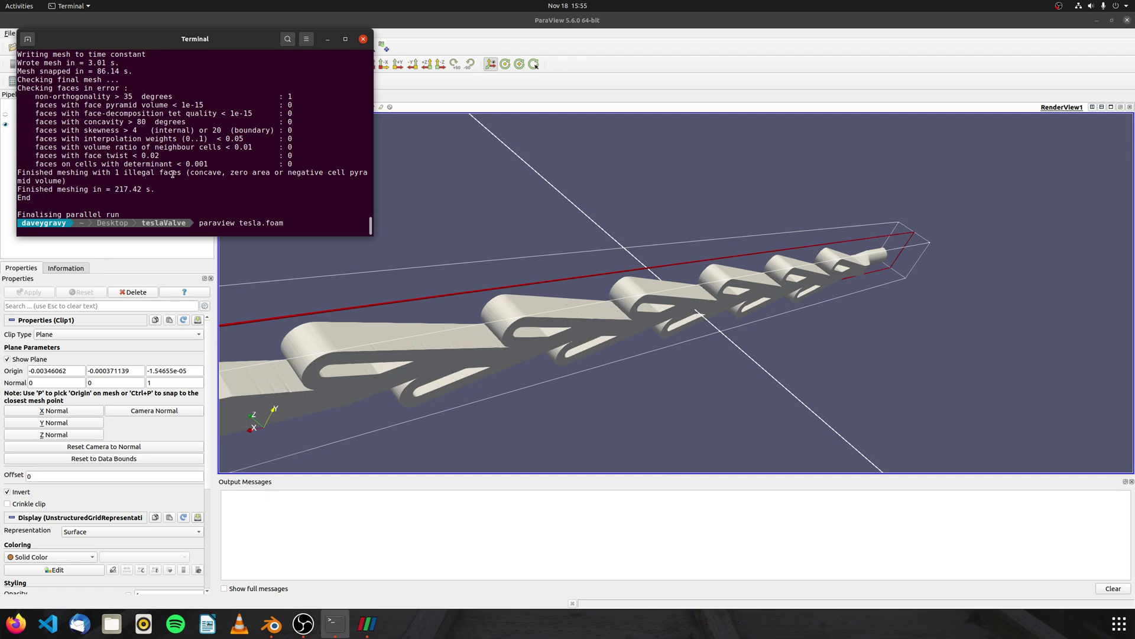
pyautogui.moveTo(398, 314); pyautogui.dragTo(436, 309)
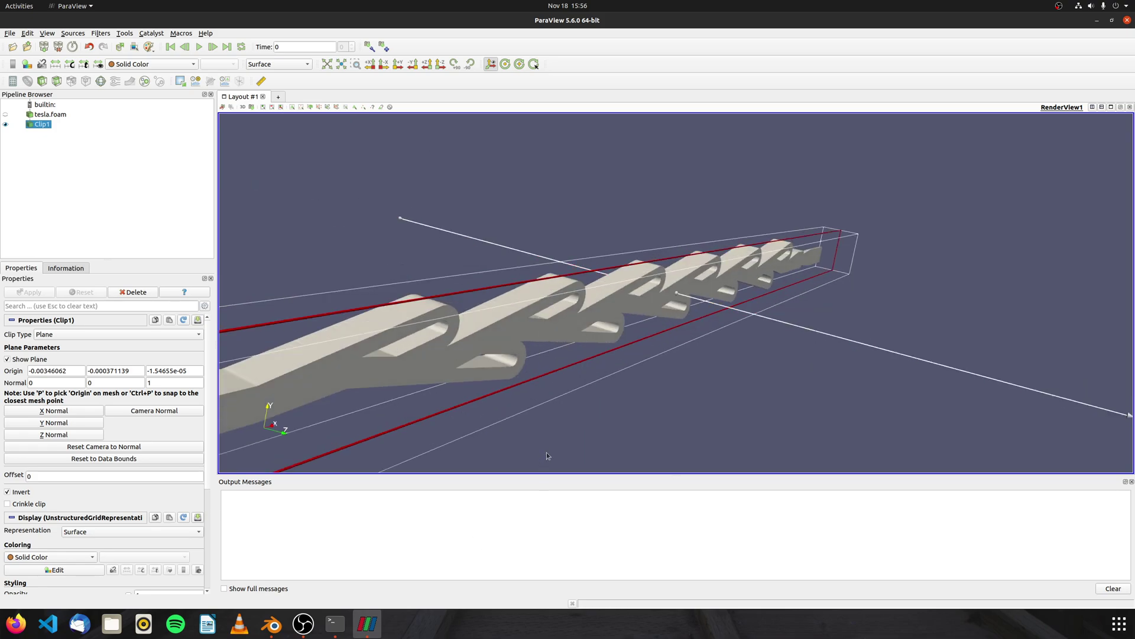
# Look at the clipped valve along -Z and zoom in until its looping channels fill the view.
pyautogui.moveTo(827, 467); pyautogui.dragTo(764, 434)
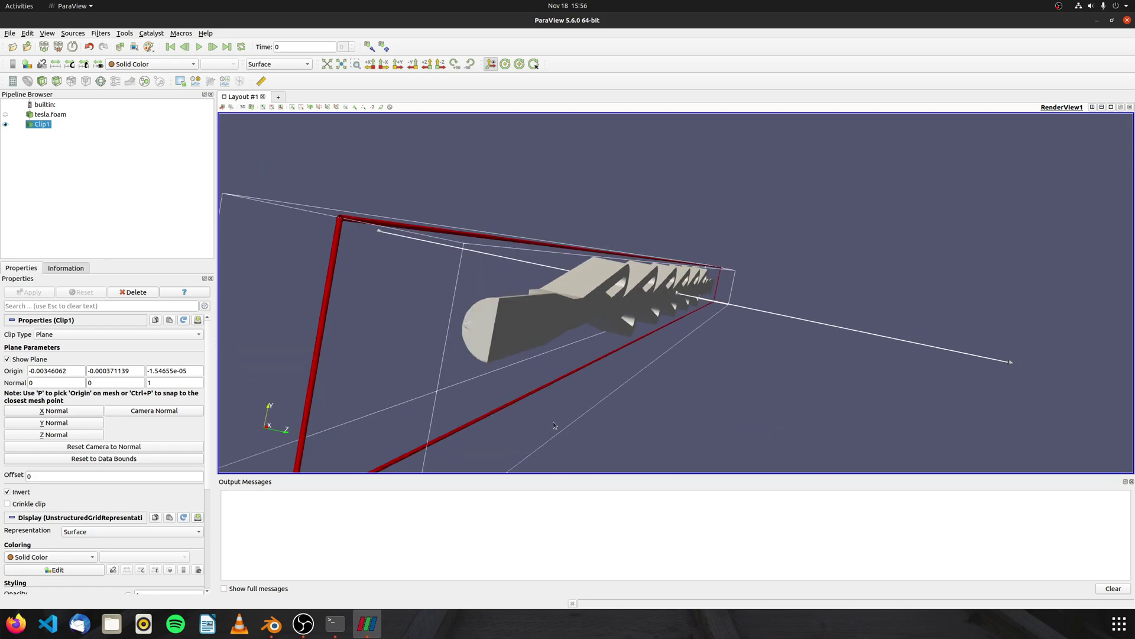
pyautogui.click(440, 64)
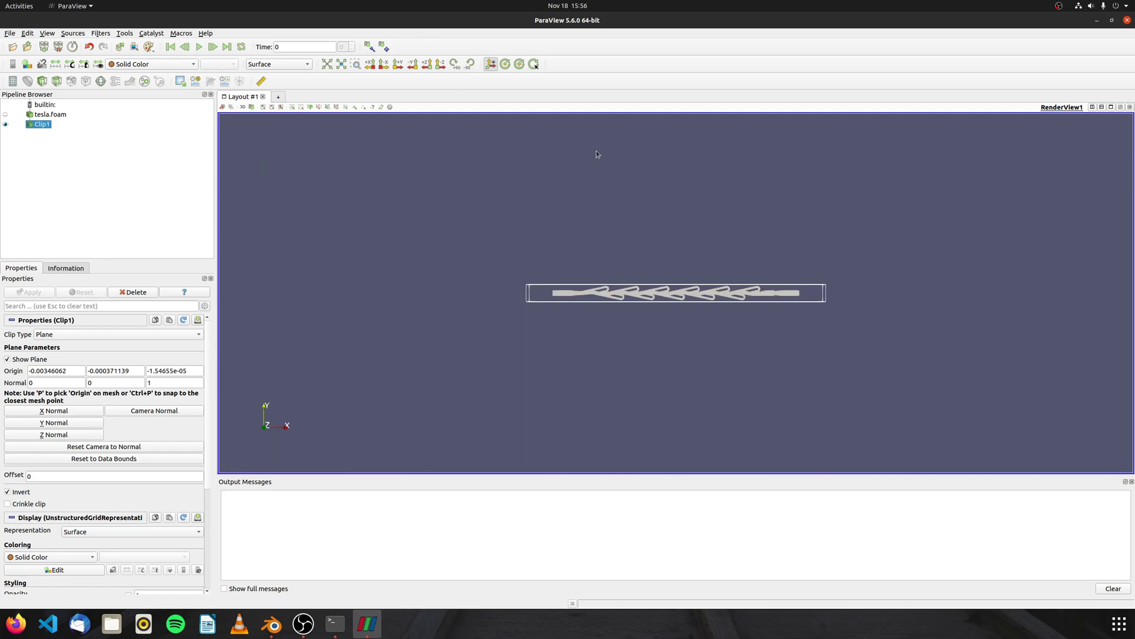
pyautogui.scroll(-2, 736, 325)
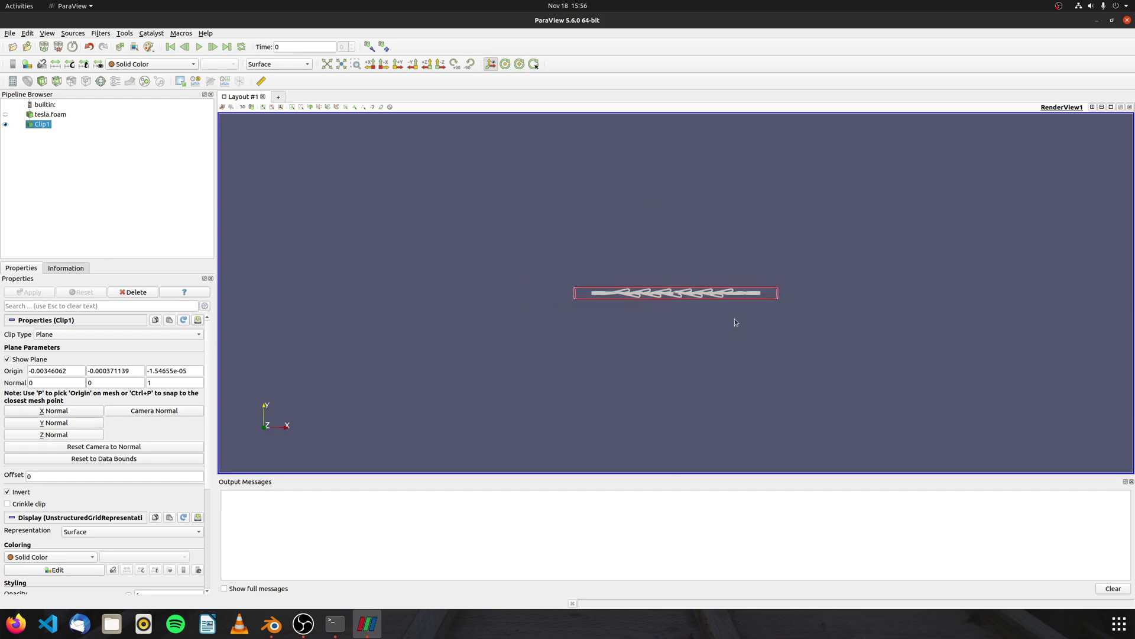
pyautogui.scroll(4, 735, 317)
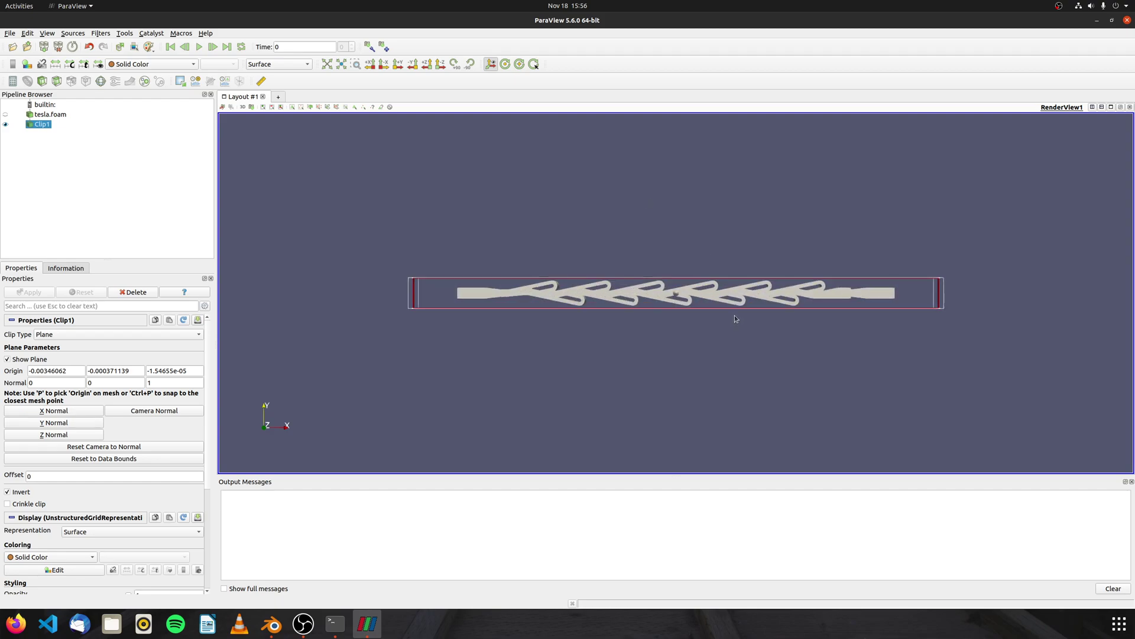
pyautogui.scroll(2, 736, 319)
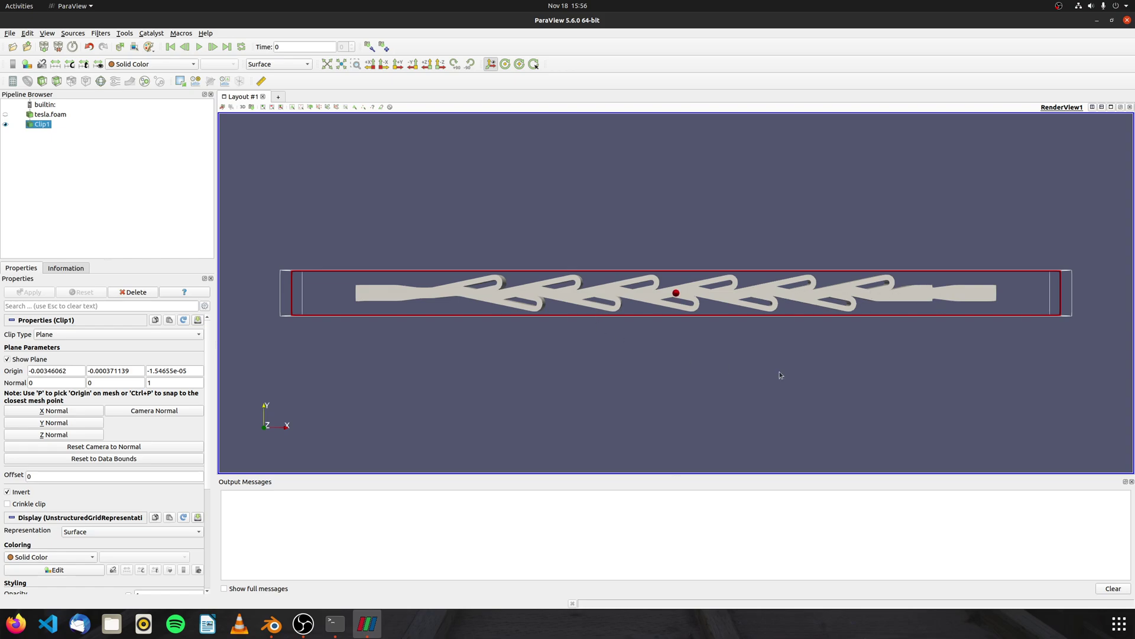